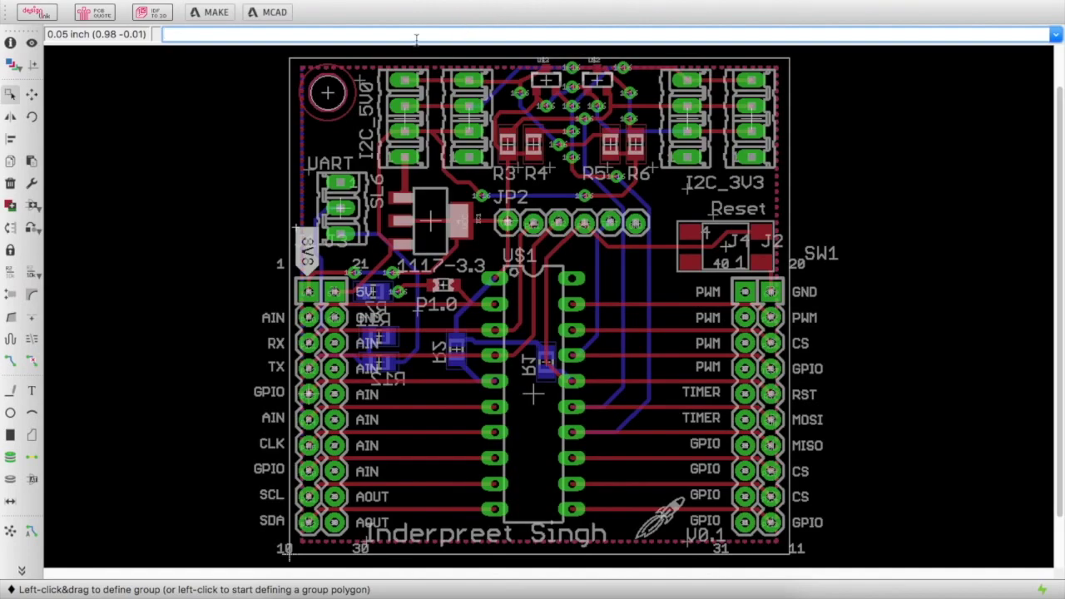
Step: Save the msp430 board and upload it to ecad.io through the MCAD exporter, accepting the Terms of Service
click(150, 15)
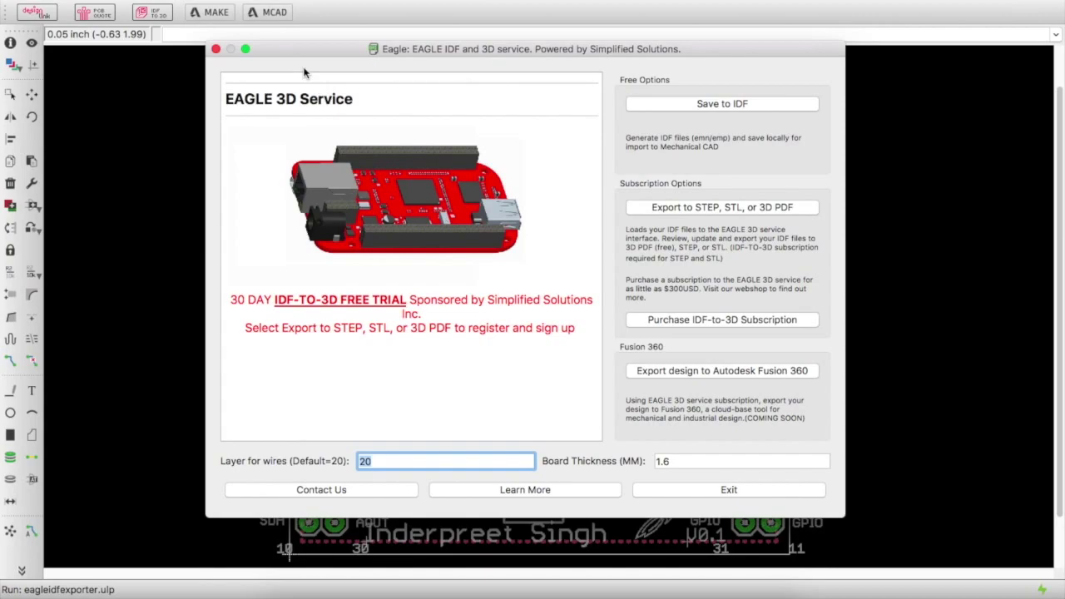
click(214, 50)
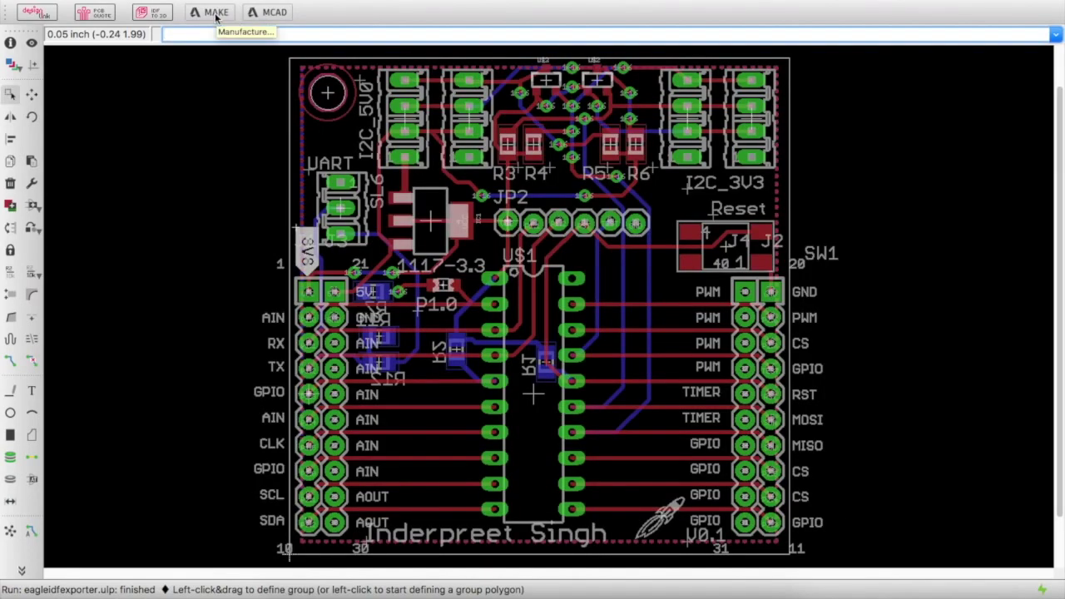
click(276, 13)
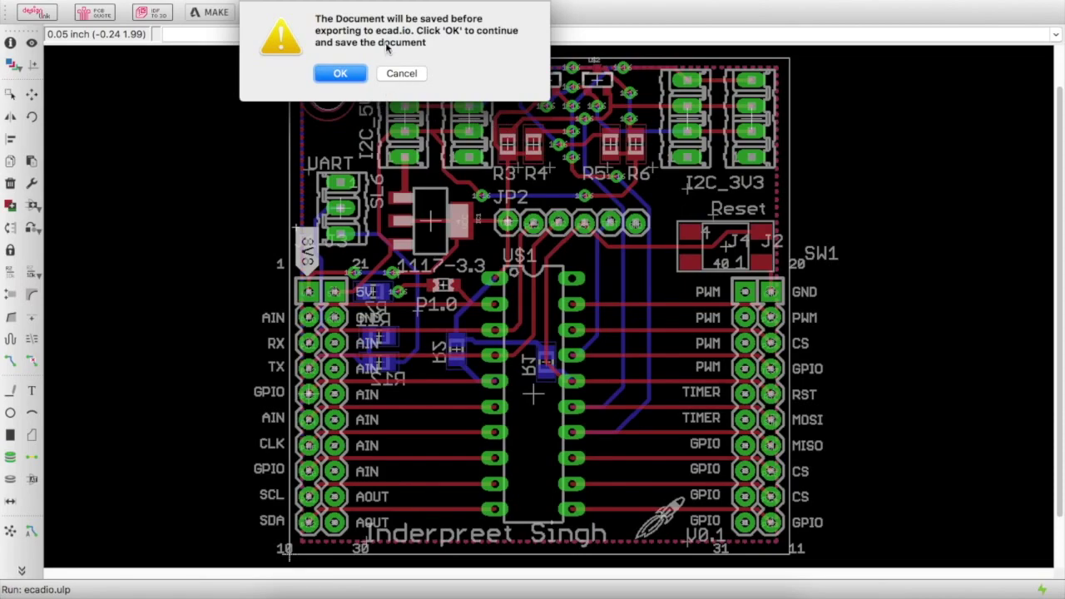
click(340, 73)
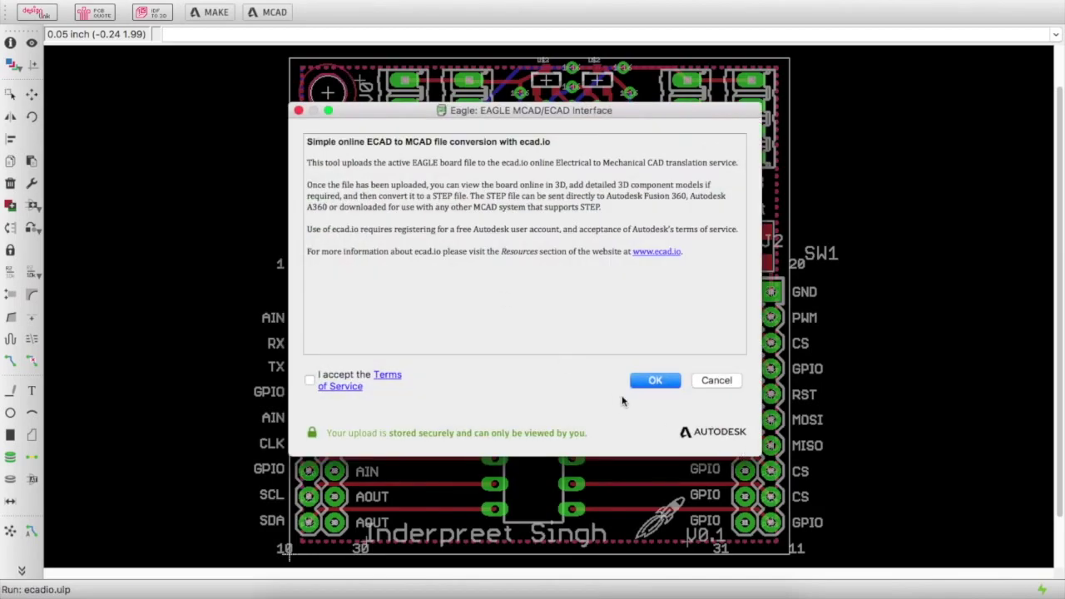
click(310, 380)
click(656, 381)
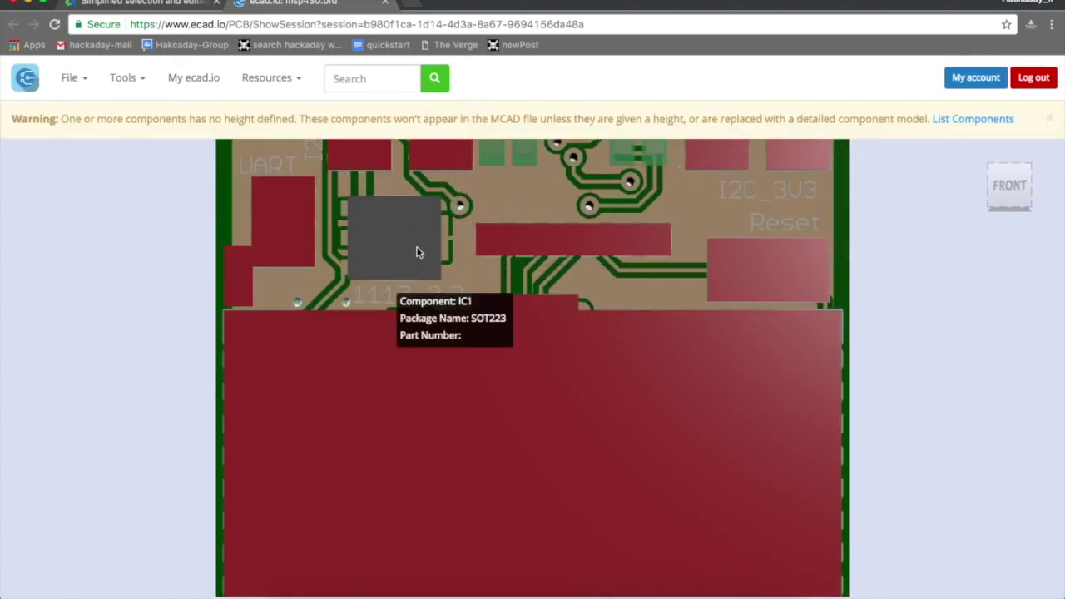
Step: Orbit the 3D board and select A1 to show its 48.26 x 25.4 x 0 mm 4X10-BOOSTERPACK details
click(469, 369)
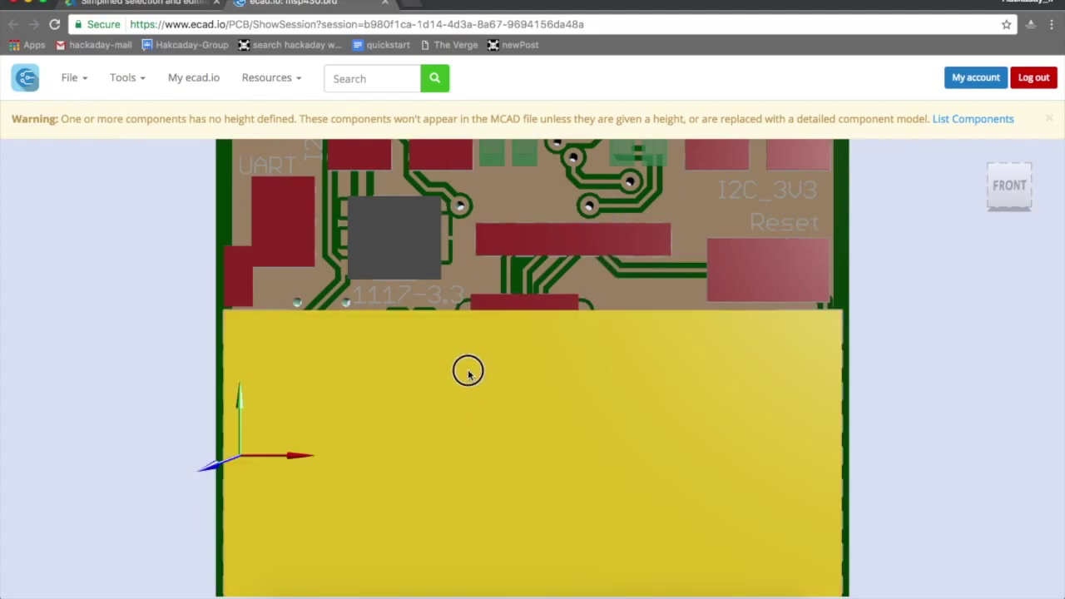
drag(468, 369, 466, 233)
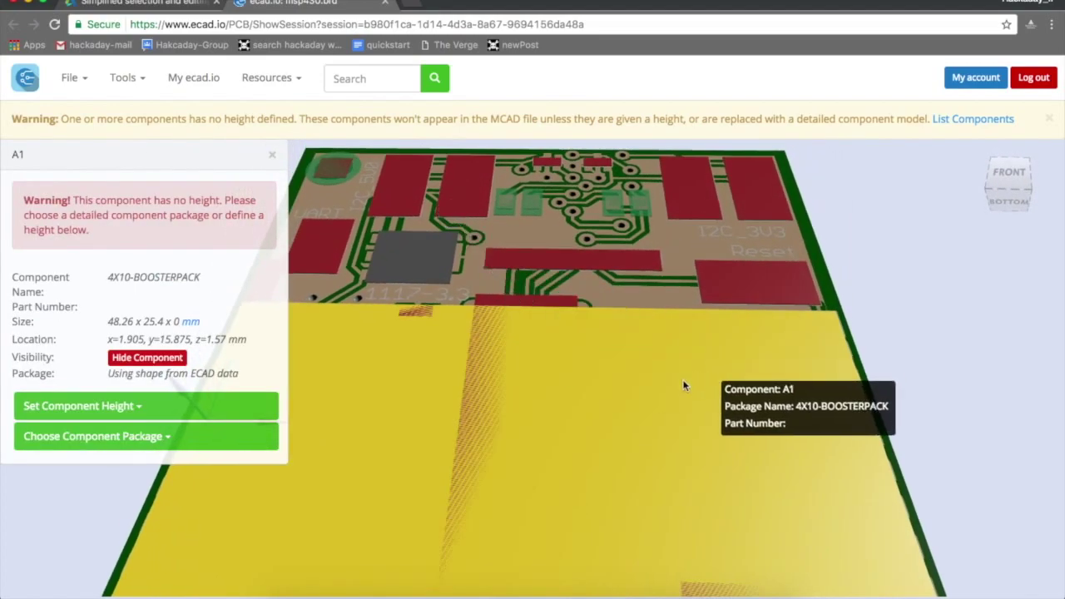
click(483, 388)
drag(482, 387, 538, 260)
scroll(569, 230, up, 5)
scroll(567, 229, down, 8)
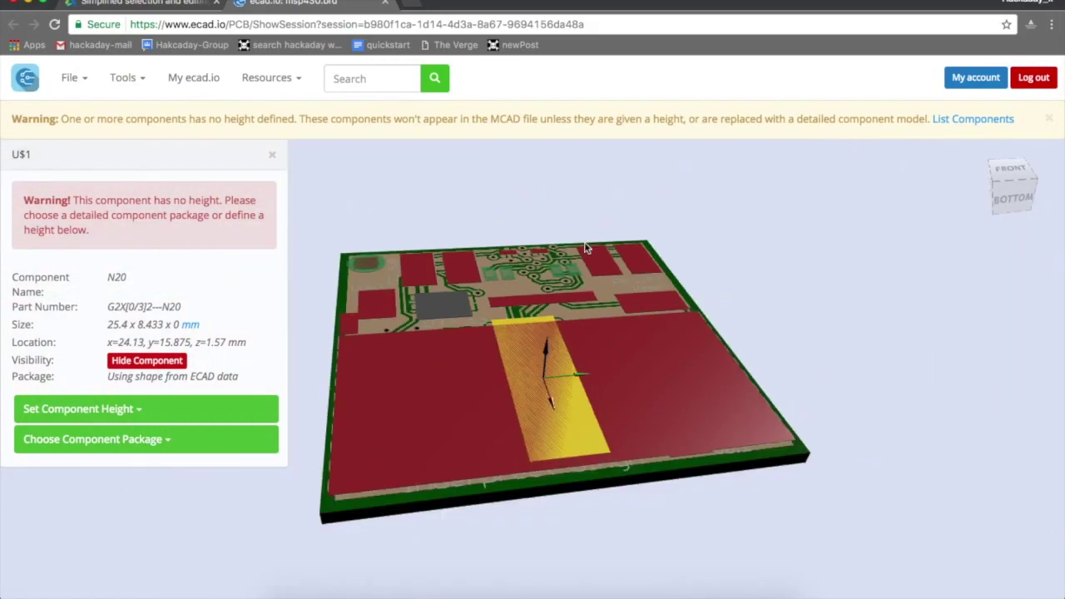
click(375, 421)
drag(375, 421, 604, 436)
click(603, 387)
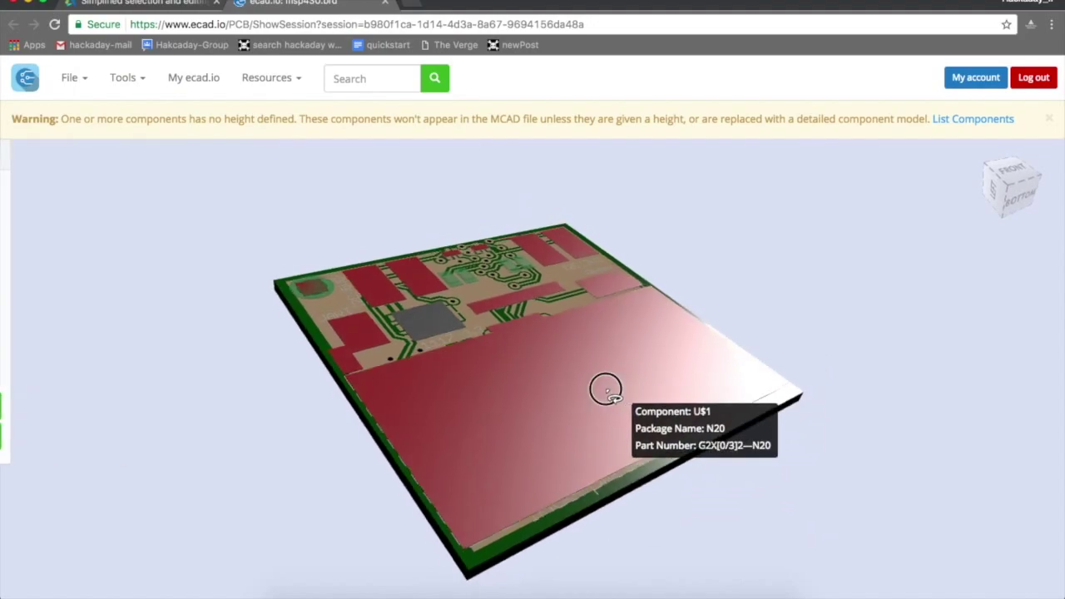
click(456, 399)
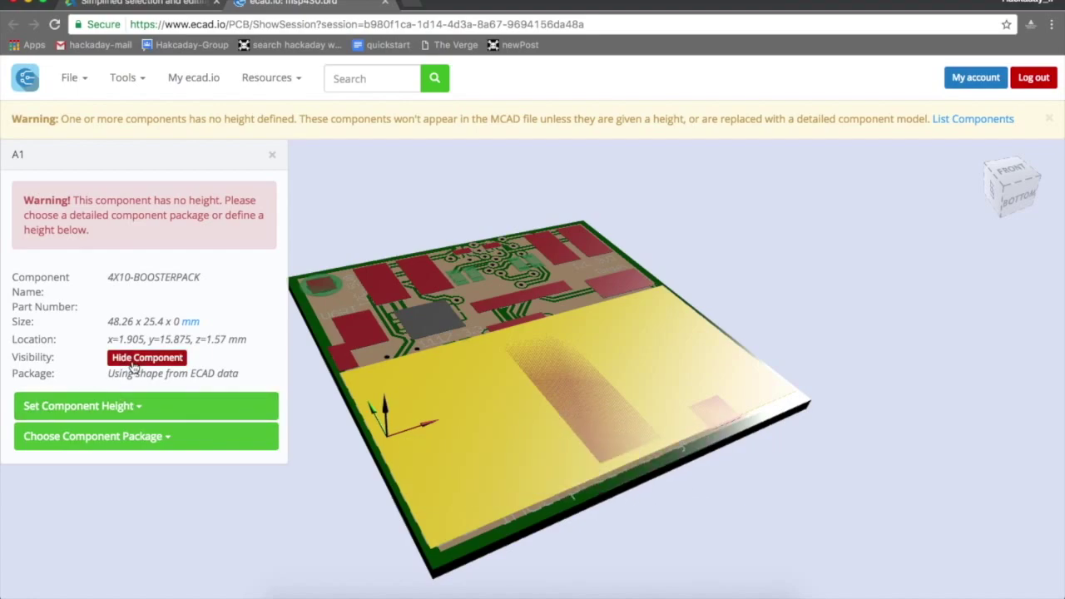
Step: Hide components A1 (BoosterPack), U$6 (LOGO-ROCKET) and U$5 (SILK_3V3_TAG) from the 3D board
click(133, 367)
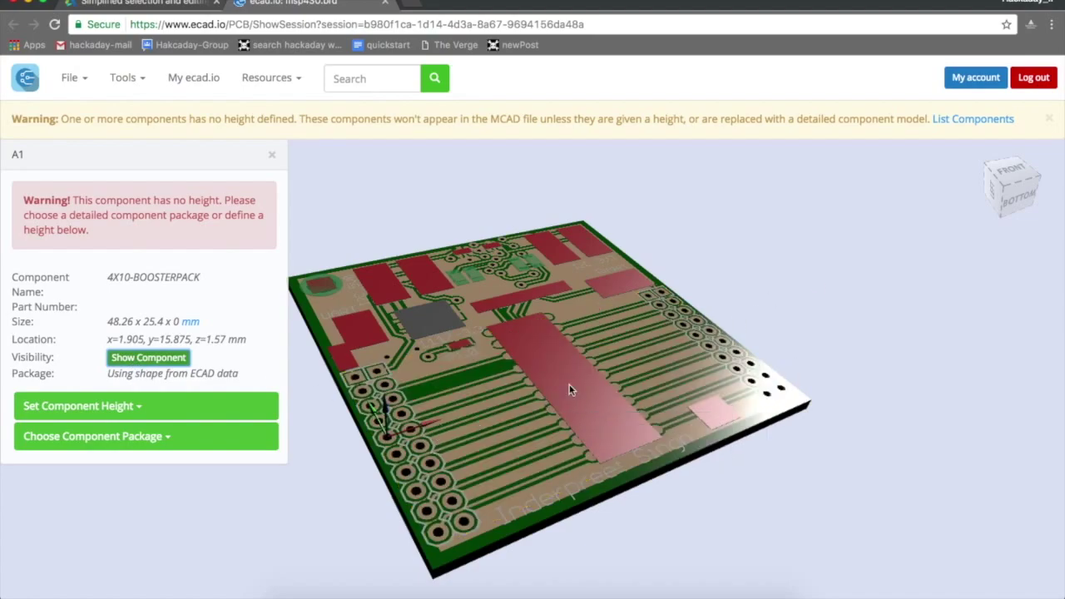
click(708, 420)
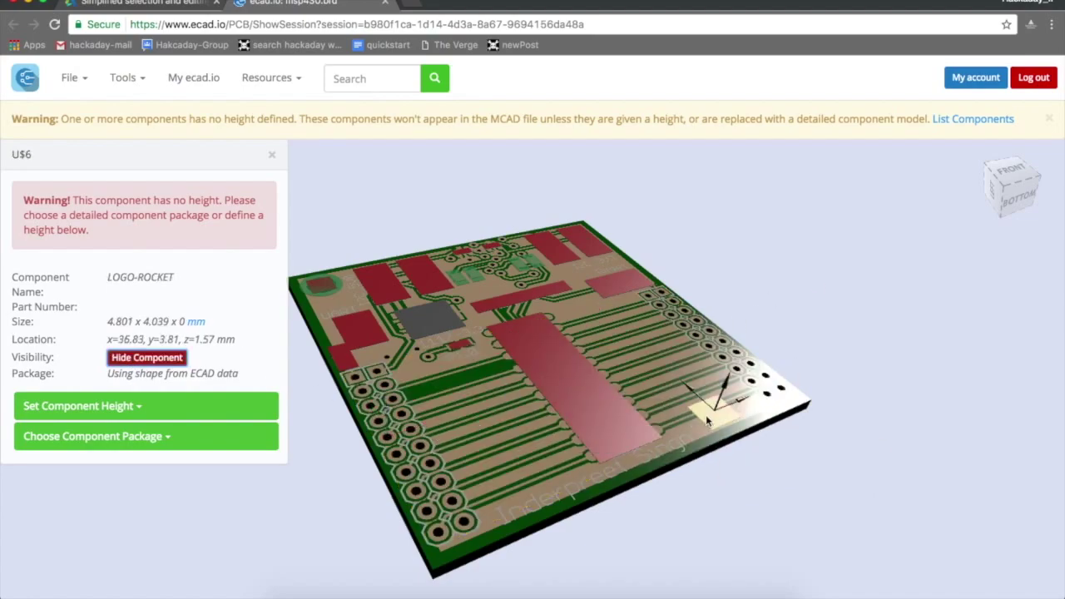
click(147, 357)
click(338, 354)
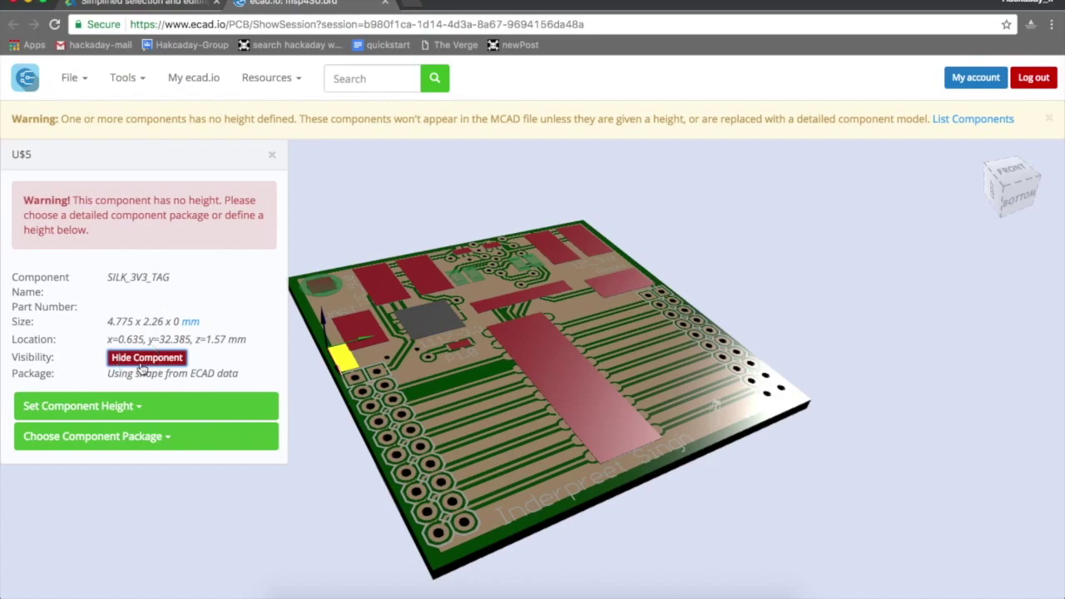
click(142, 360)
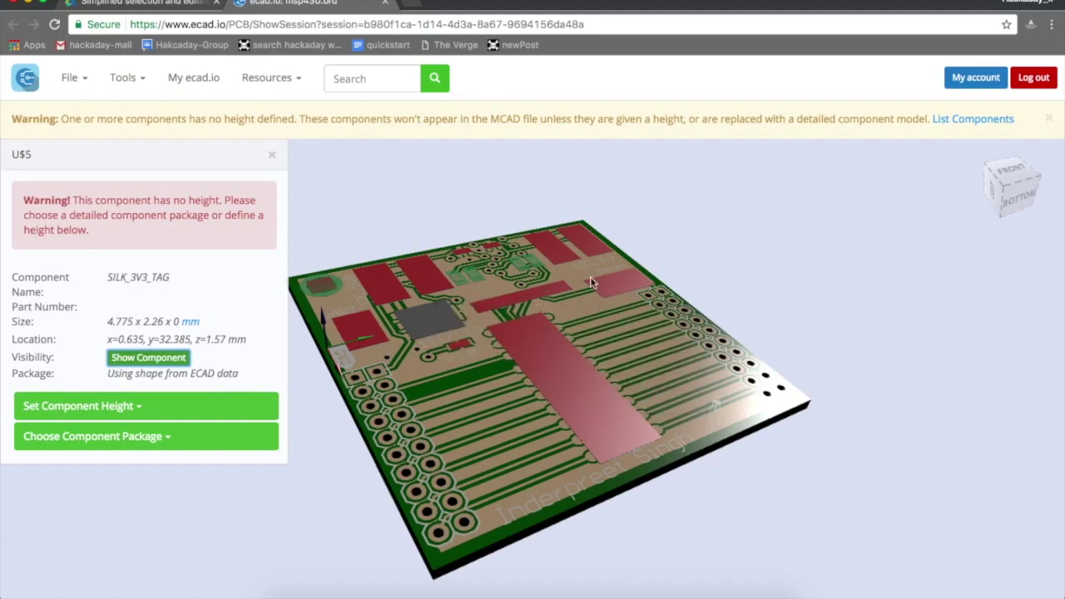
click(360, 333)
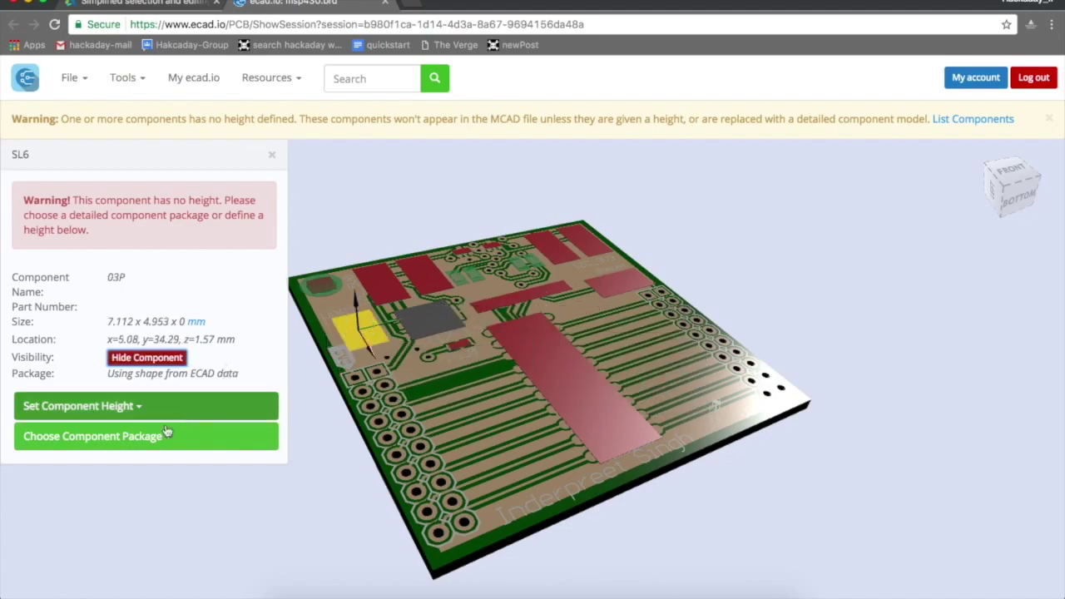
Step: Assign the 1x3 pin header package to SL6 and the 0805 chip LED package to LED1
click(127, 446)
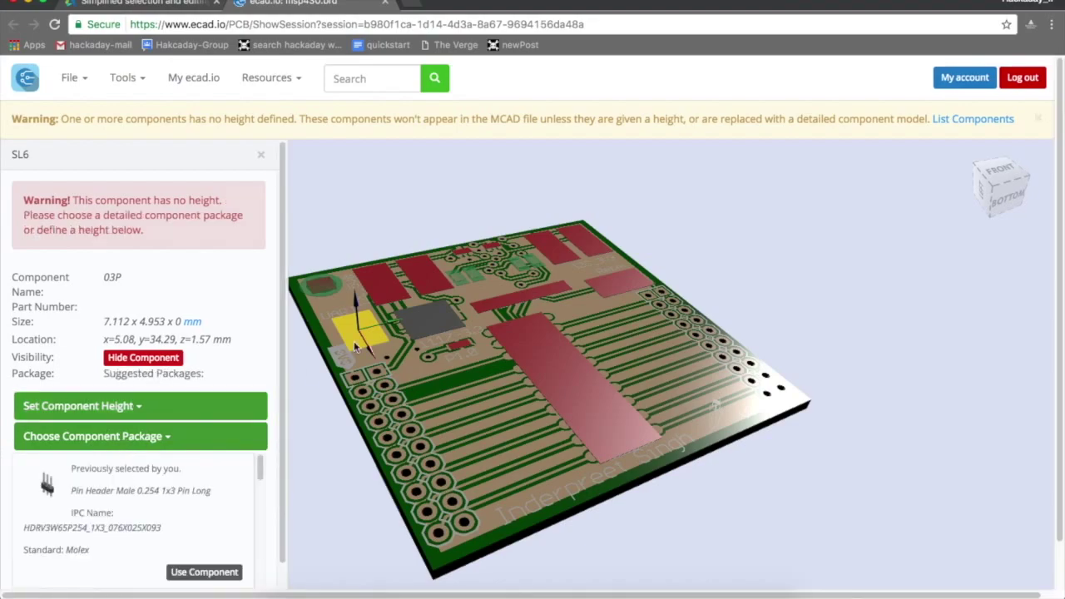
click(206, 574)
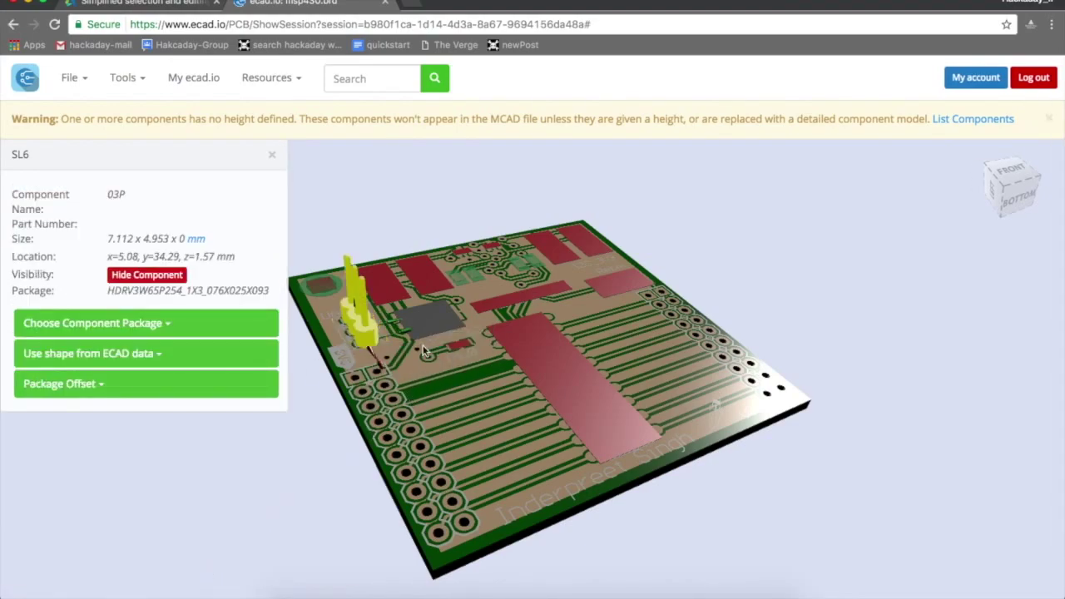
click(462, 345)
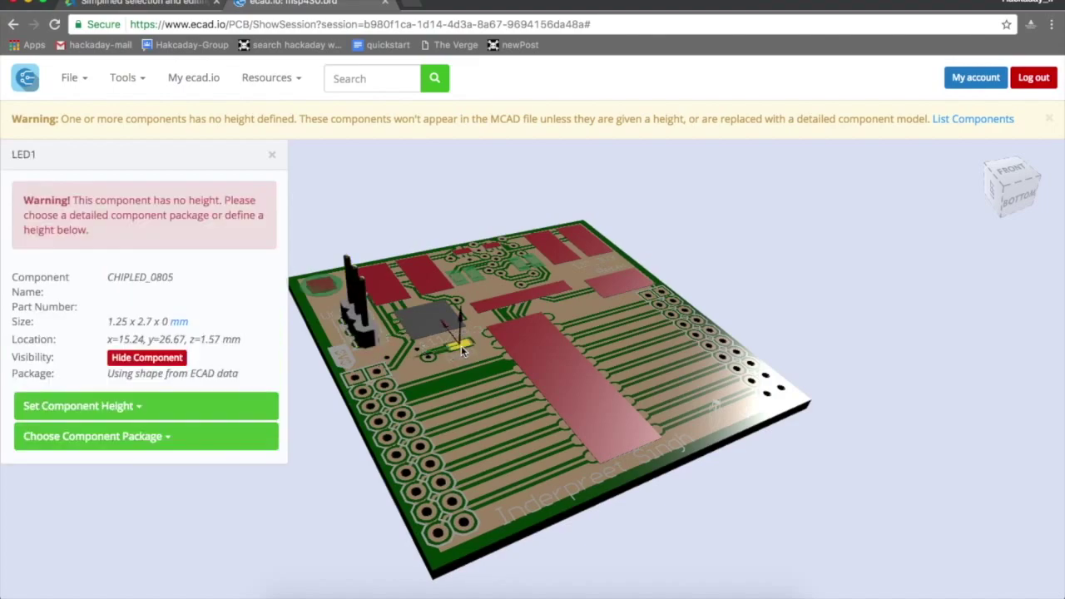
click(156, 441)
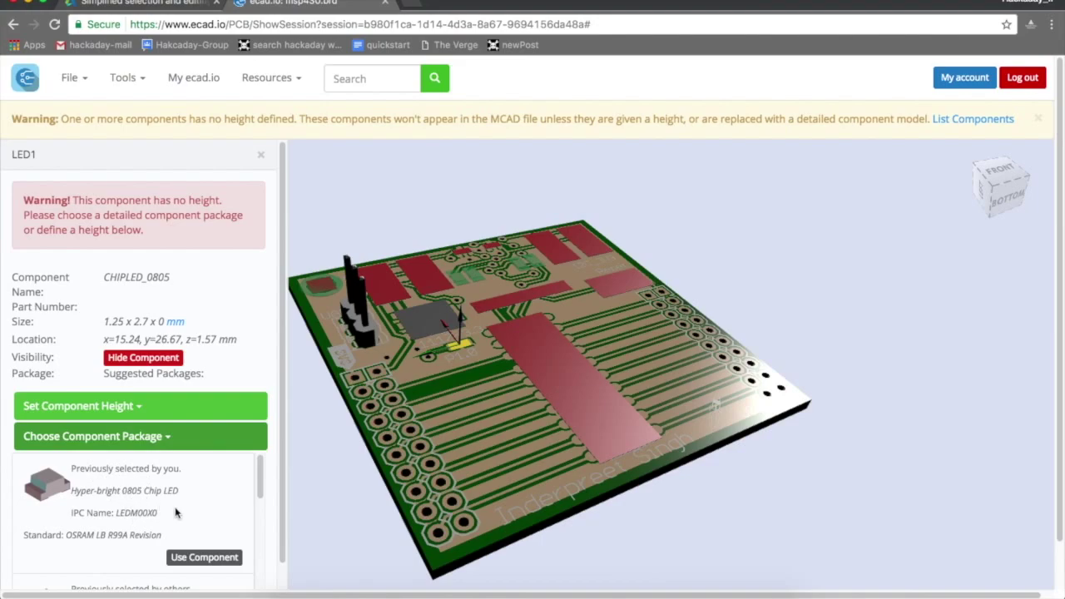
click(208, 558)
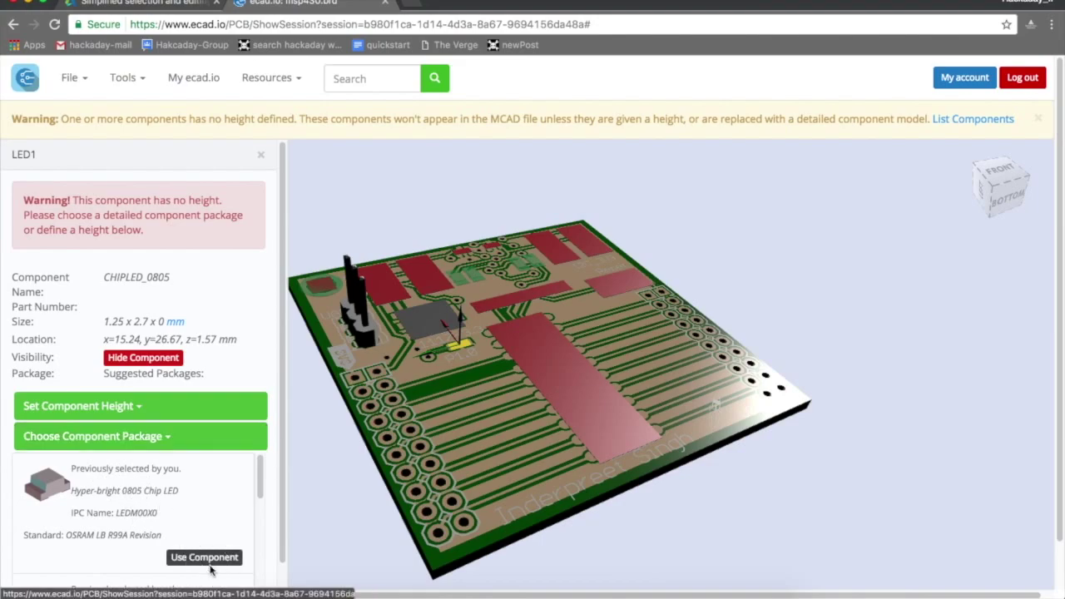
Step: Assign the SOT 230 package to IC1 and the 1x4 pin header package to SL4
click(424, 325)
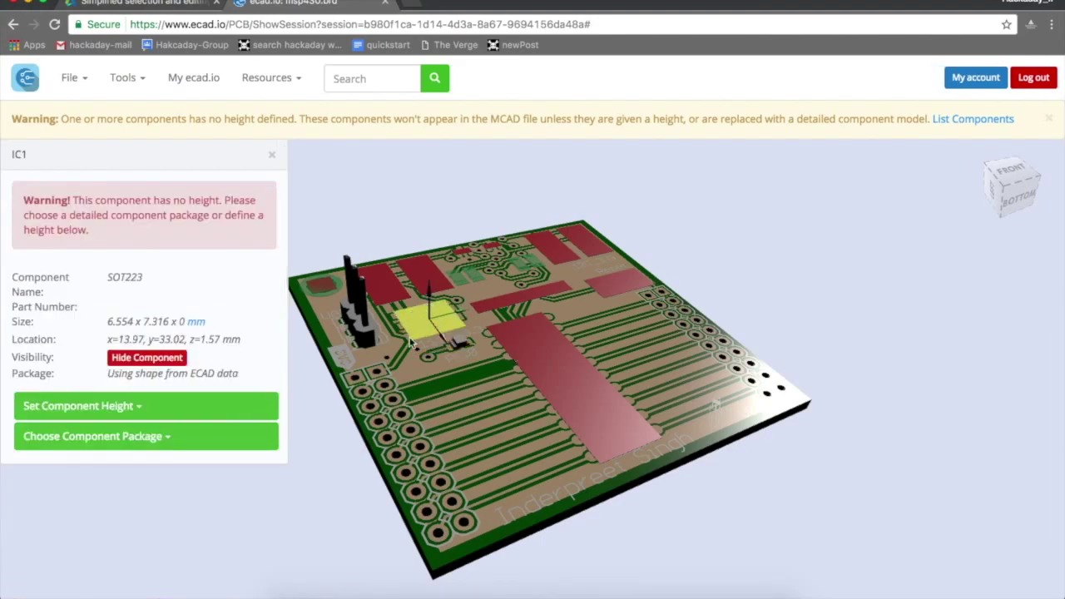
click(164, 437)
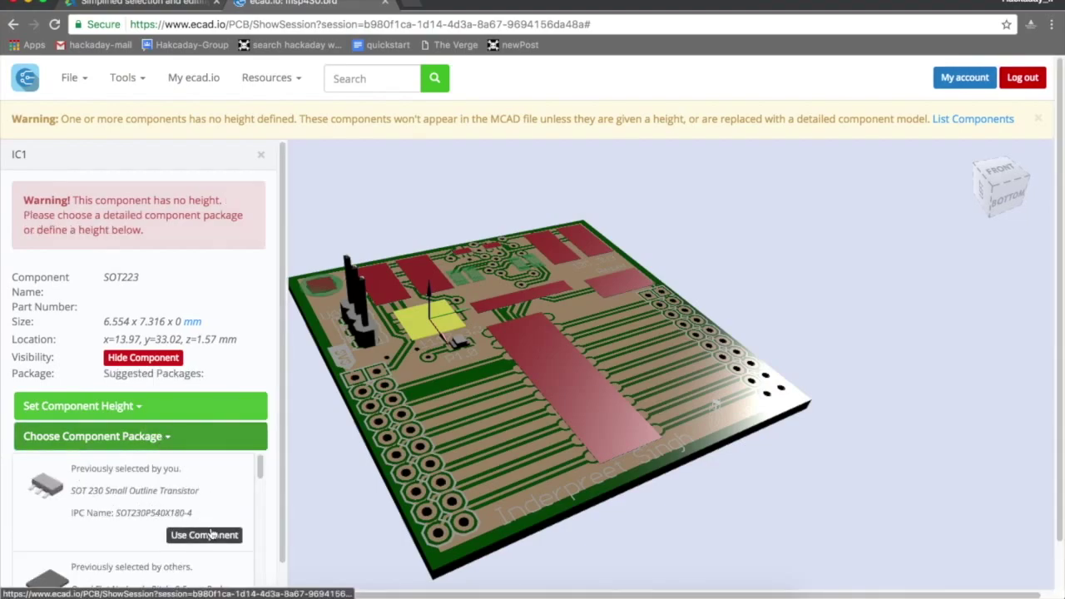
click(205, 534)
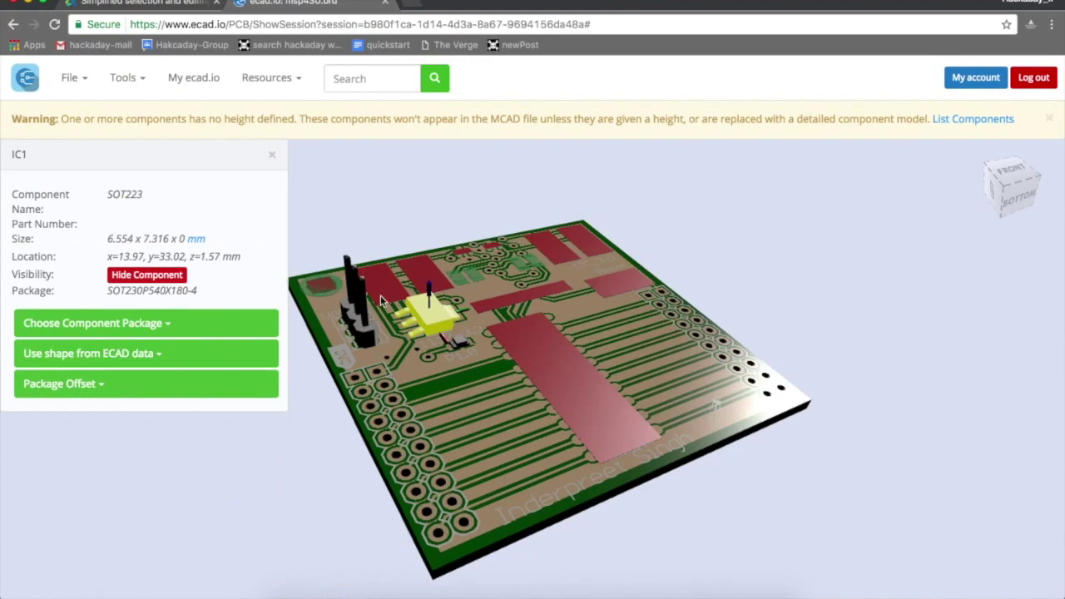
click(388, 282)
click(184, 436)
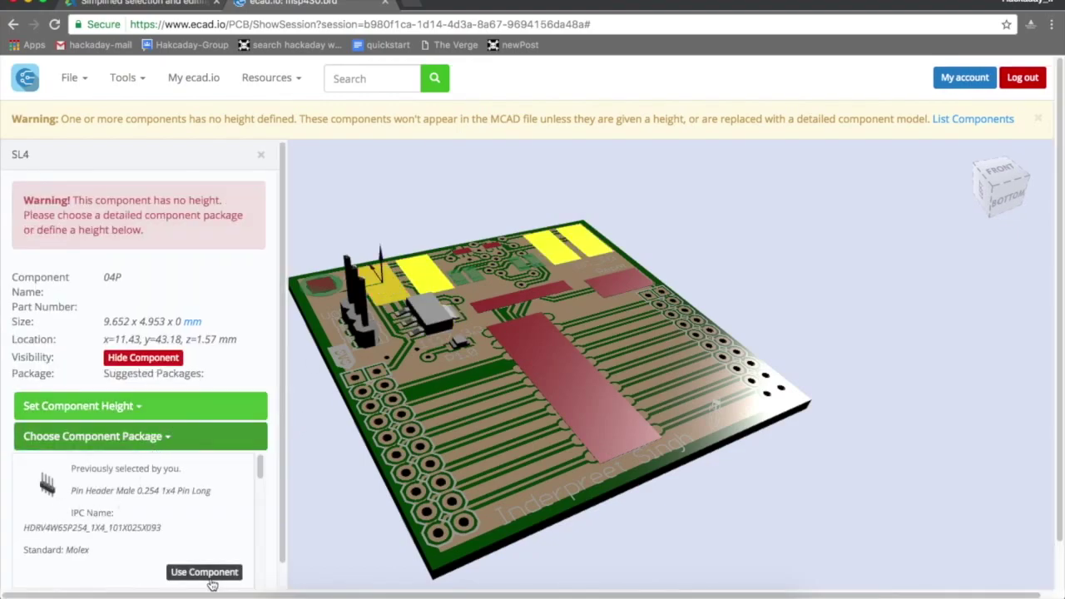
click(208, 572)
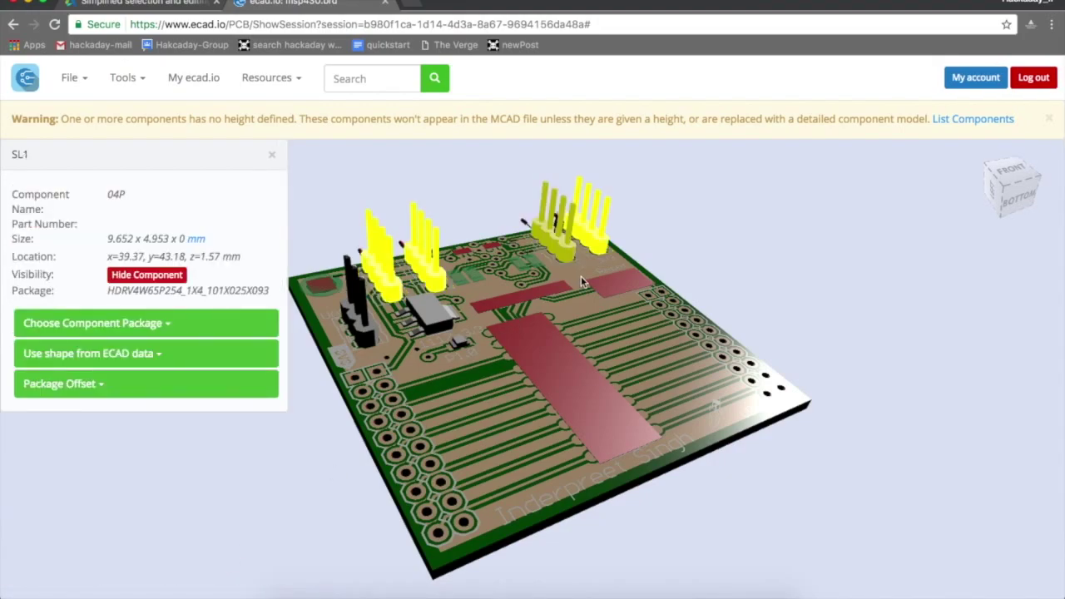
click(566, 305)
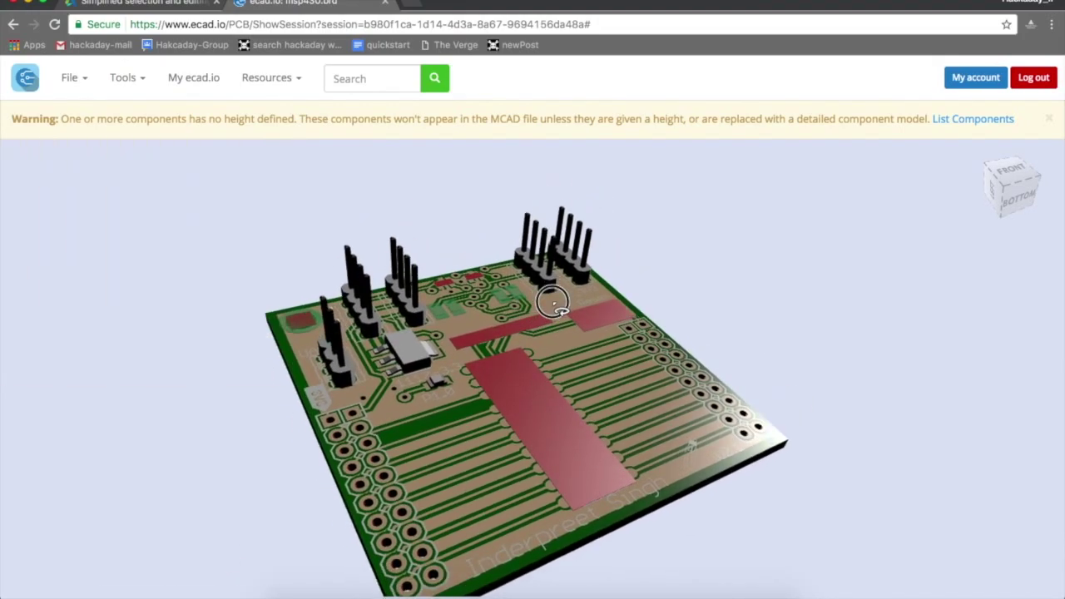
drag(563, 299, 748, 357)
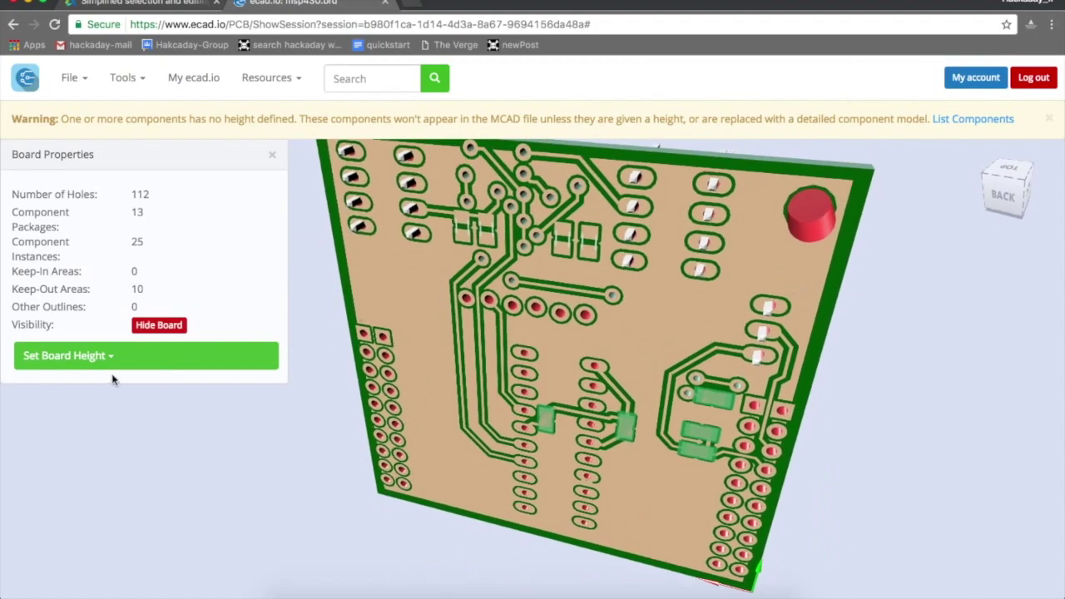
Step: Change SL3's package X offset from 4 to 3.8 mm and apply it
click(113, 364)
click(634, 213)
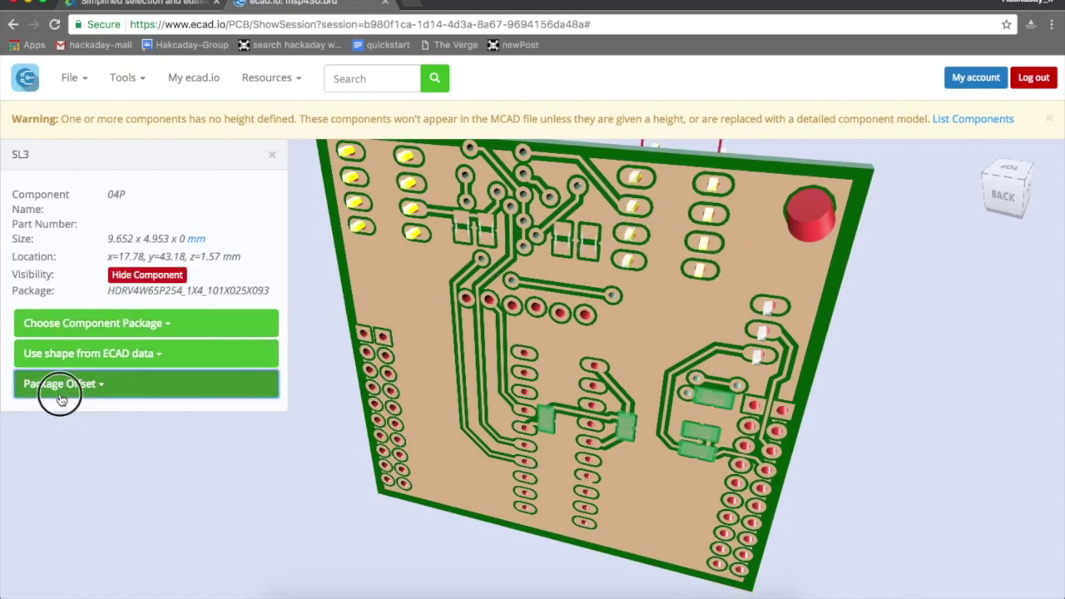
click(58, 387)
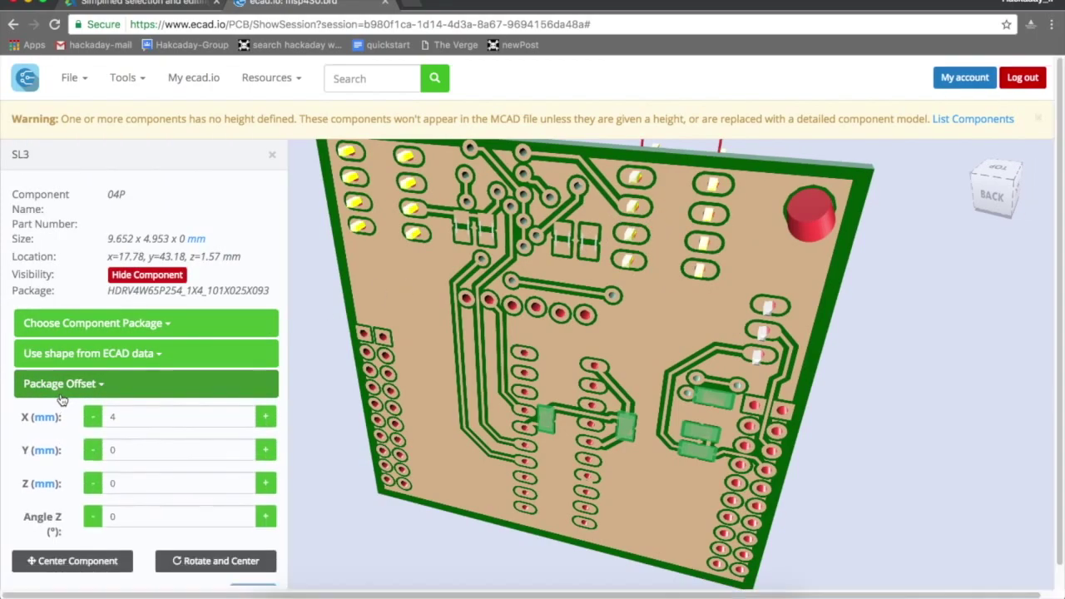
click(133, 422)
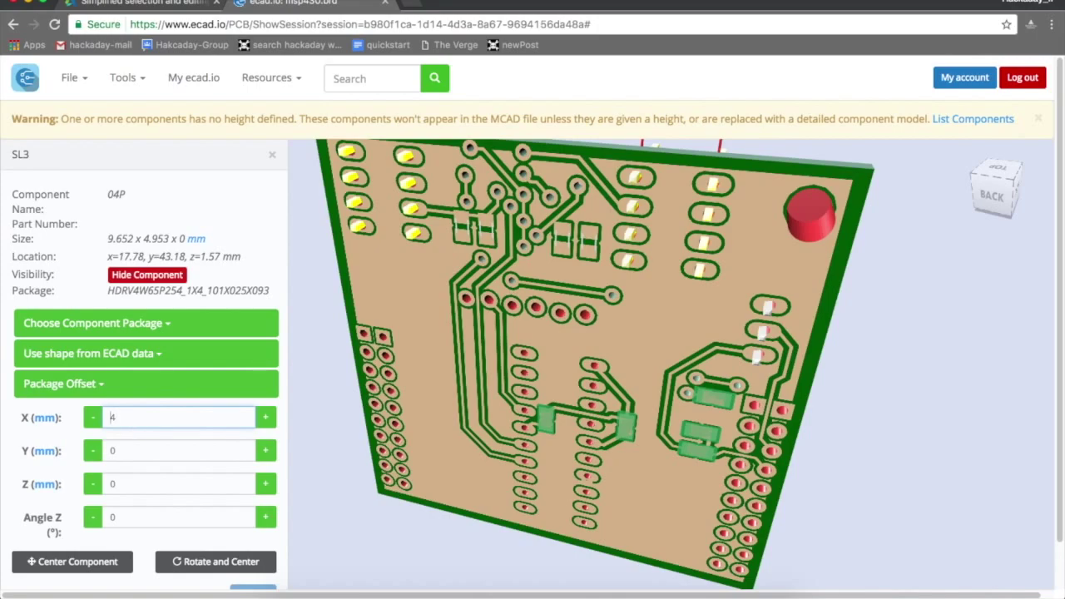
text(3.8)
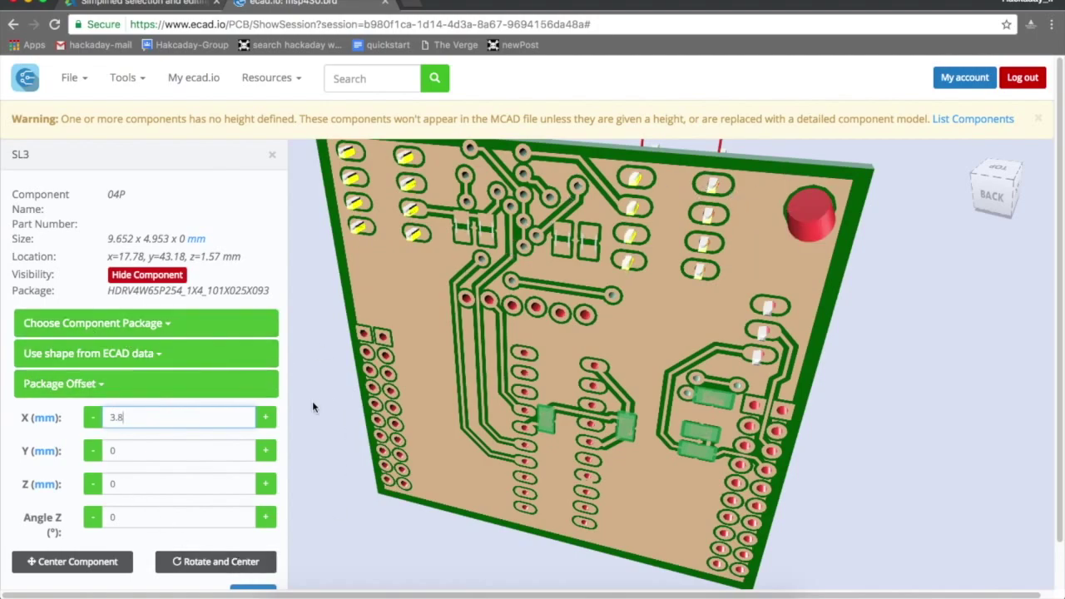
scroll(254, 474, down, 1)
click(254, 546)
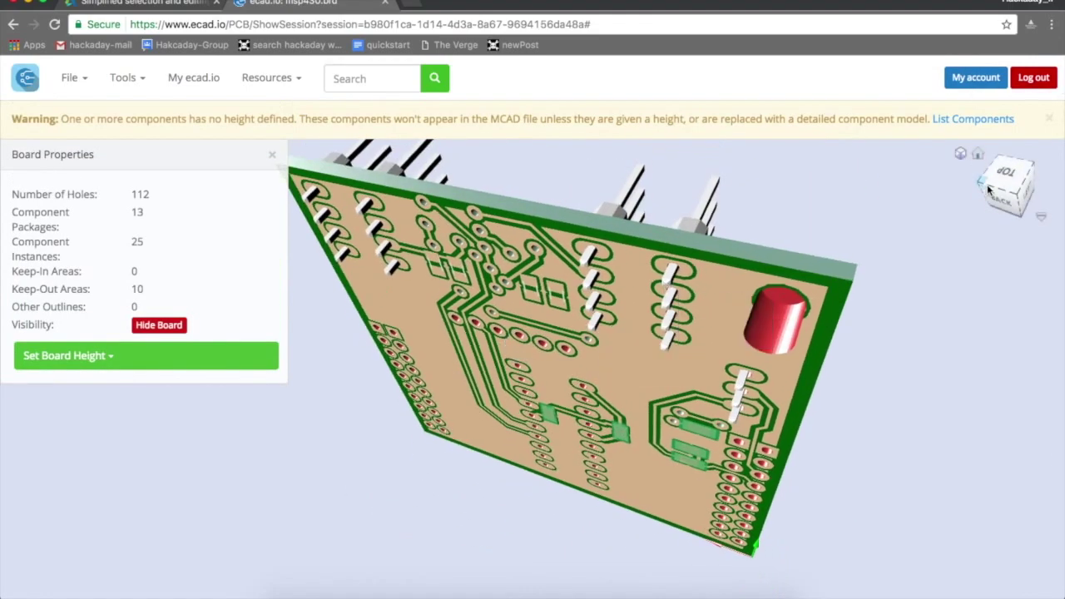
Step: Orbit the board with the nav cube and hide the U$4 stand-off component
click(978, 156)
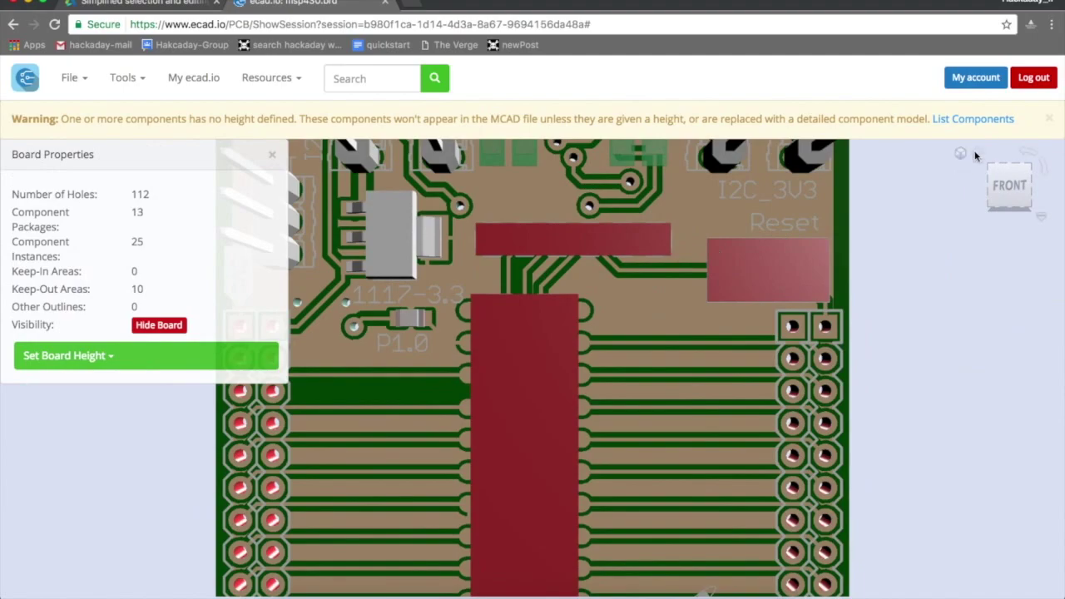
click(959, 155)
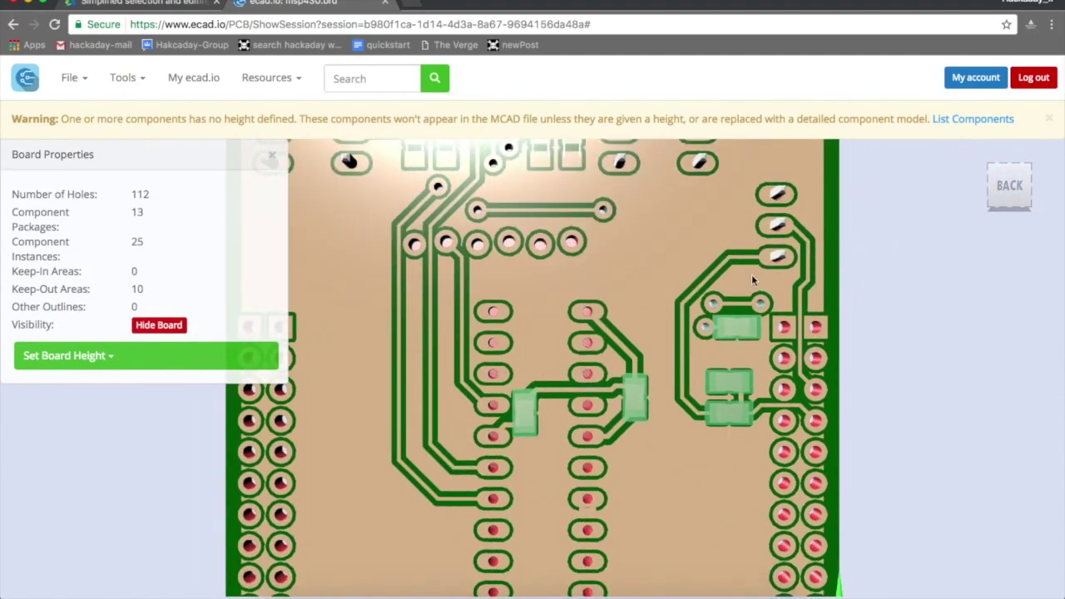
drag(751, 273, 763, 131)
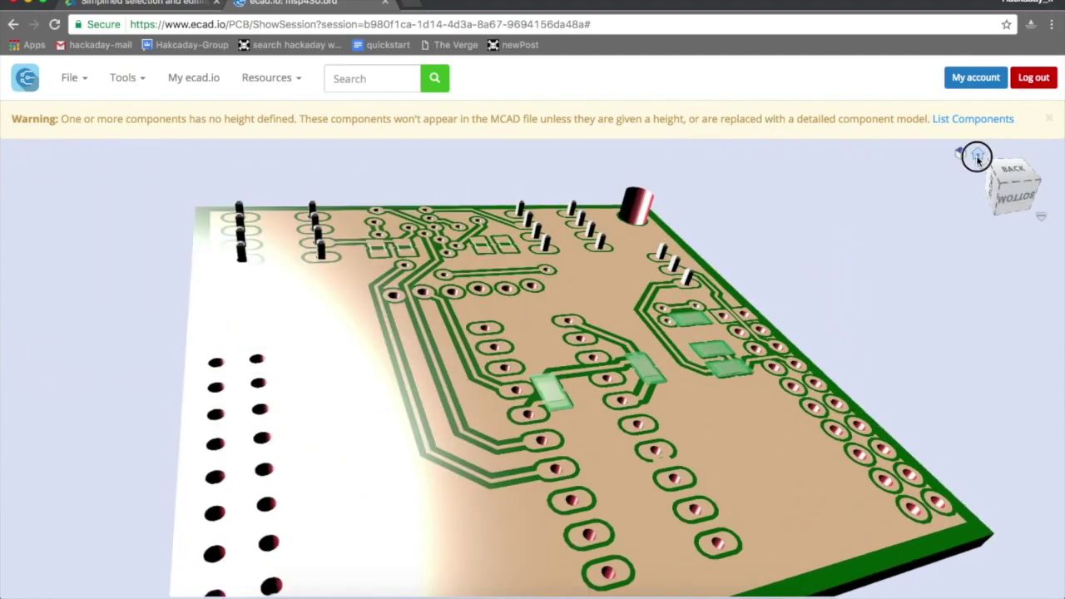
click(973, 156)
click(563, 308)
drag(602, 225, 533, 190)
click(706, 404)
drag(706, 404, 523, 405)
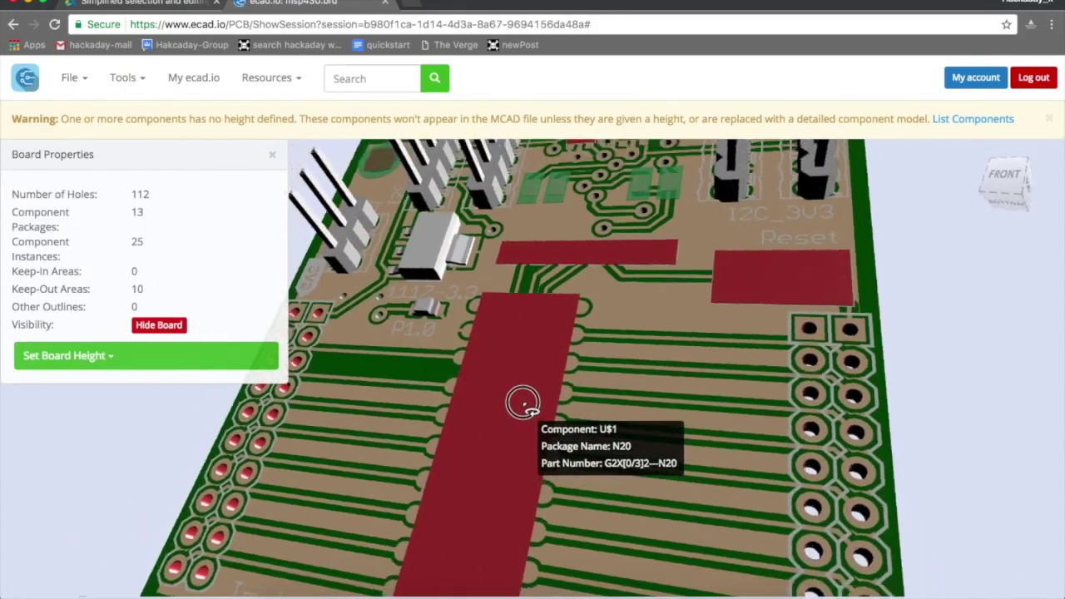
drag(568, 366, 523, 309)
click(368, 194)
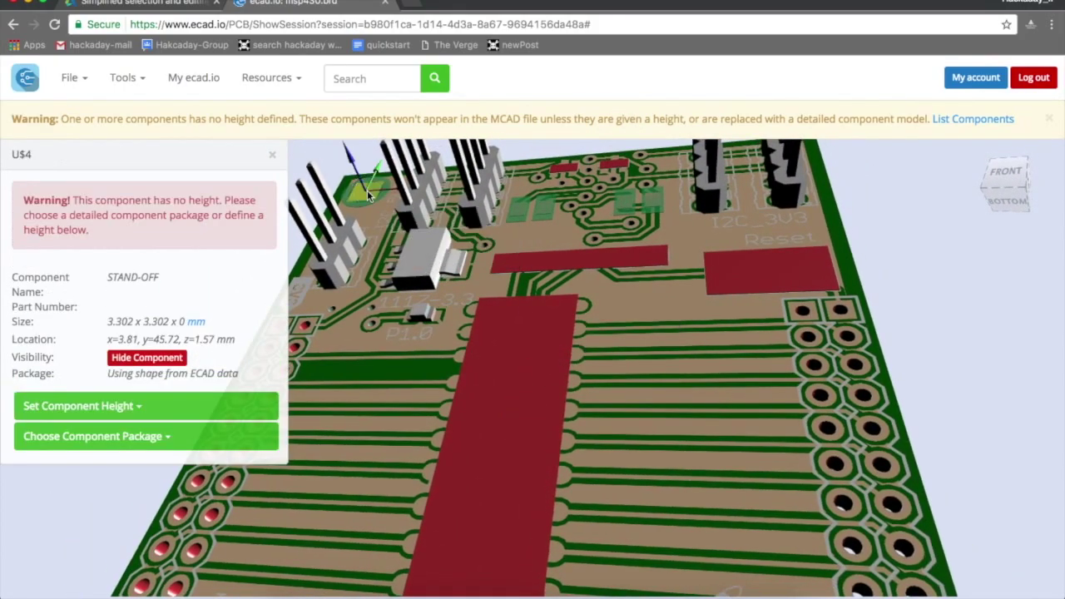
click(156, 365)
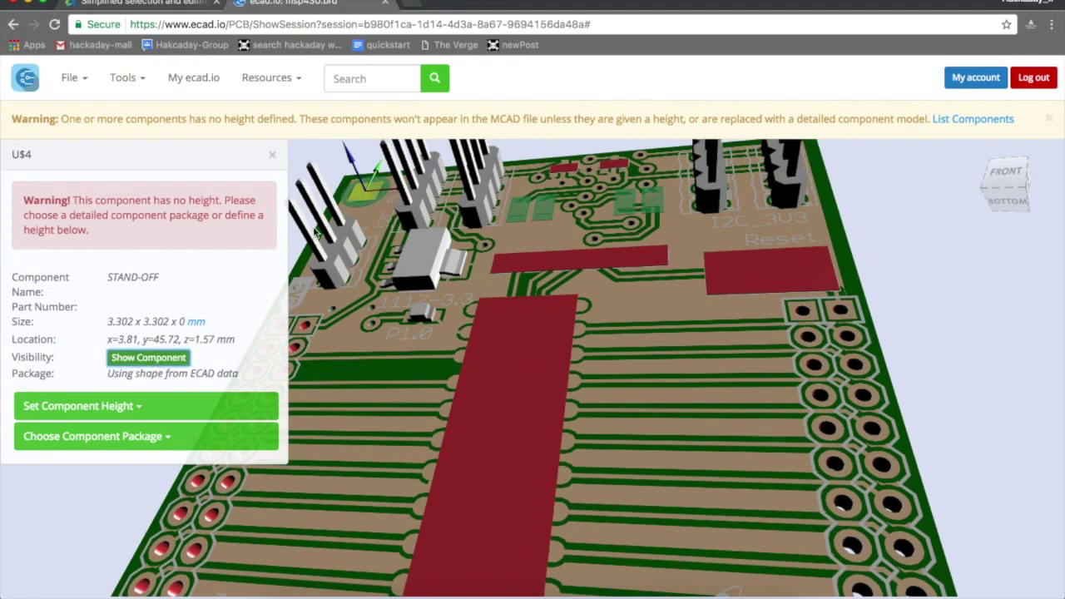
Step: Give the U$3 MOSFET the suggested SOT190P234X112-3 transistor package
click(565, 173)
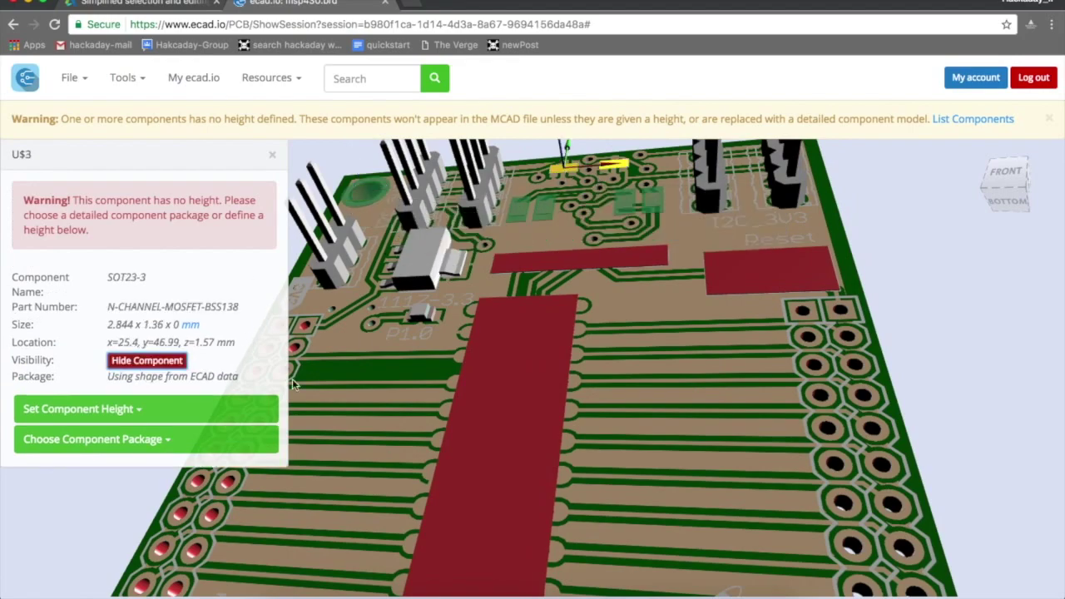
click(167, 451)
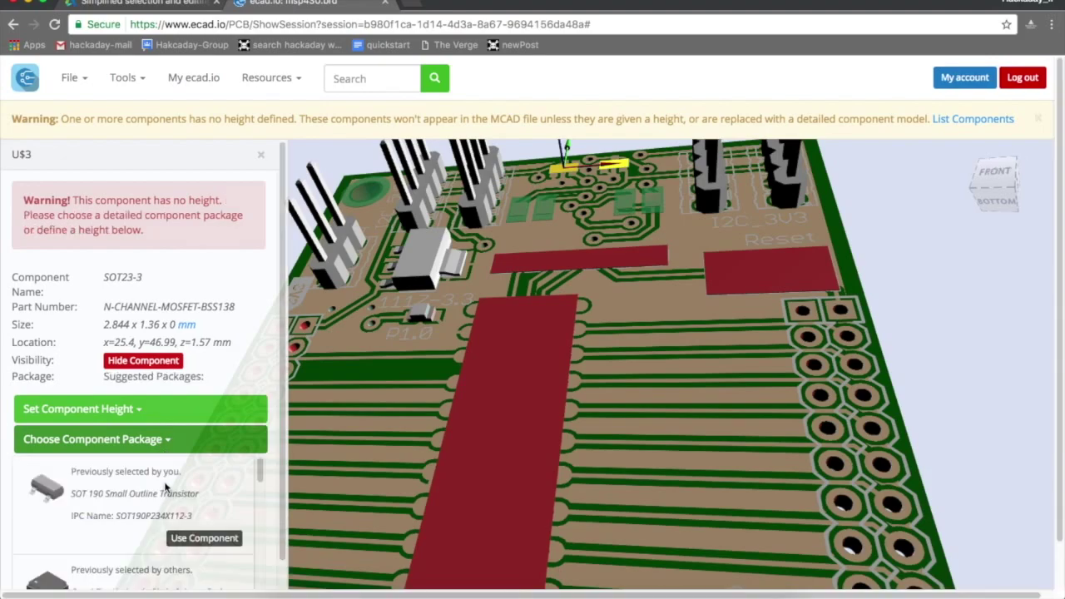
click(204, 537)
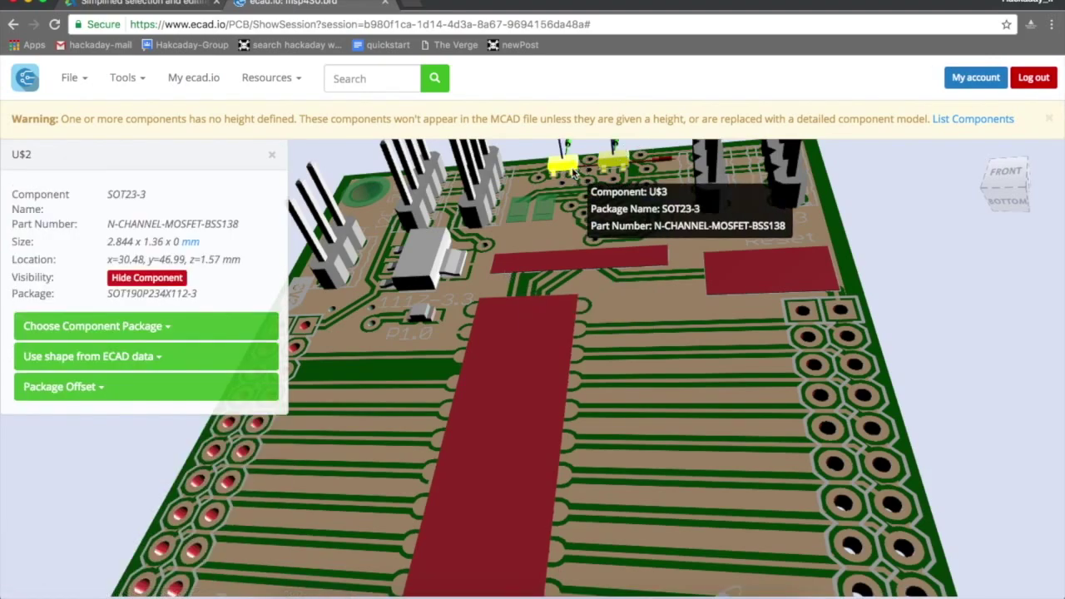
click(622, 215)
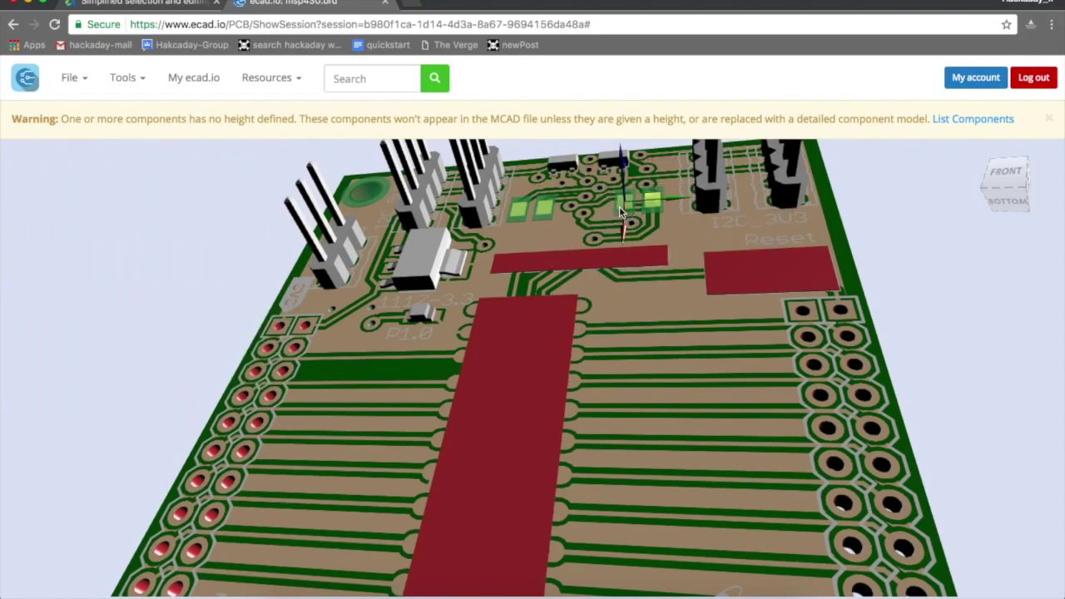
Step: Give the R5 0805 resistors the RESC2012X50N chip-resistor package
click(620, 210)
click(168, 434)
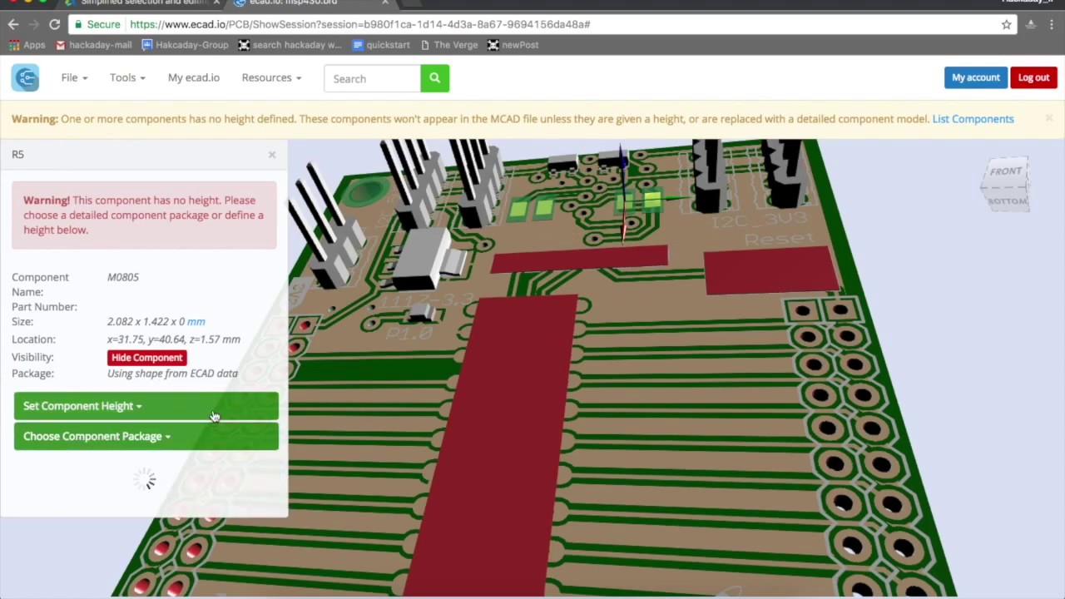
scroll(195, 512, down, 1)
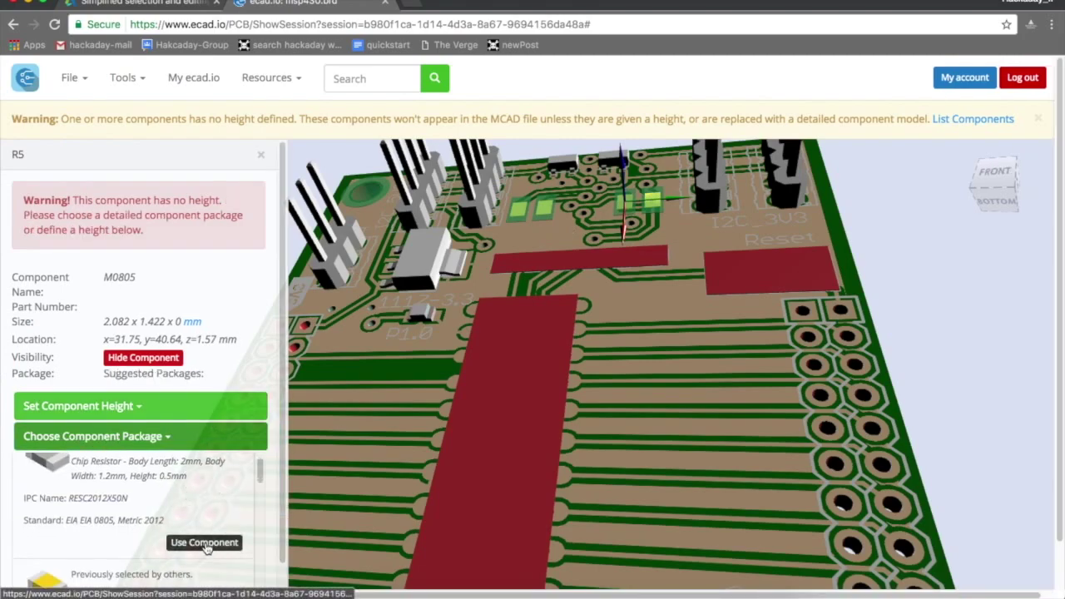
scroll(206, 522, down, 1)
scroll(207, 523, down, 1)
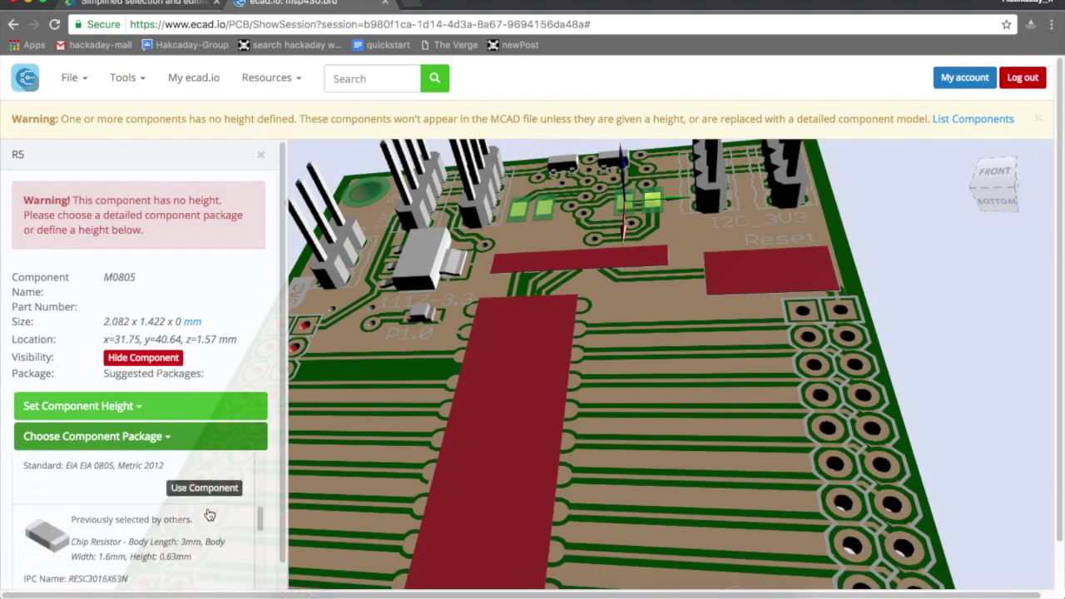
scroll(209, 523, up, 2)
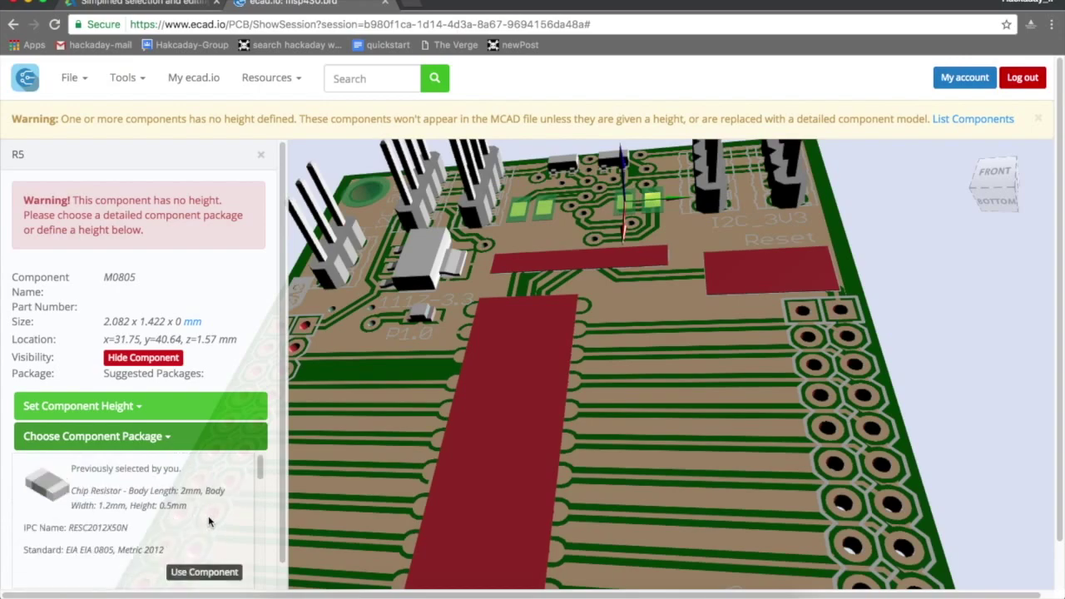
click(206, 572)
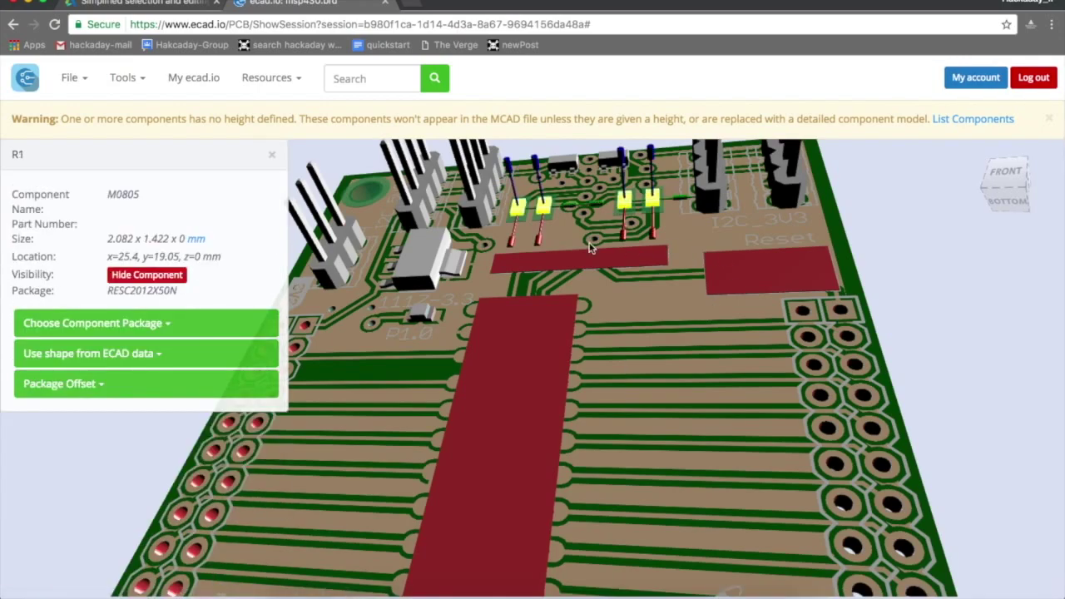
click(710, 227)
Step: Select SW1 and browse the Component Package Library to the Switches category
click(789, 284)
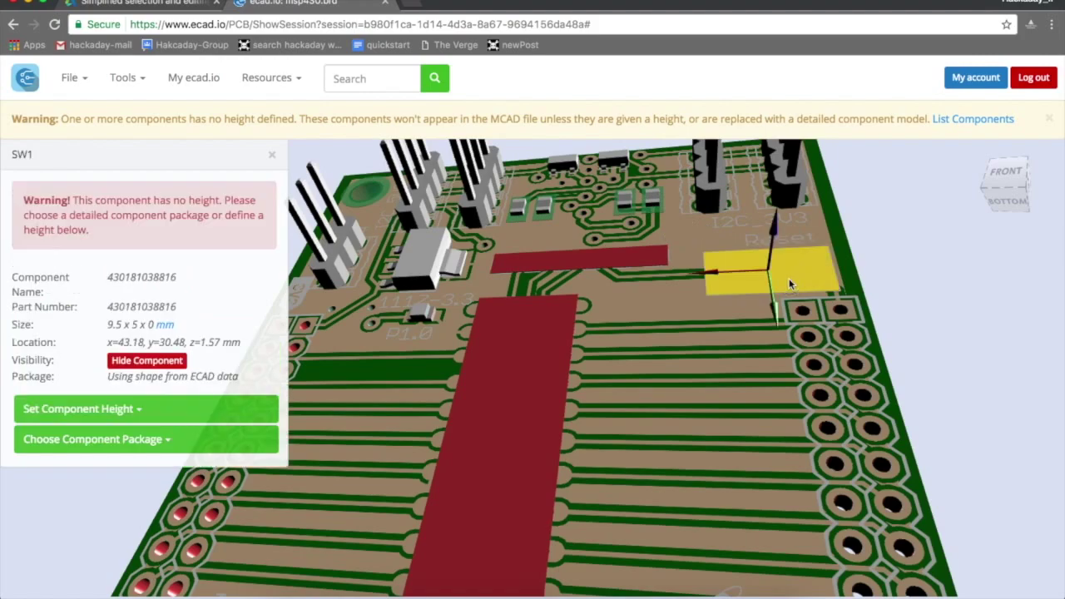
click(123, 439)
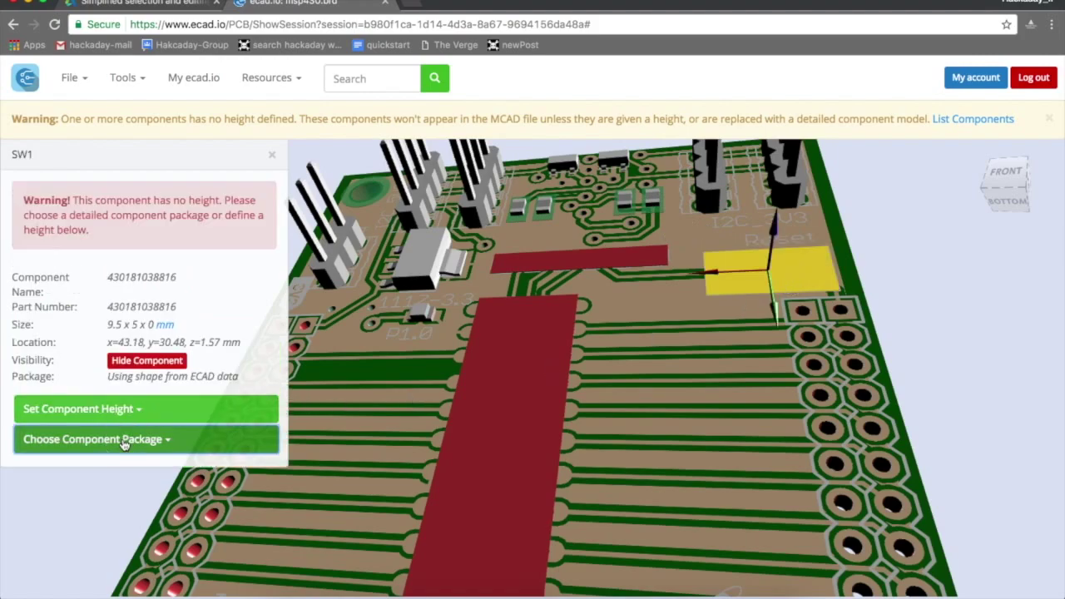
scroll(185, 503, down, 3)
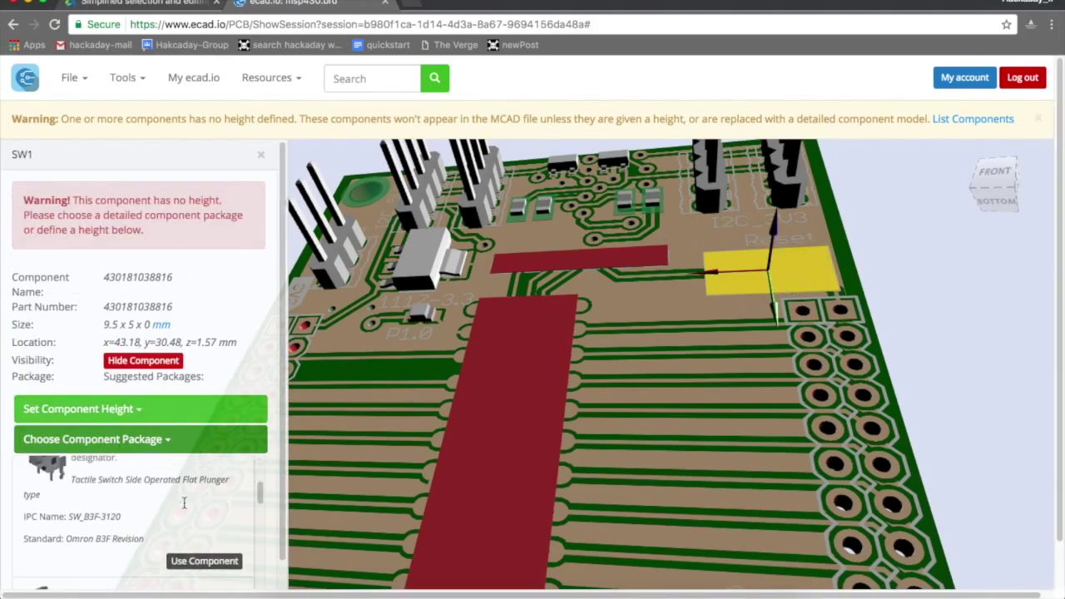
scroll(179, 349, down, 5)
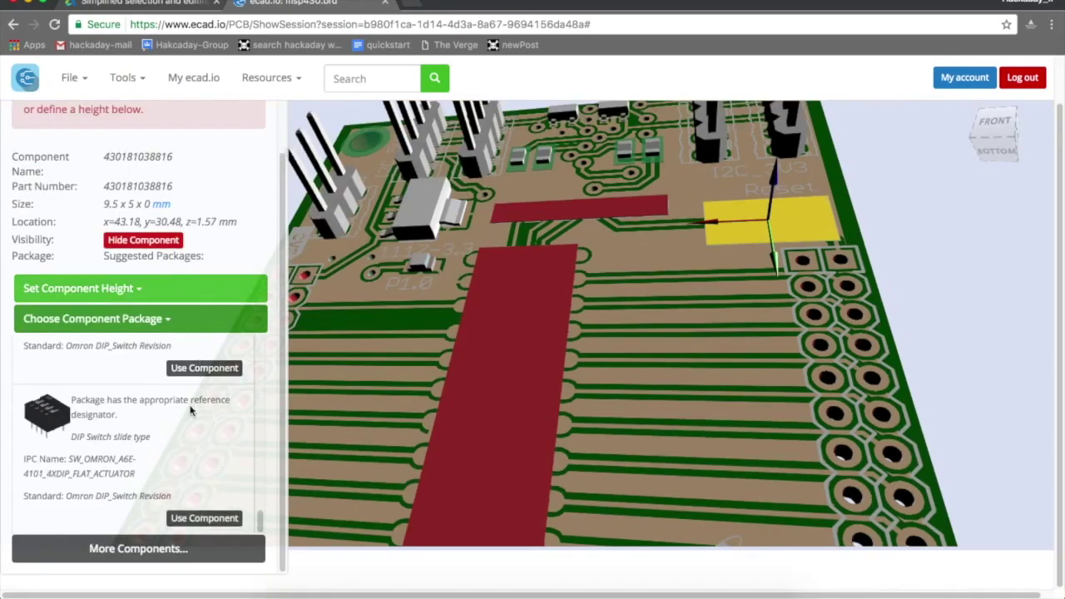
click(141, 548)
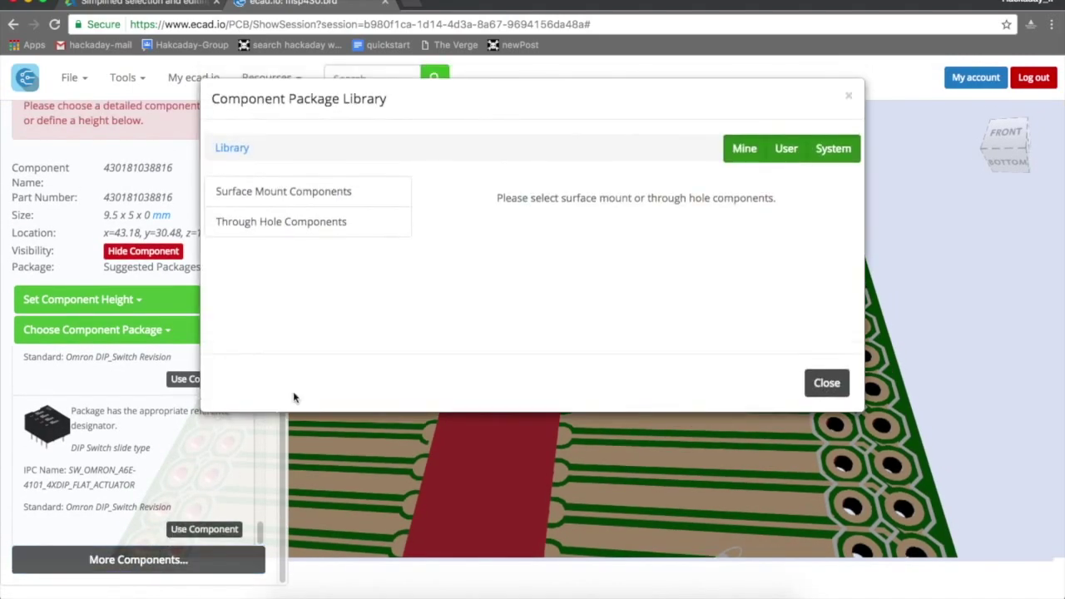
click(269, 192)
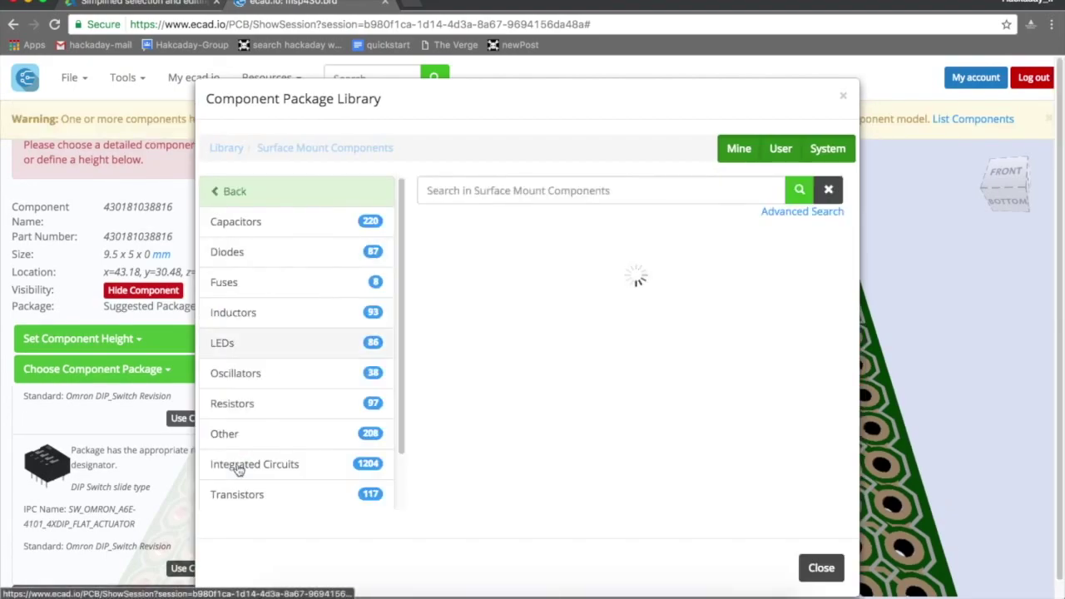
click(246, 441)
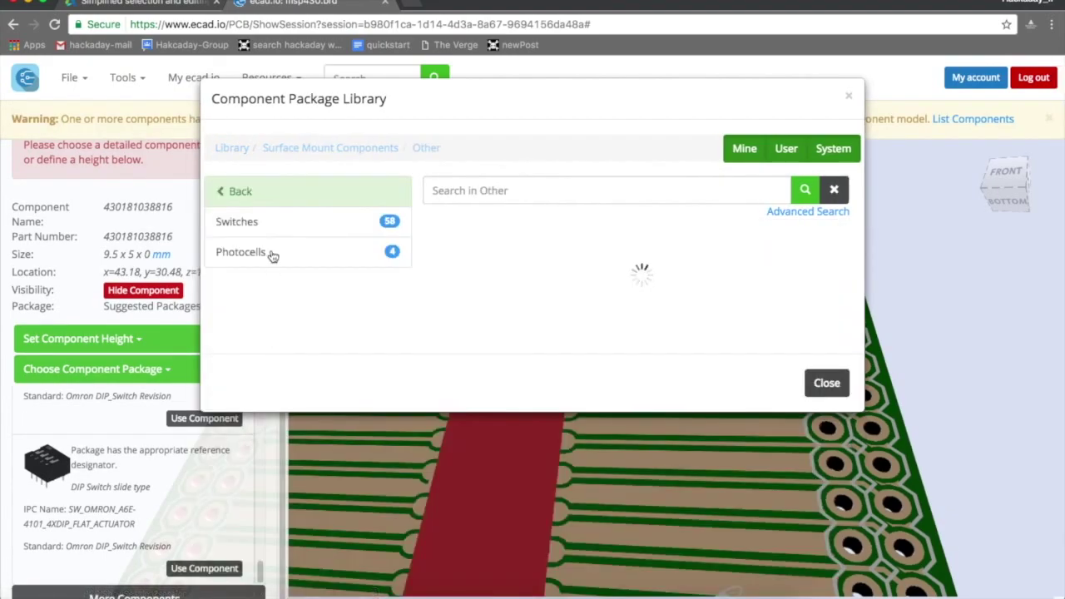
click(265, 222)
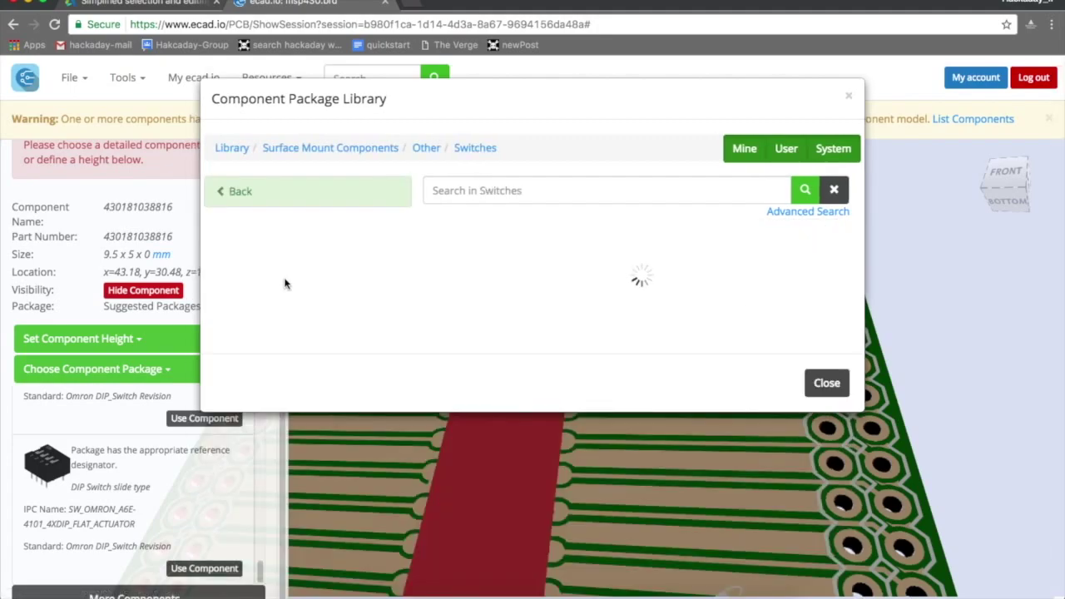
Step: Apply the Switch 6mm SMD (TACTILE_SWITCH_TALL) package to SW1
scroll(548, 353, down, 8)
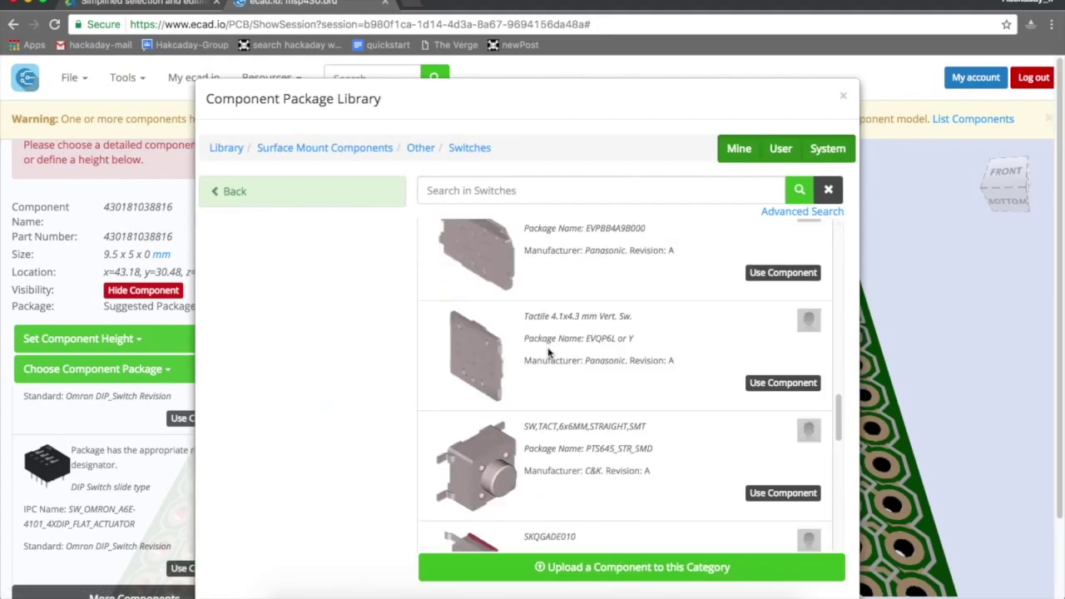
scroll(547, 354, down, 6)
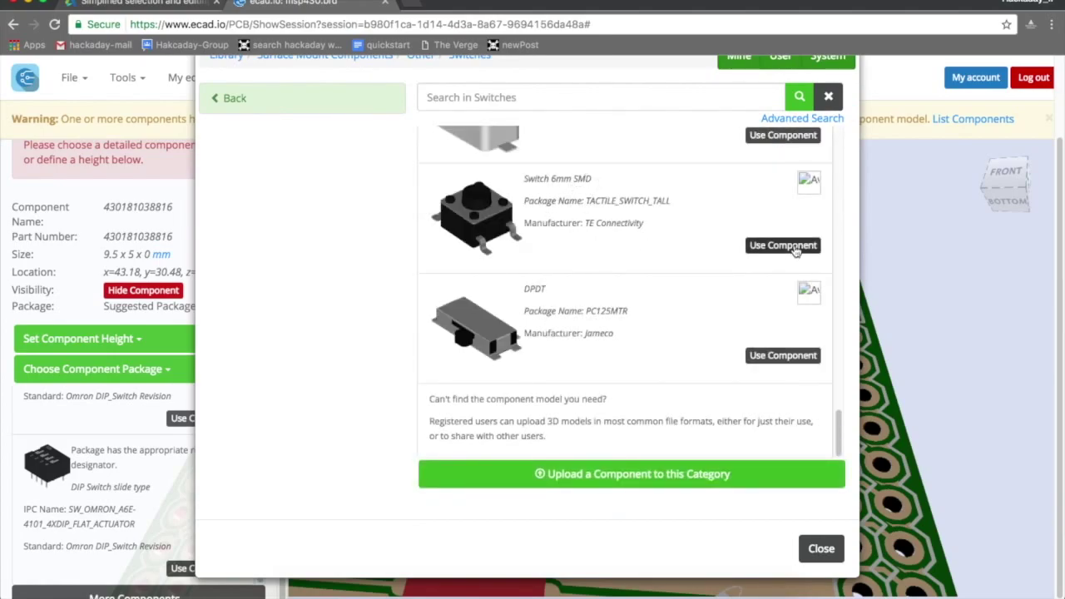
scroll(620, 299, up, 3)
scroll(616, 314, down, 2)
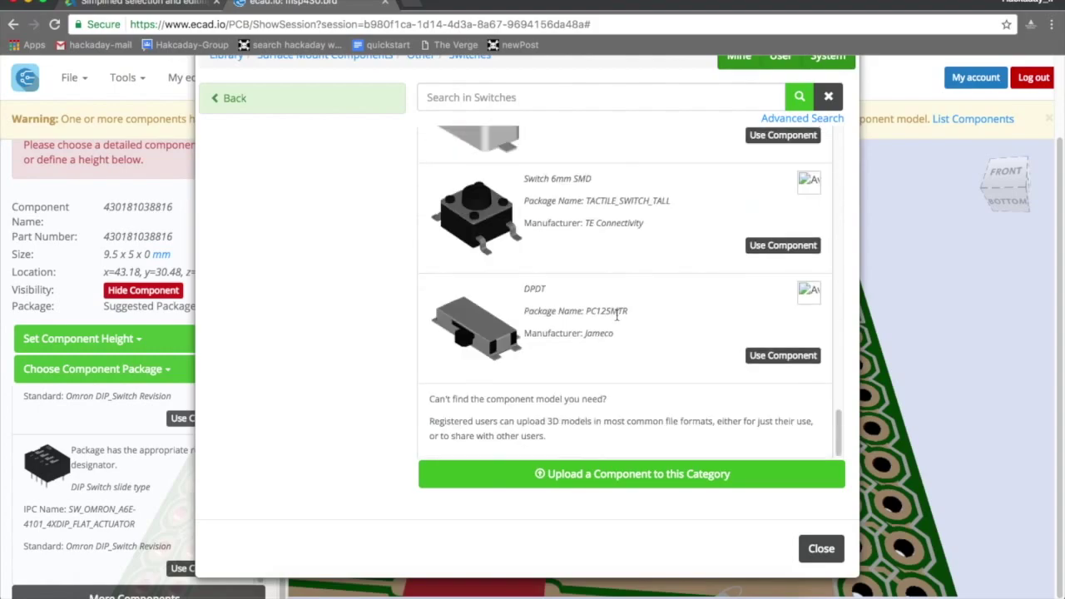
click(778, 245)
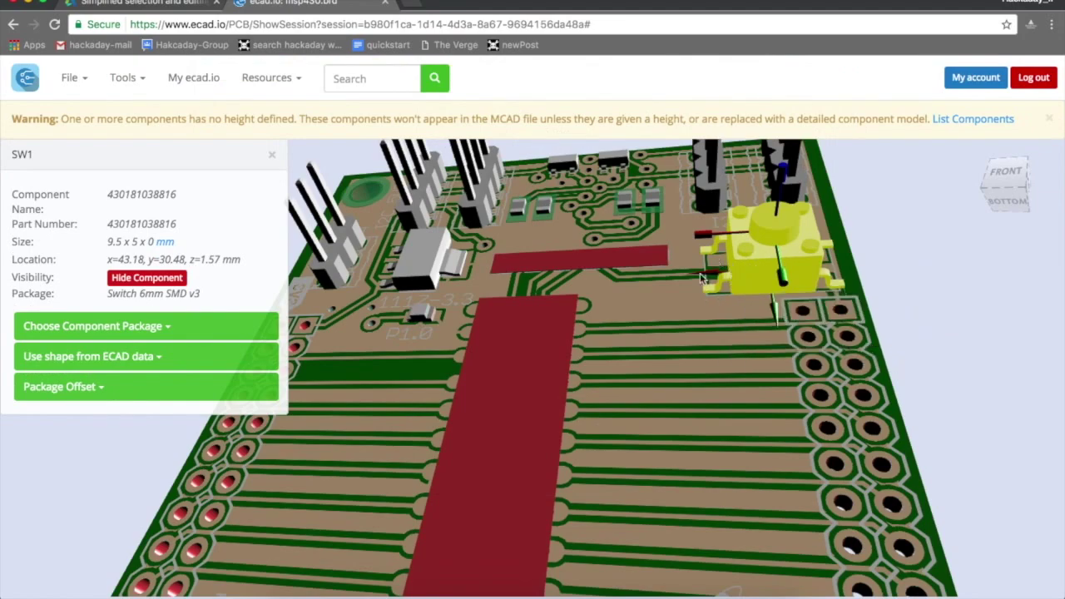
Step: Assign the suggested 6-pin header package to JP2 and the DIP socket package to U$1
click(608, 268)
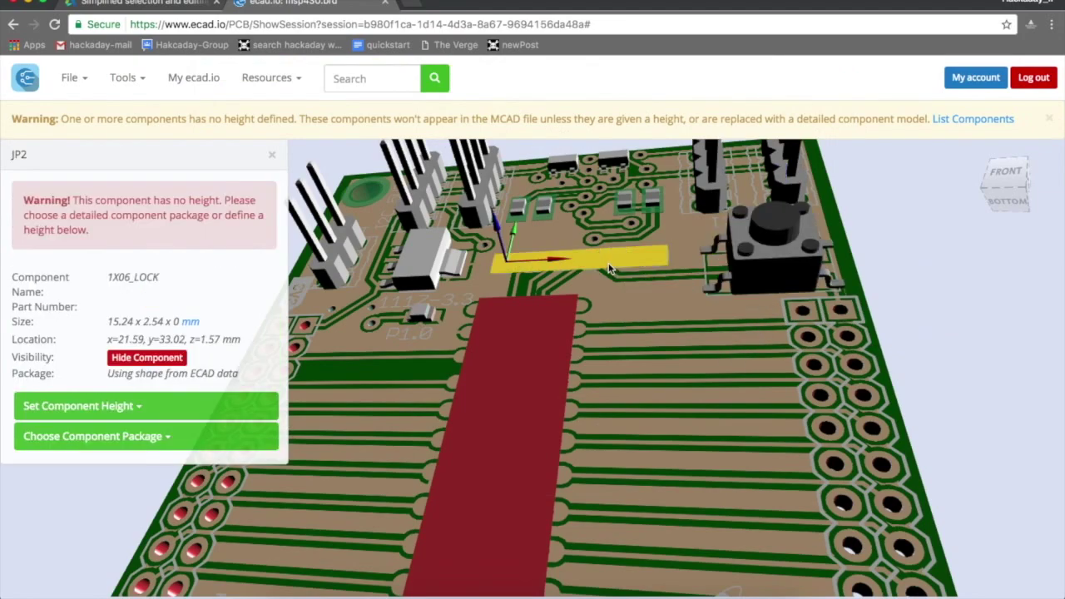
click(74, 441)
click(204, 572)
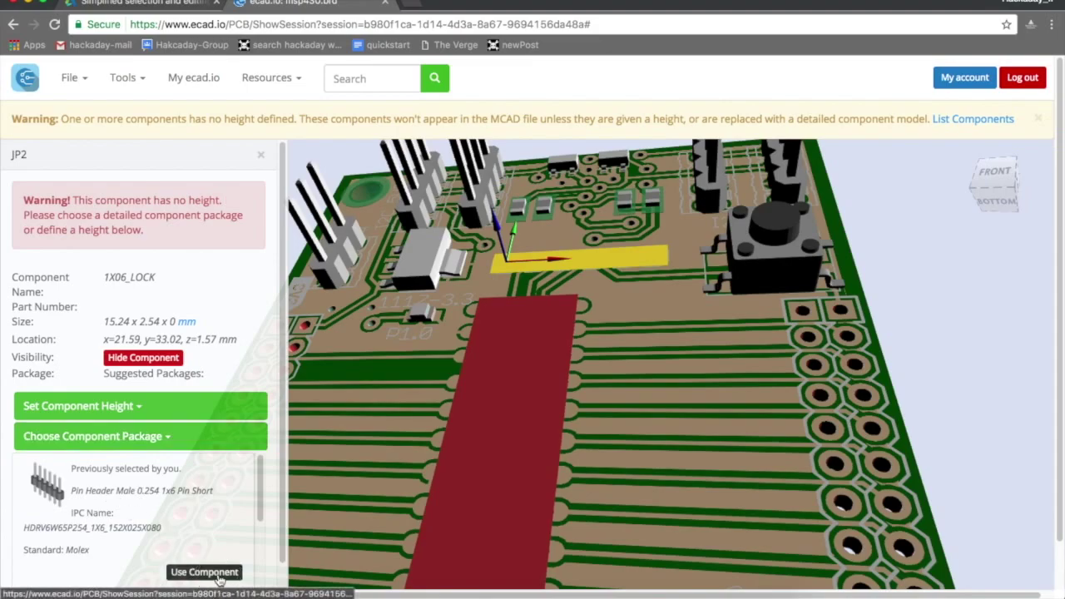
scroll(567, 367, down, 5)
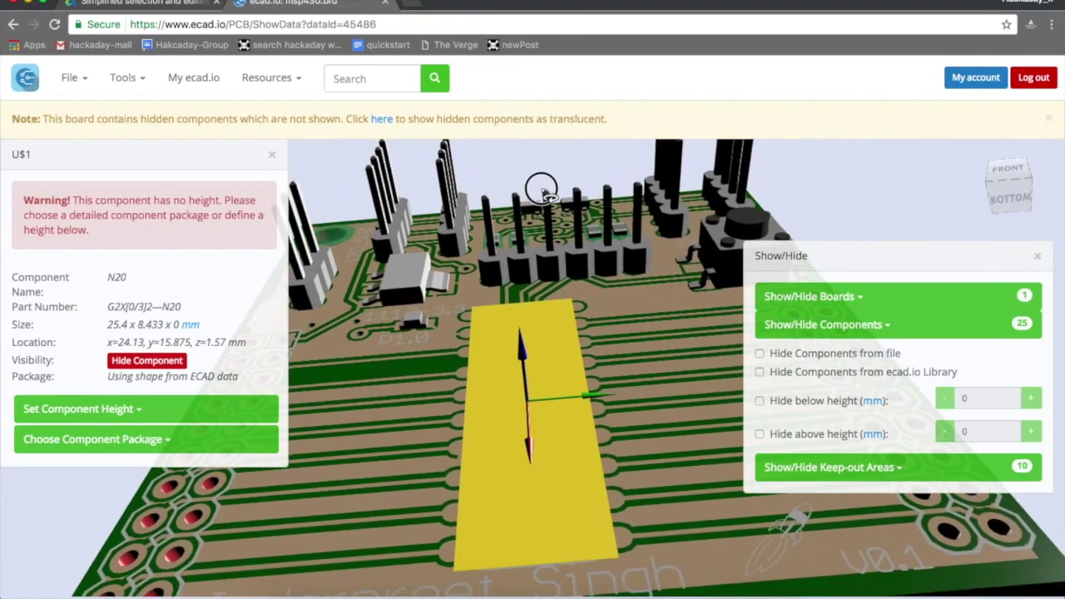
drag(542, 192, 513, 435)
click(511, 457)
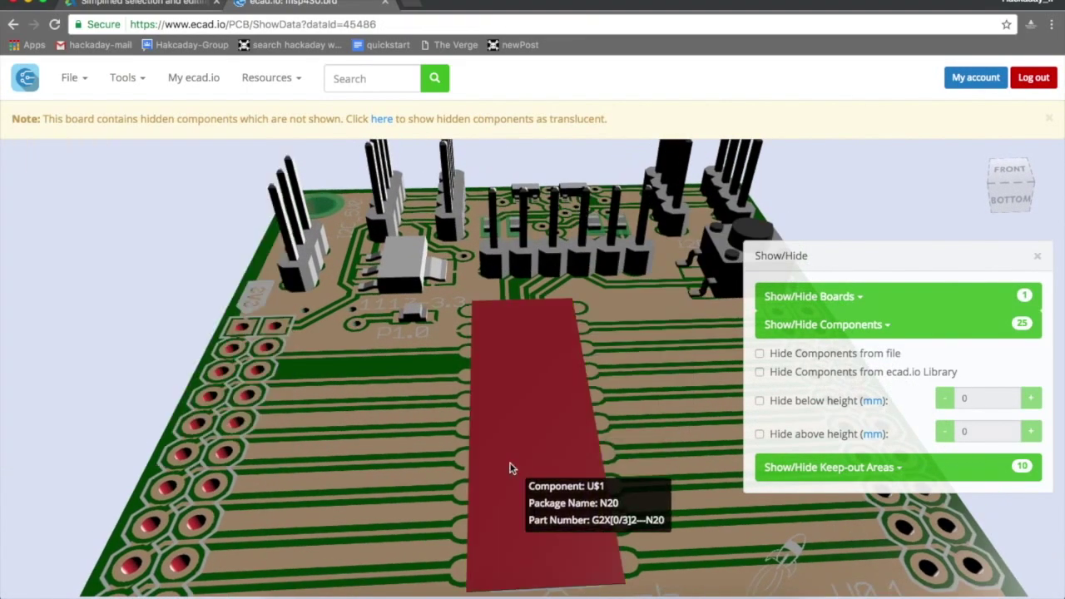
click(518, 447)
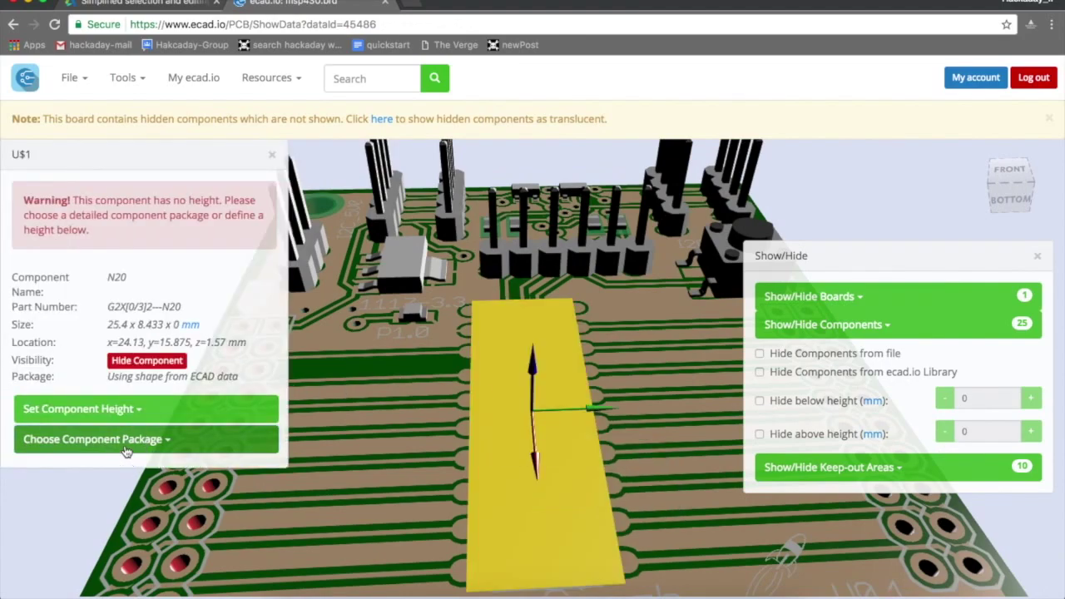
click(131, 441)
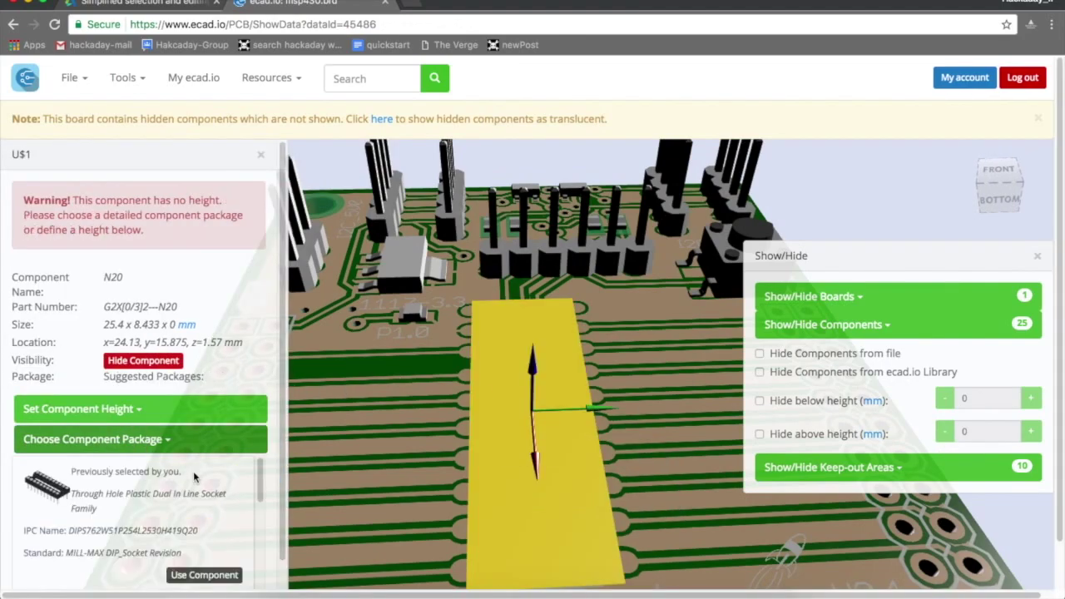
click(208, 574)
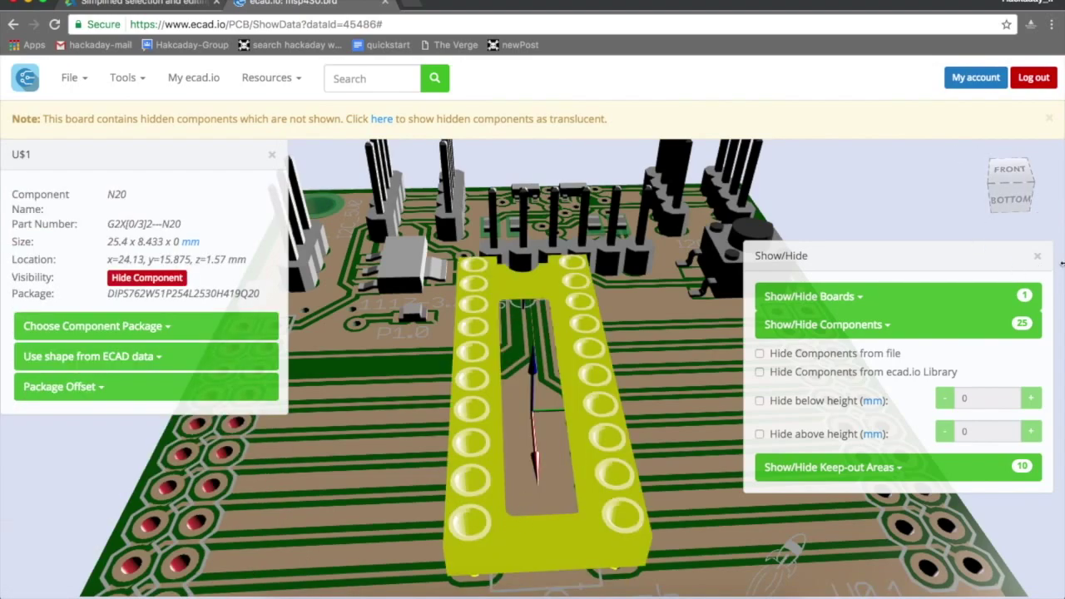
Step: Orbit the board to inspect its underside and edge, then go to the My ecad.io boards list
click(1037, 258)
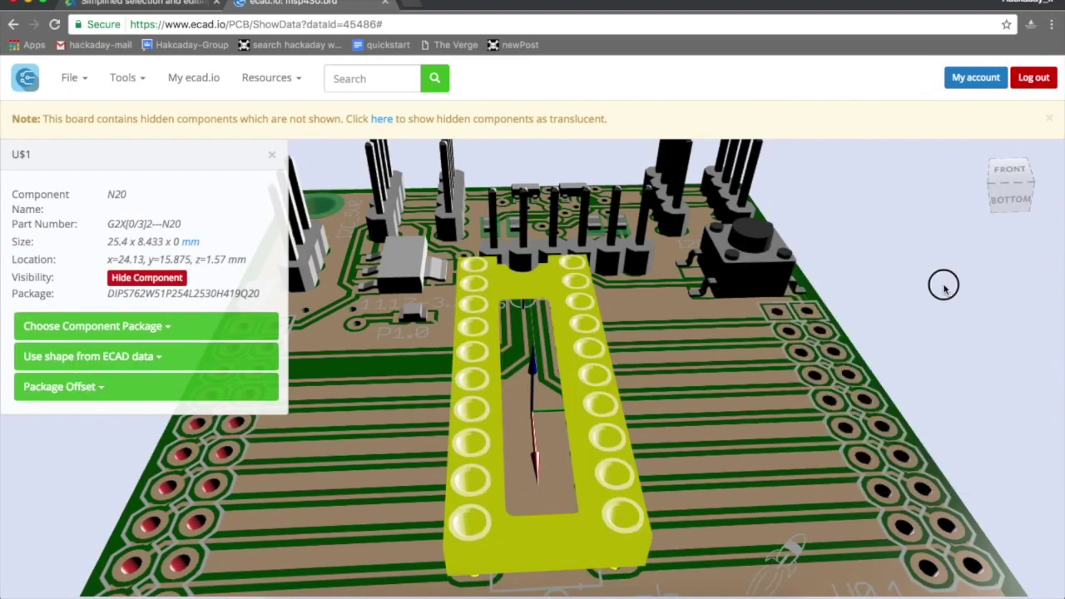
scroll(566, 333, down, 5)
click(570, 333)
drag(570, 333, 633, 358)
click(253, 250)
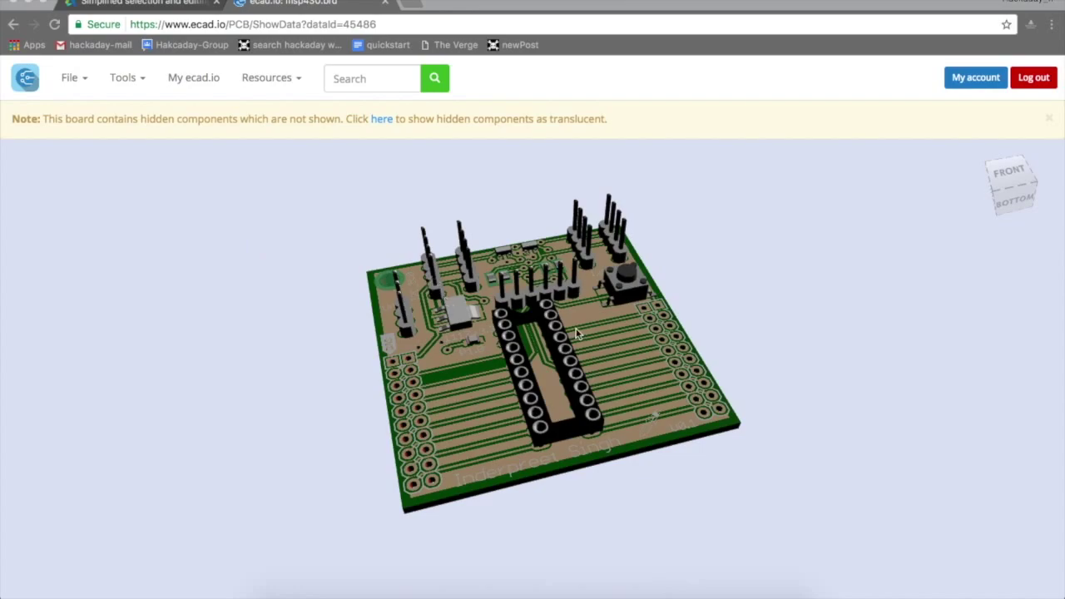
scroll(486, 292, down, 1)
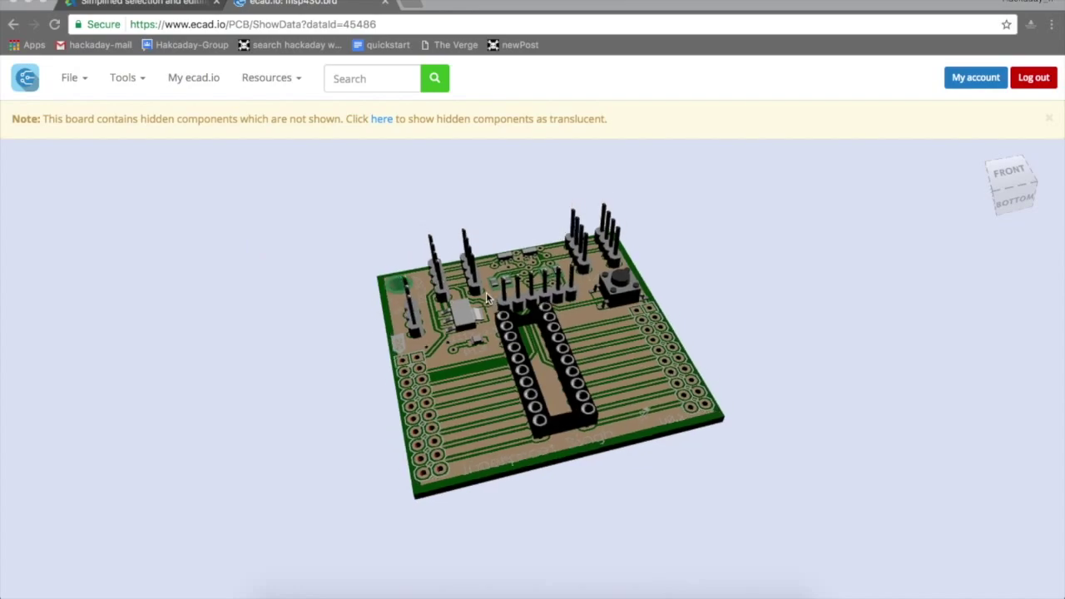
drag(479, 387, 602, 66)
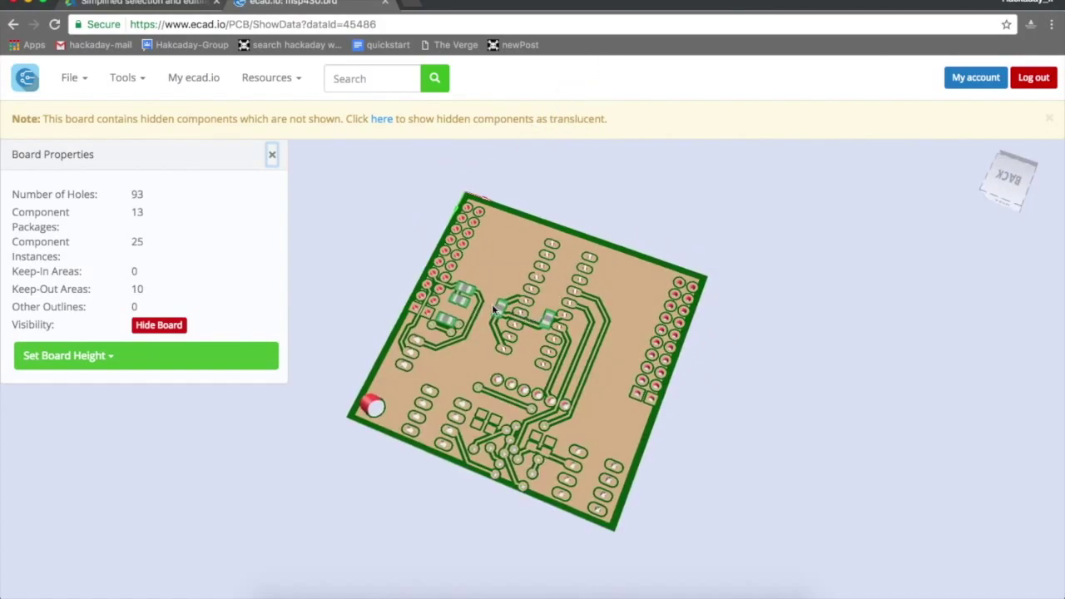
drag(489, 289, 466, 399)
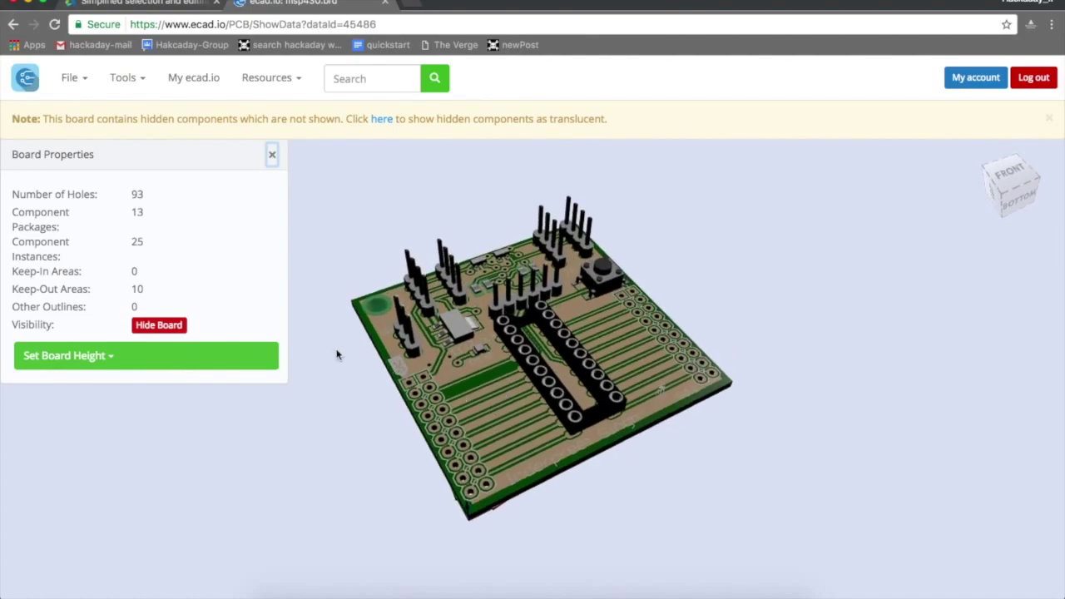
click(193, 83)
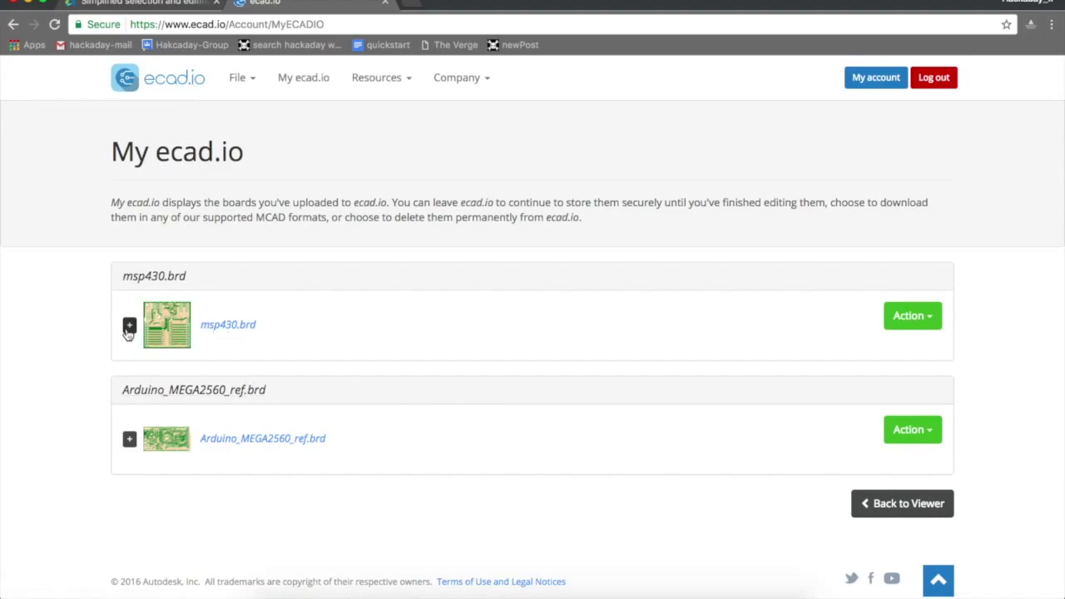
click(921, 327)
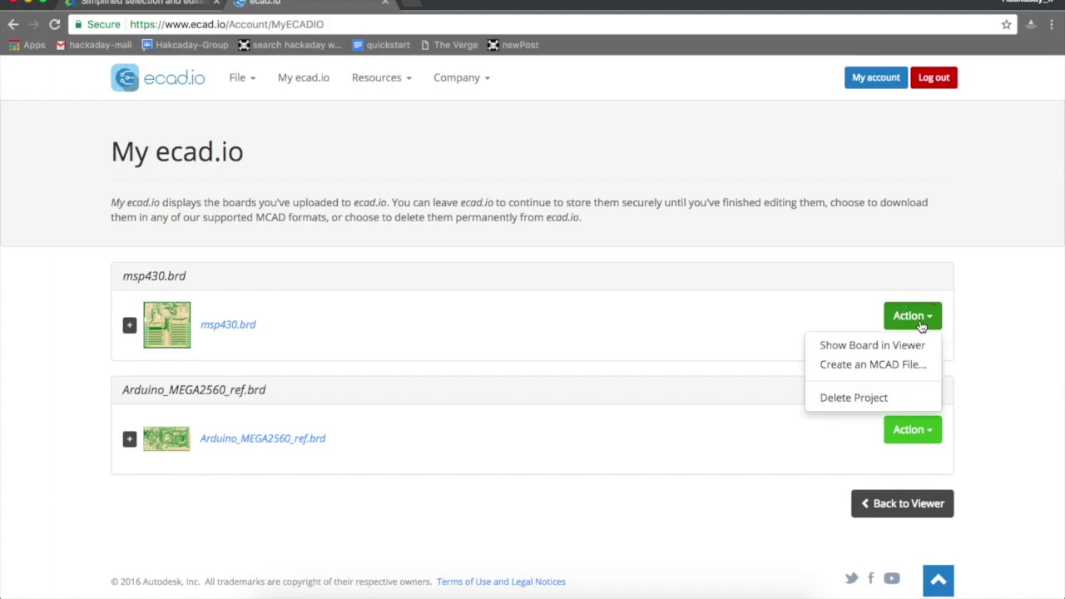
click(897, 366)
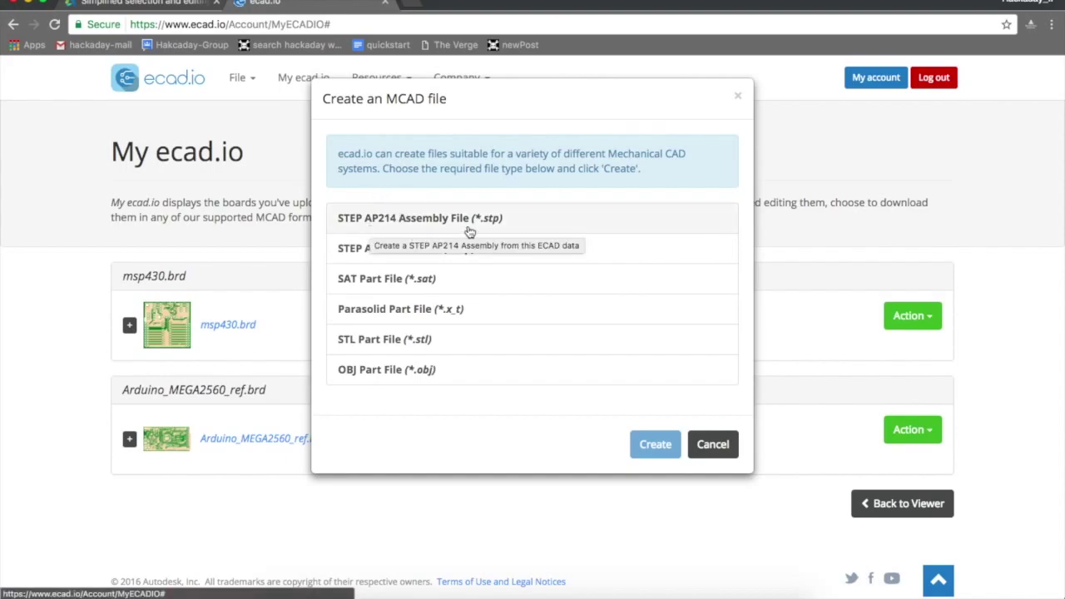
click(385, 225)
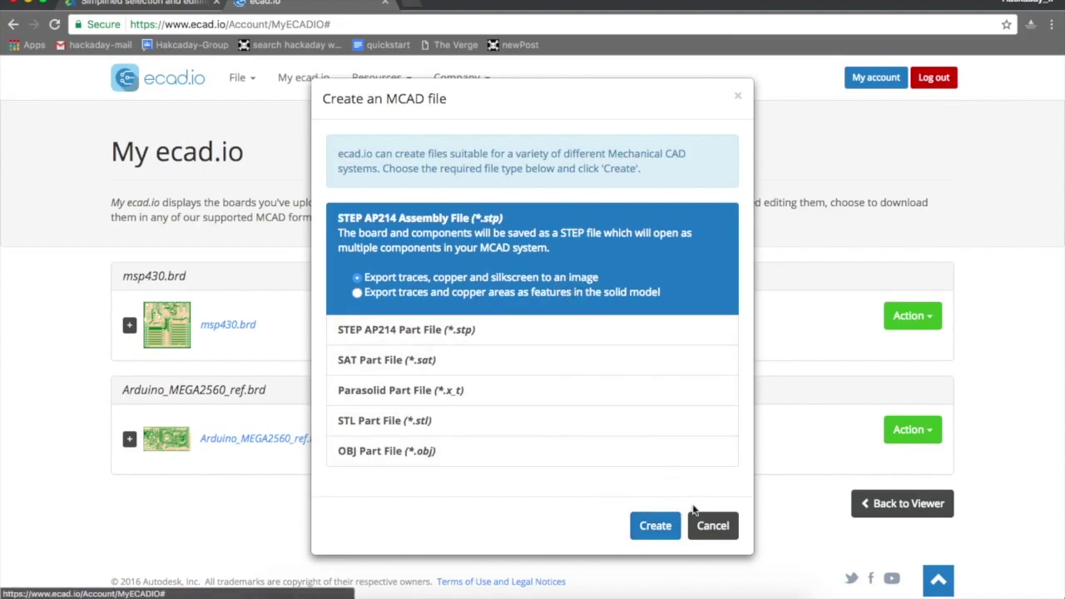
click(706, 532)
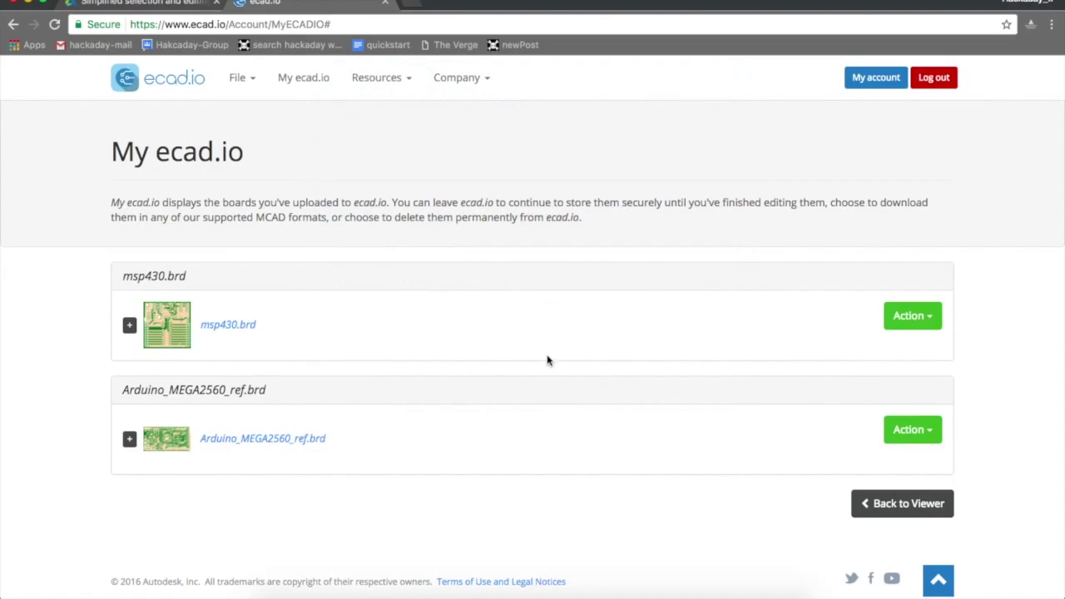
Step: Expand msp430.brd's history and send its STEP AP214 assembly to Fusion 360 via the Action menu
click(129, 324)
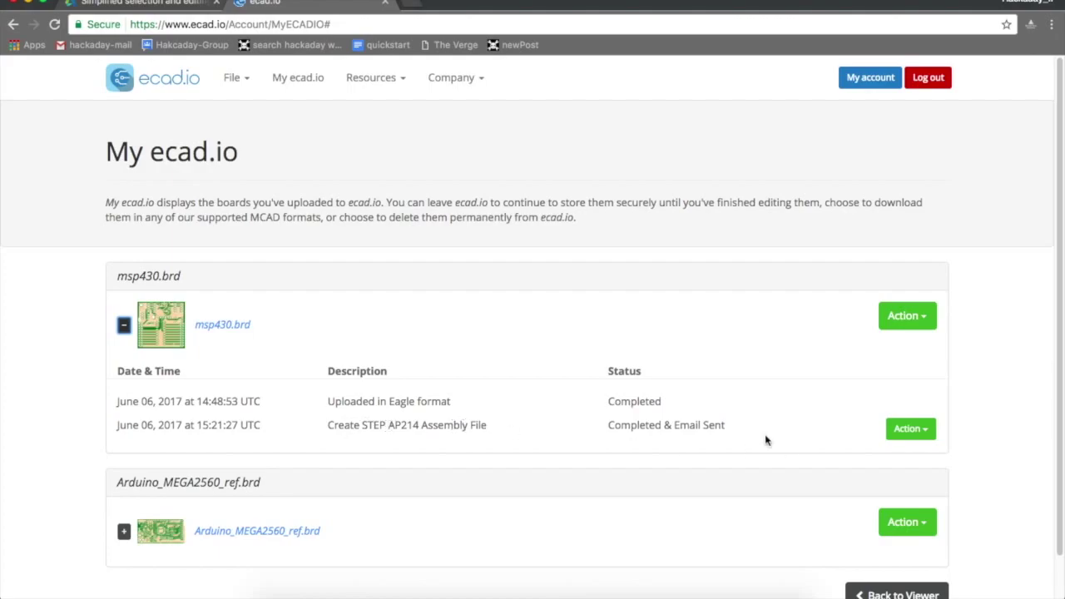
click(905, 431)
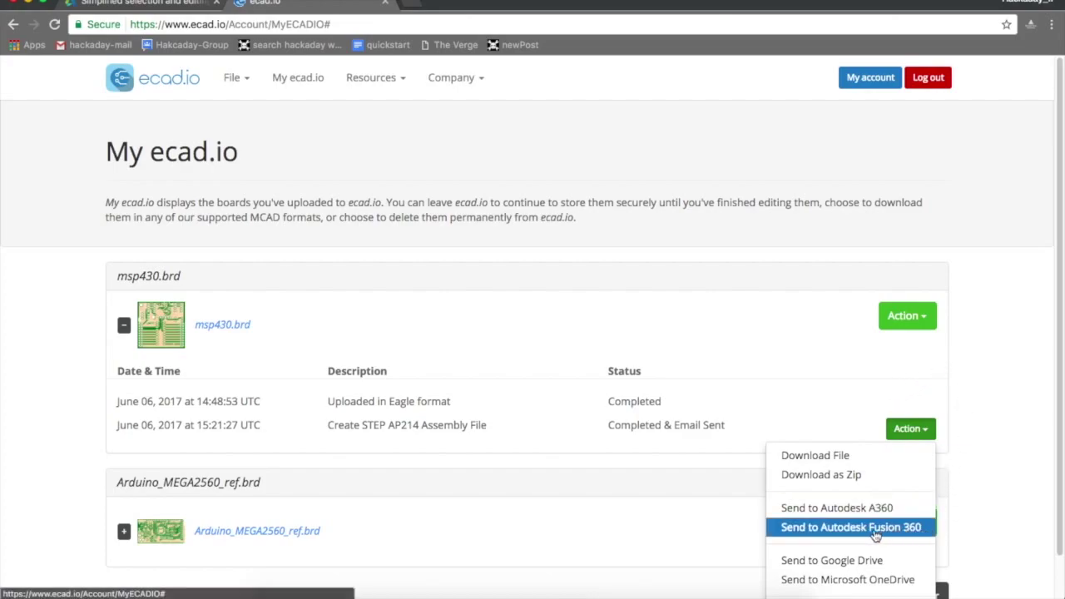
click(830, 530)
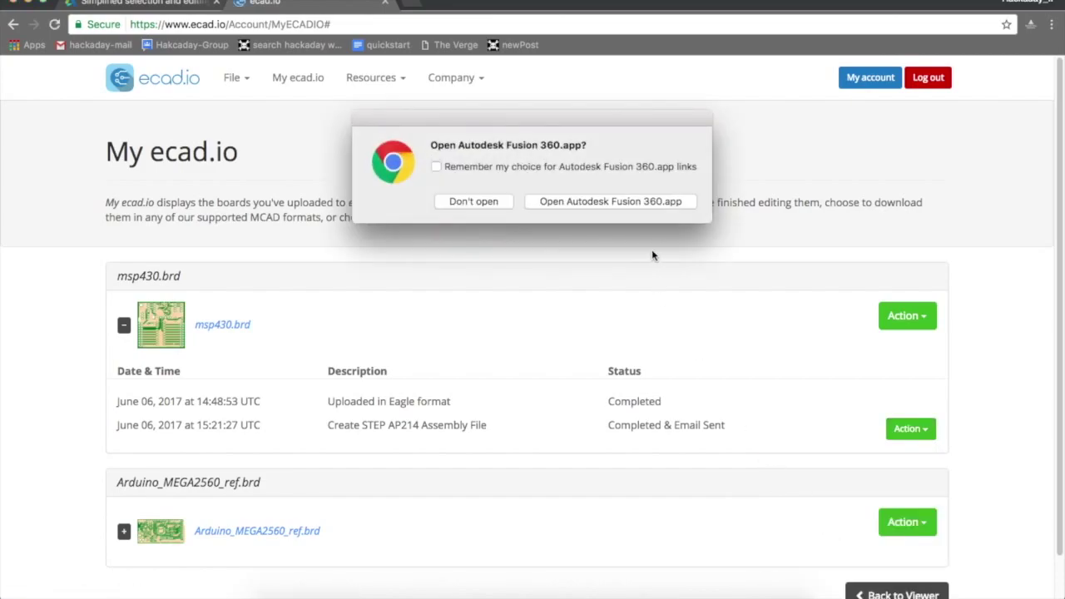
Step: Launch Fusion 360 from Chrome's prompt, then zoom and orbit the imported msp430_14713 board to the front
click(580, 203)
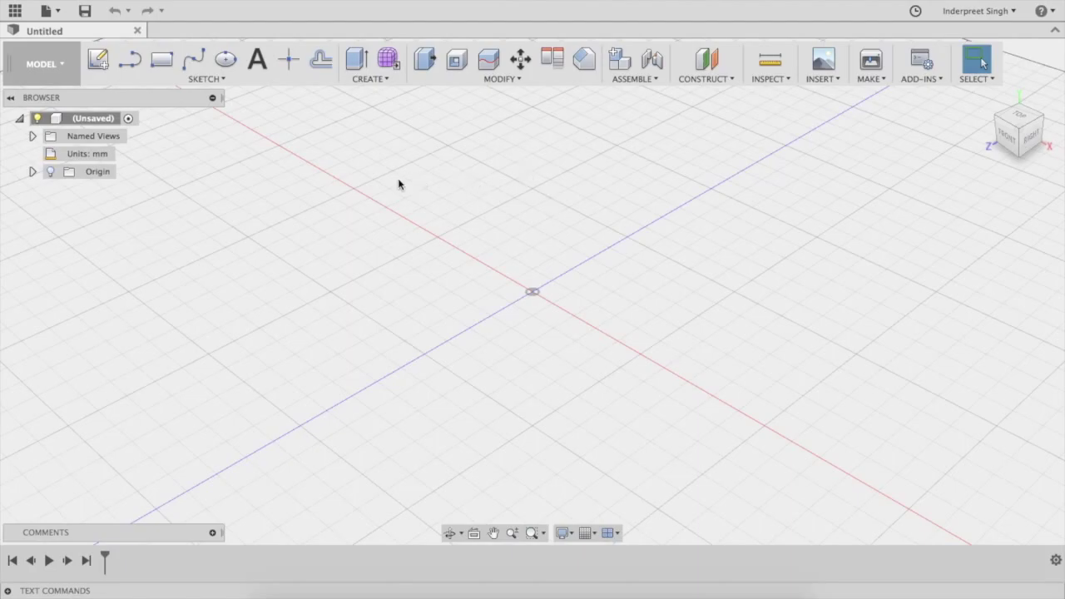
key(ctrl+Left)
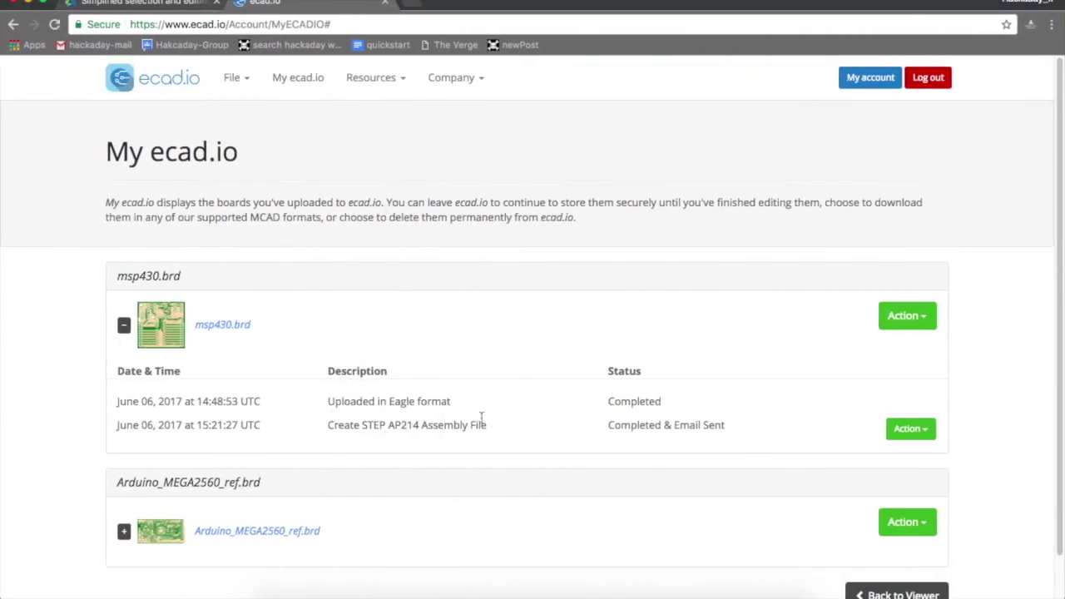
key(ctrl+Right)
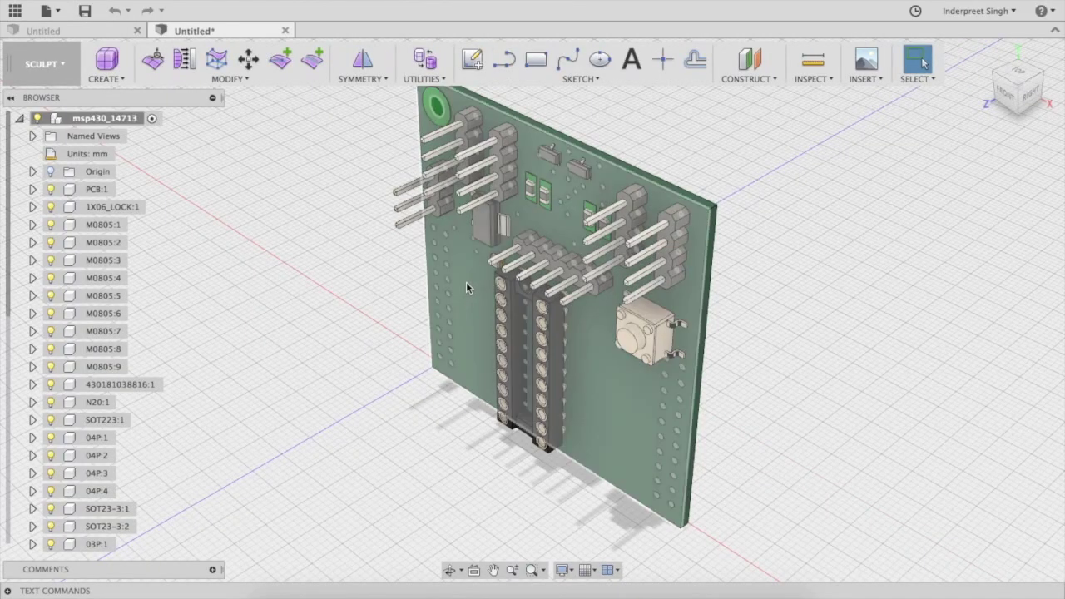
scroll(434, 308, down, 3)
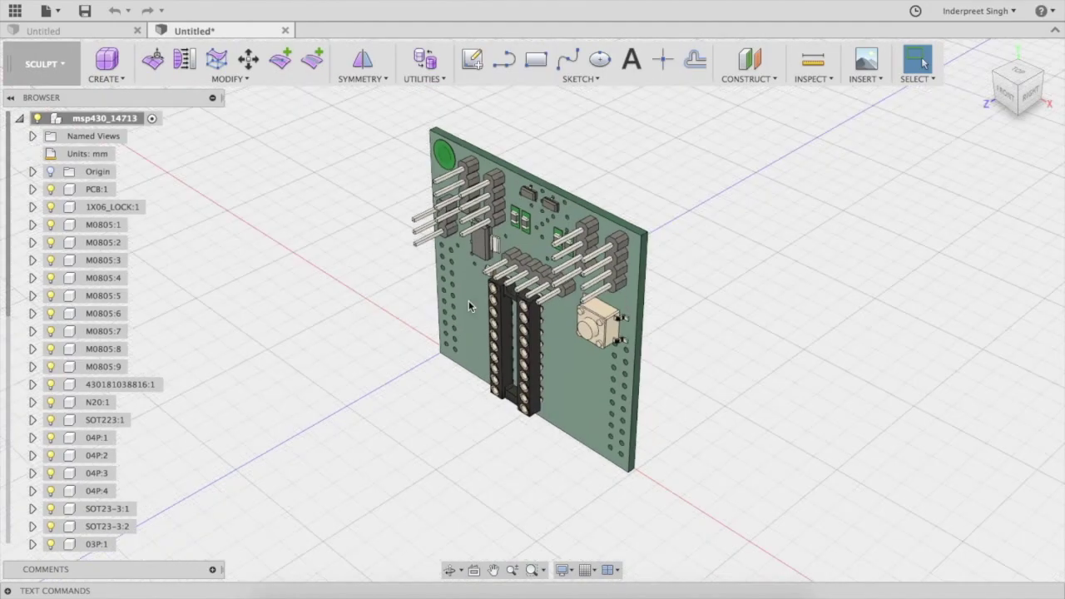
shift+middle_drag(491, 299, 511, 272)
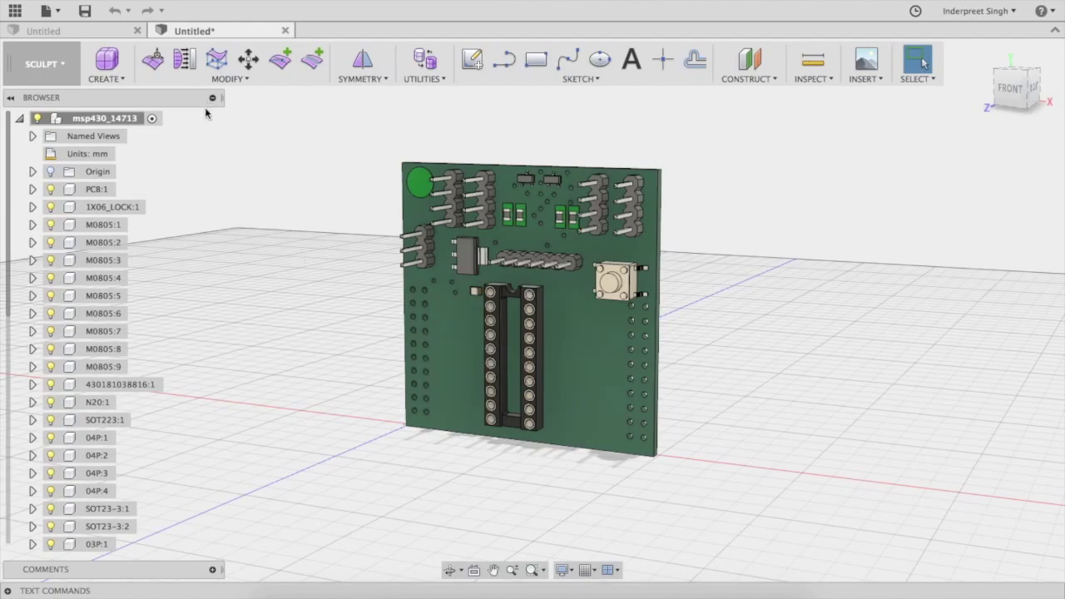
Step: Save the imported board design under the name 'MSP430 Econopad'
click(48, 10)
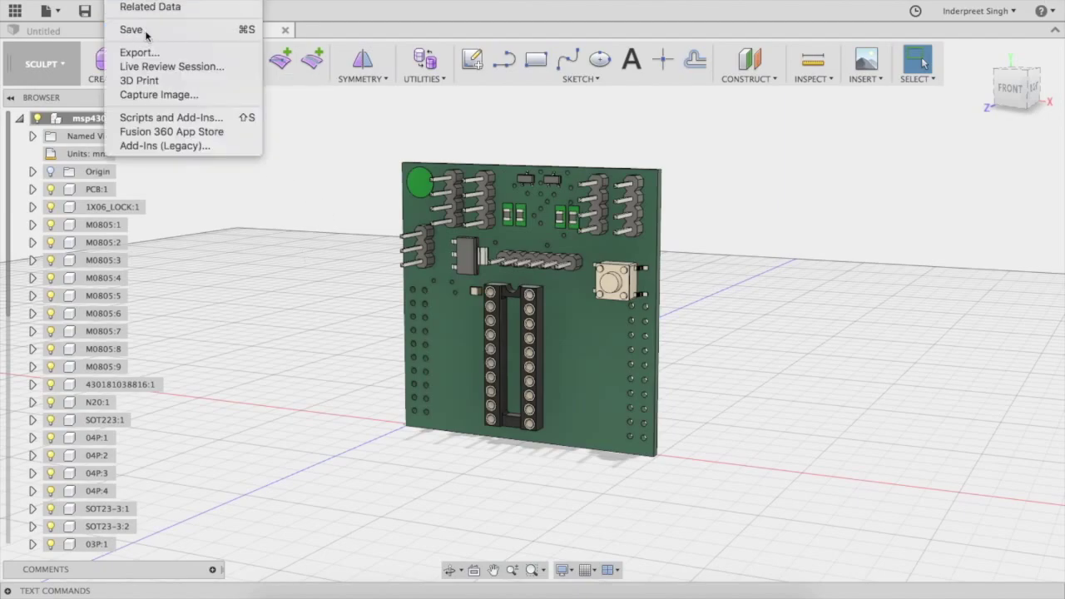
click(145, 30)
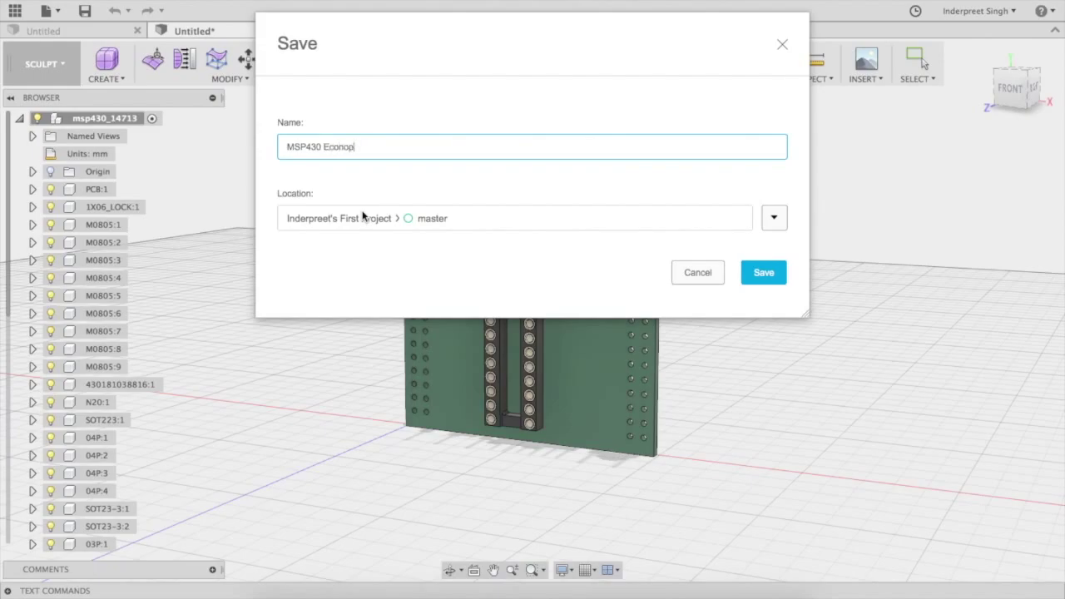
key(Return)
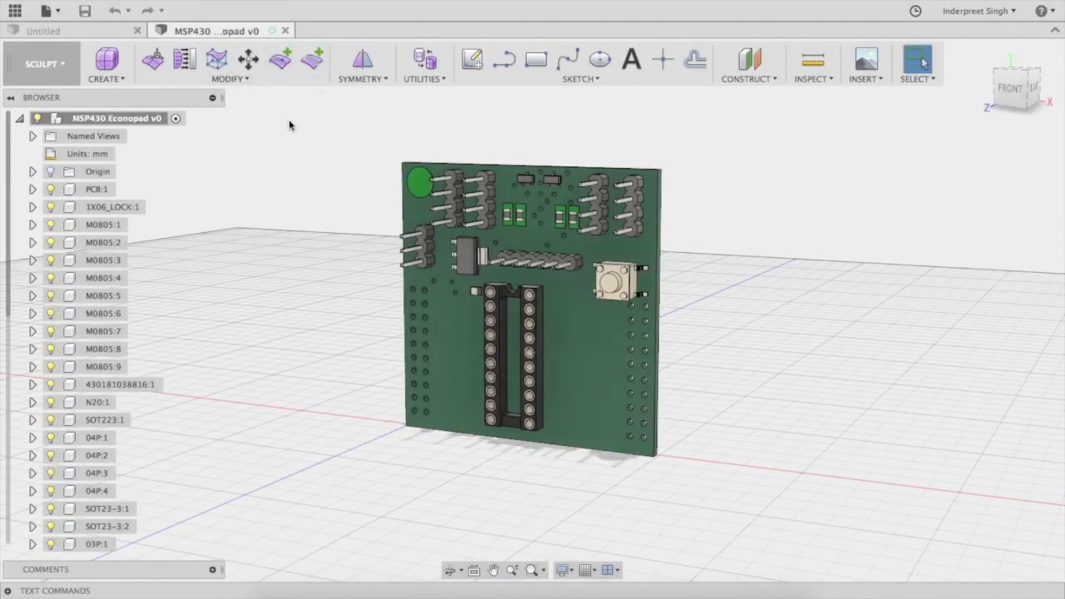
Step: Close the MSP430 Econopad tab and try inserting that design from the Data Panel
click(286, 32)
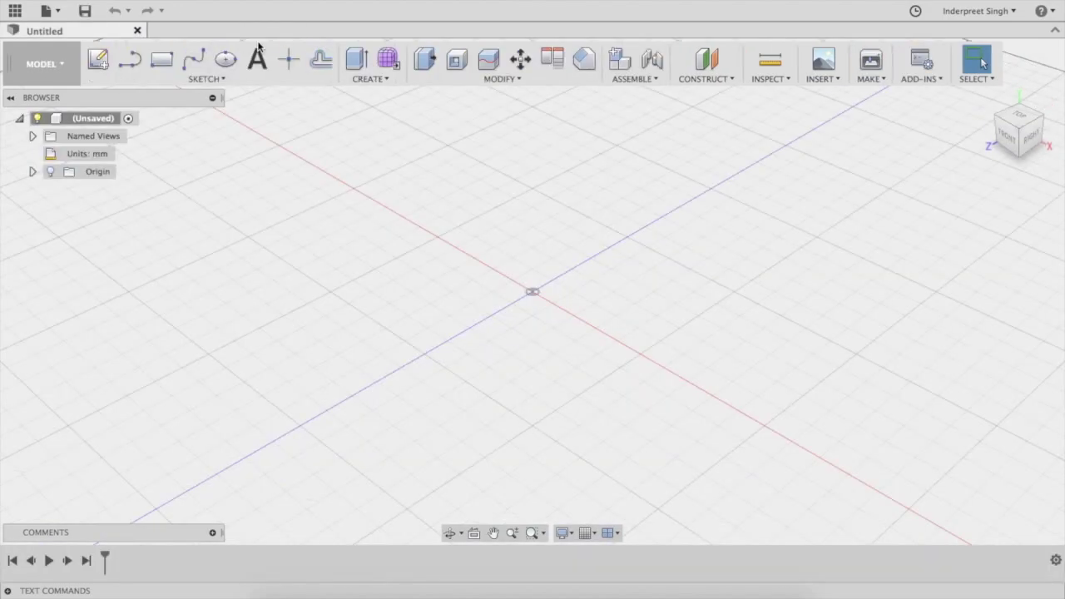
click(15, 11)
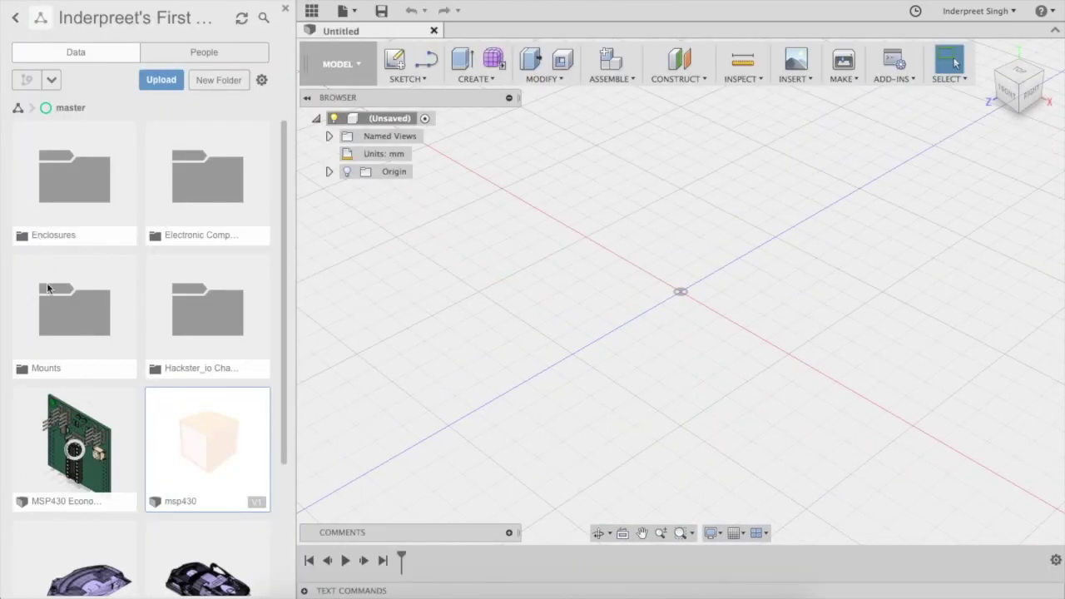
click(87, 442)
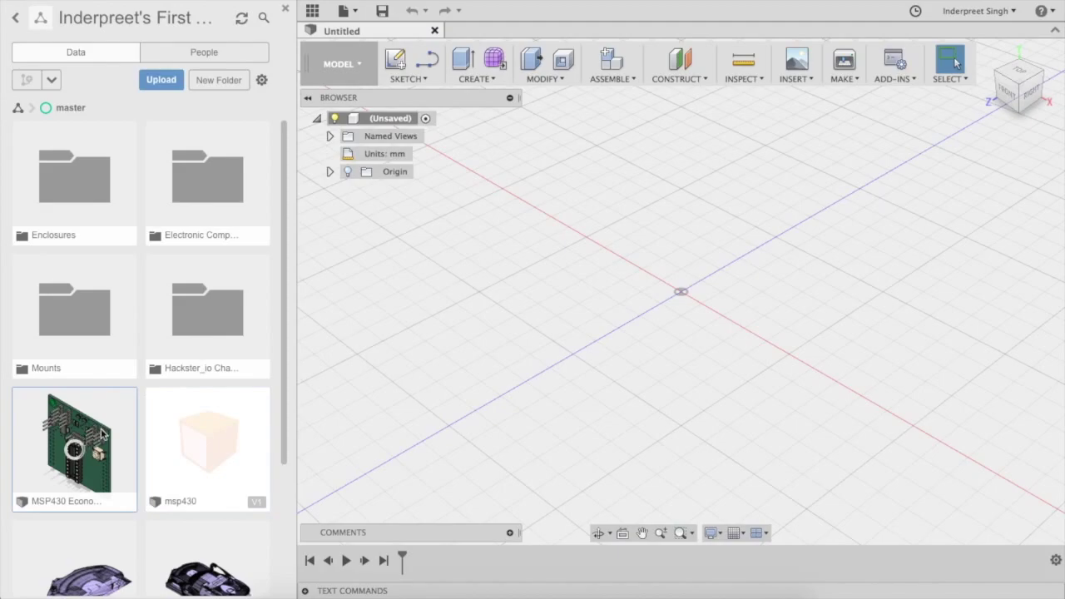
scroll(107, 377, down, 3)
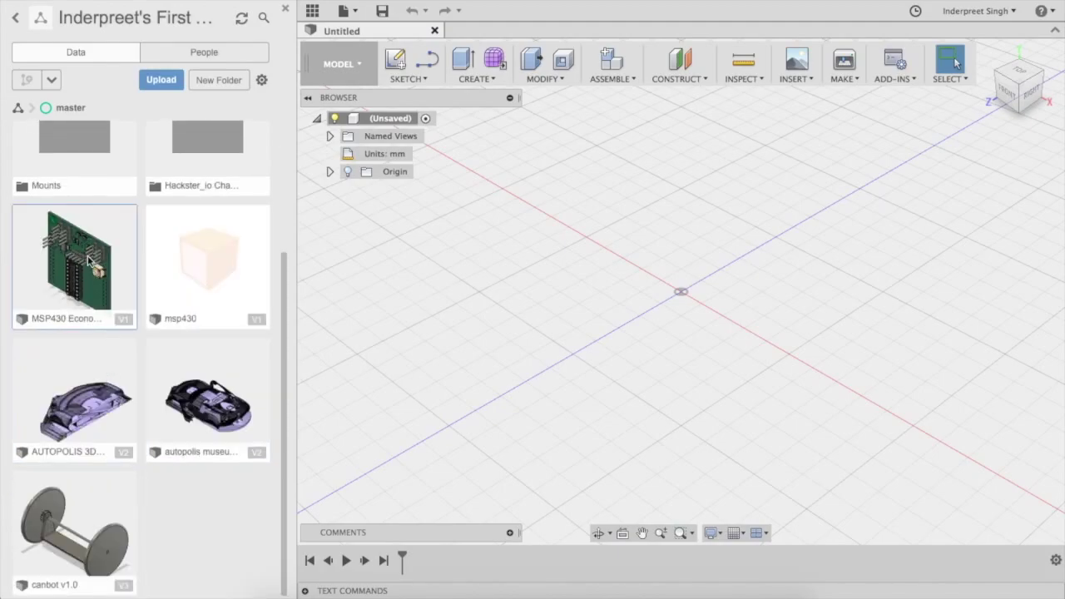
right_click(96, 260)
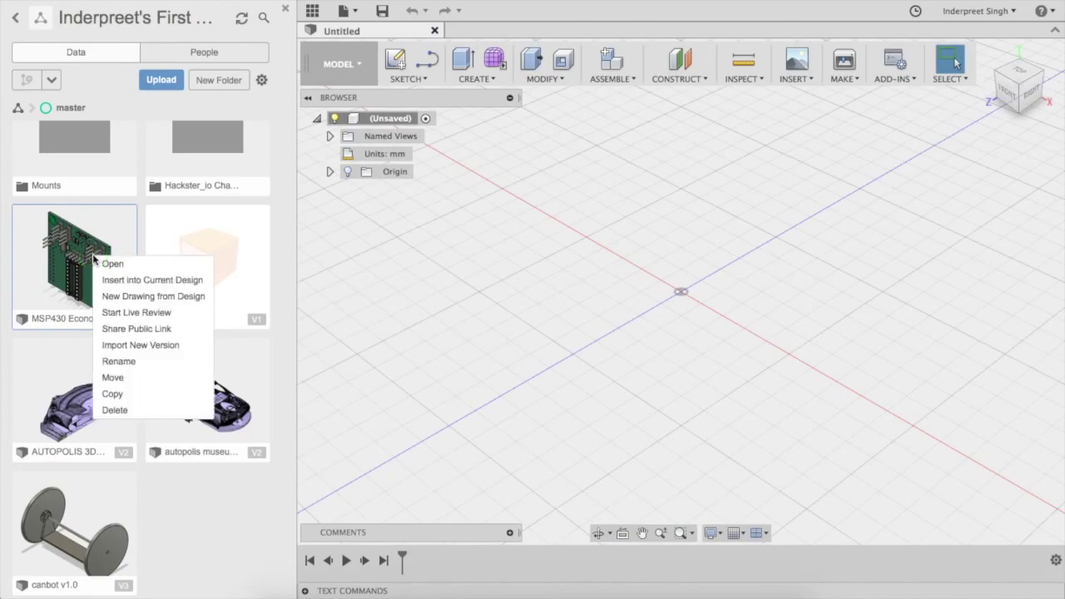
click(138, 281)
click(286, 9)
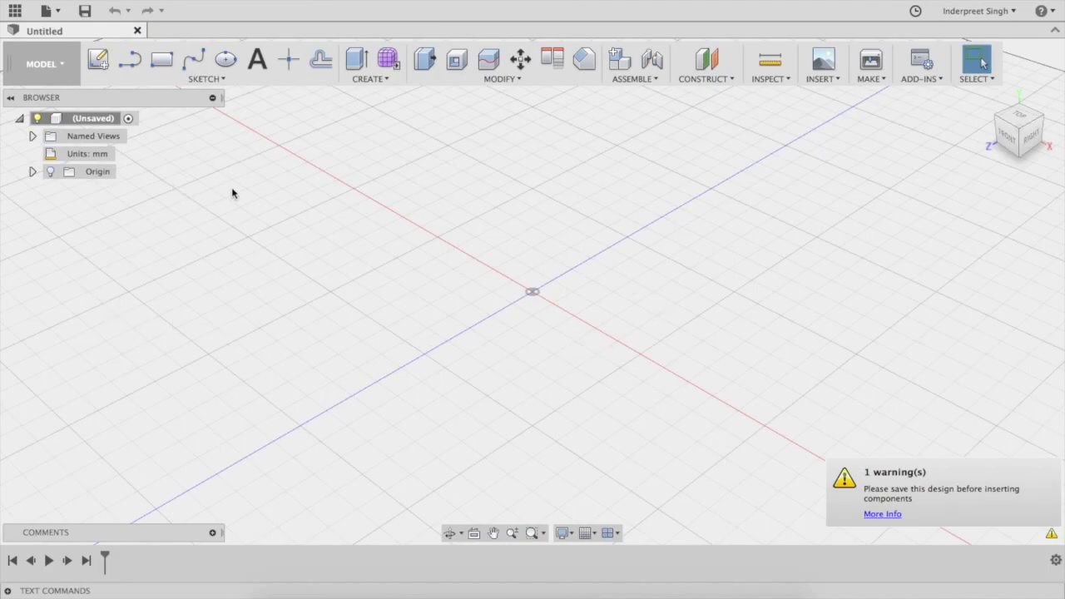
Step: Save the new empty design as 'Econopad Enclosure' in the Enclosures folder
key(super+s)
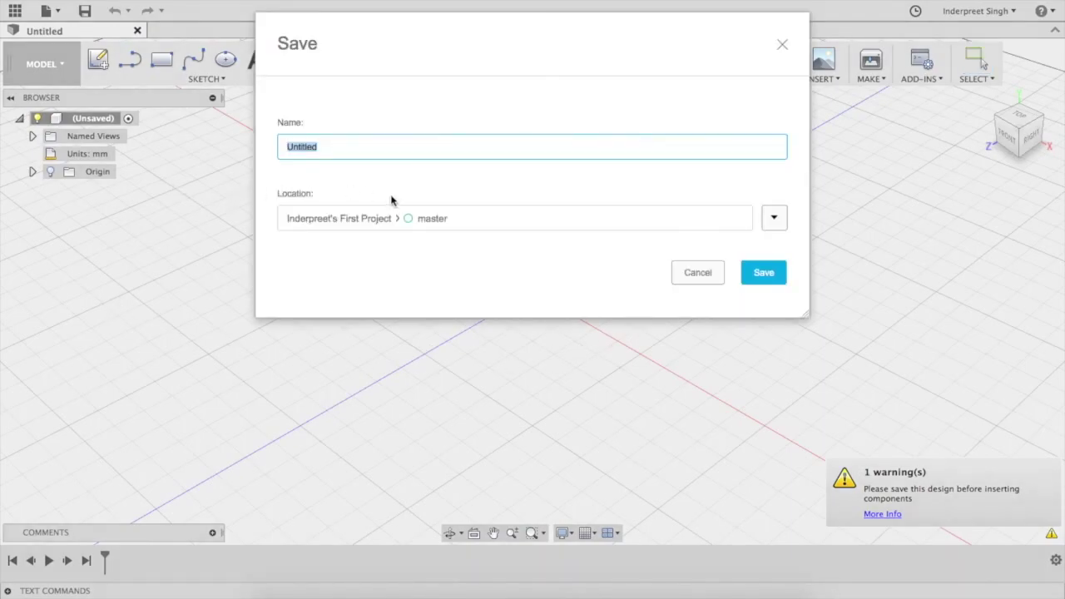
text(Edonopad Enclosure)
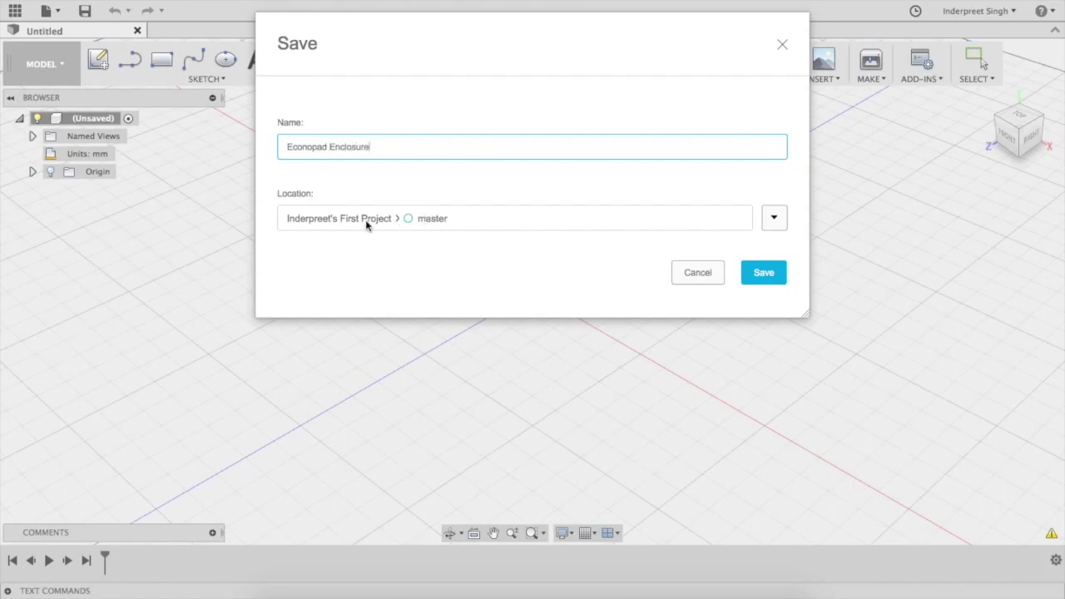
click(772, 223)
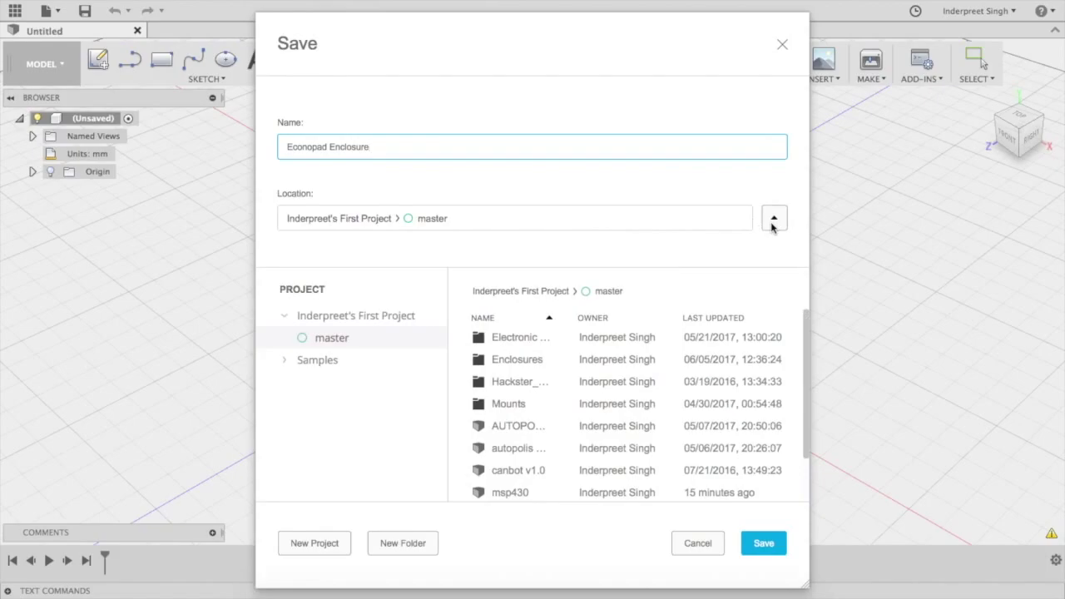
double_click(516, 361)
click(745, 536)
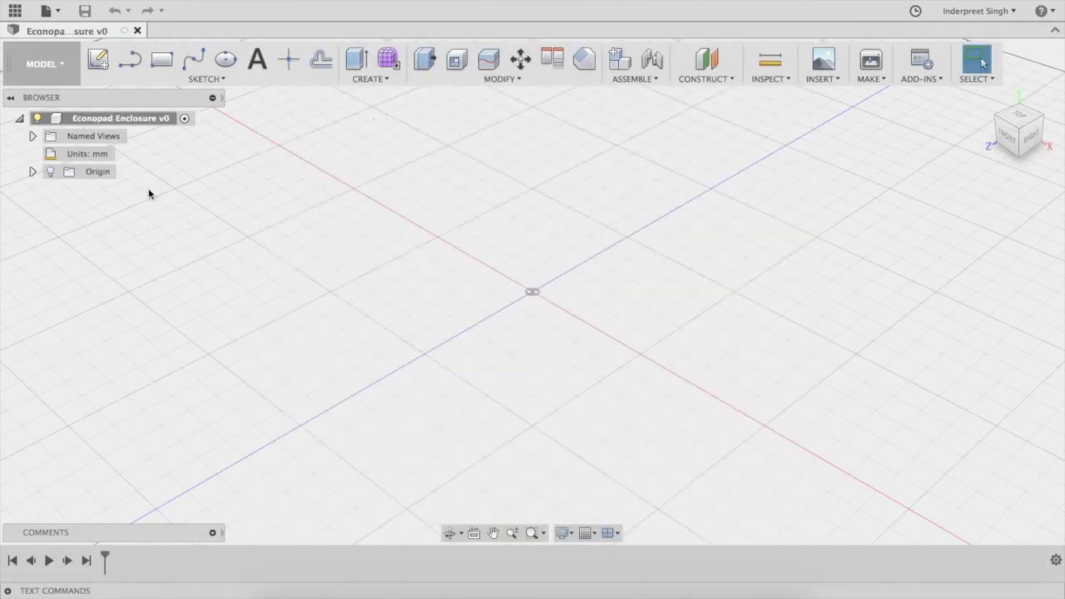
click(15, 10)
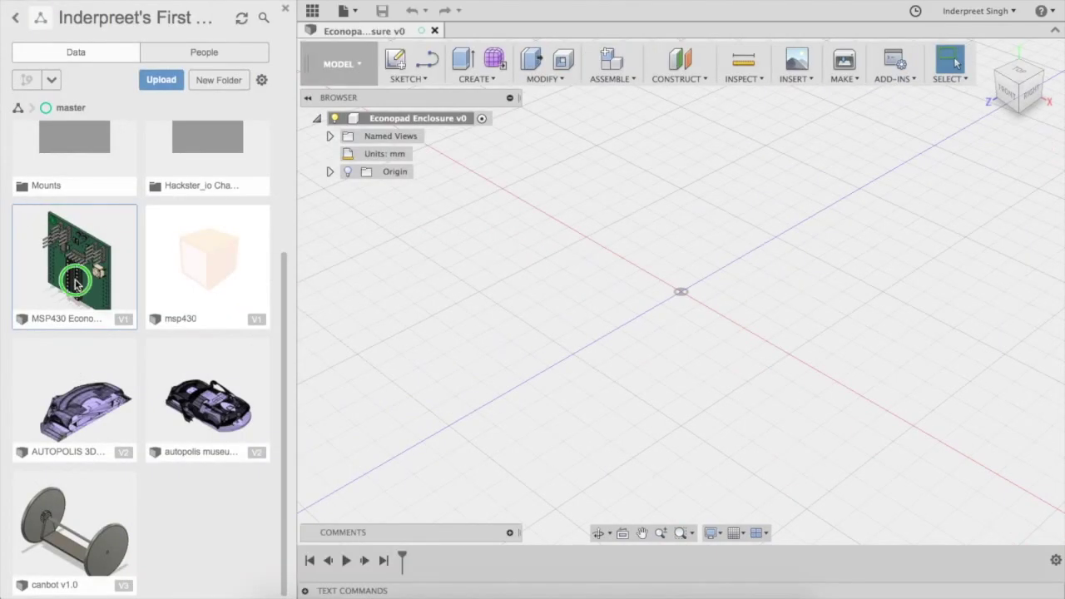
Step: Insert MSP430 Econopad into the enclosure design and rotate it -90° about X
right_click(76, 284)
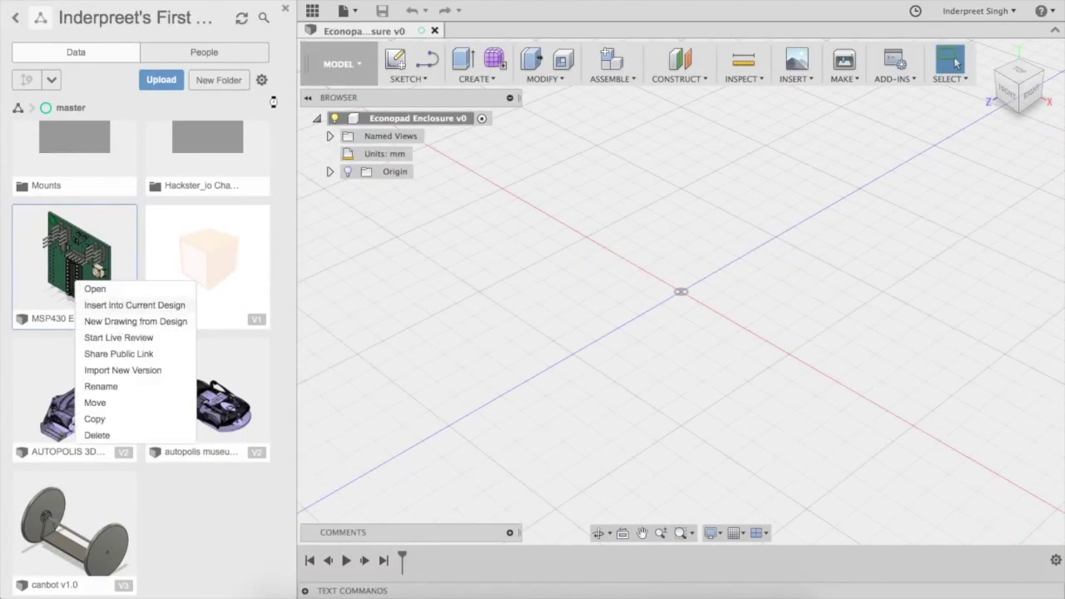
click(285, 11)
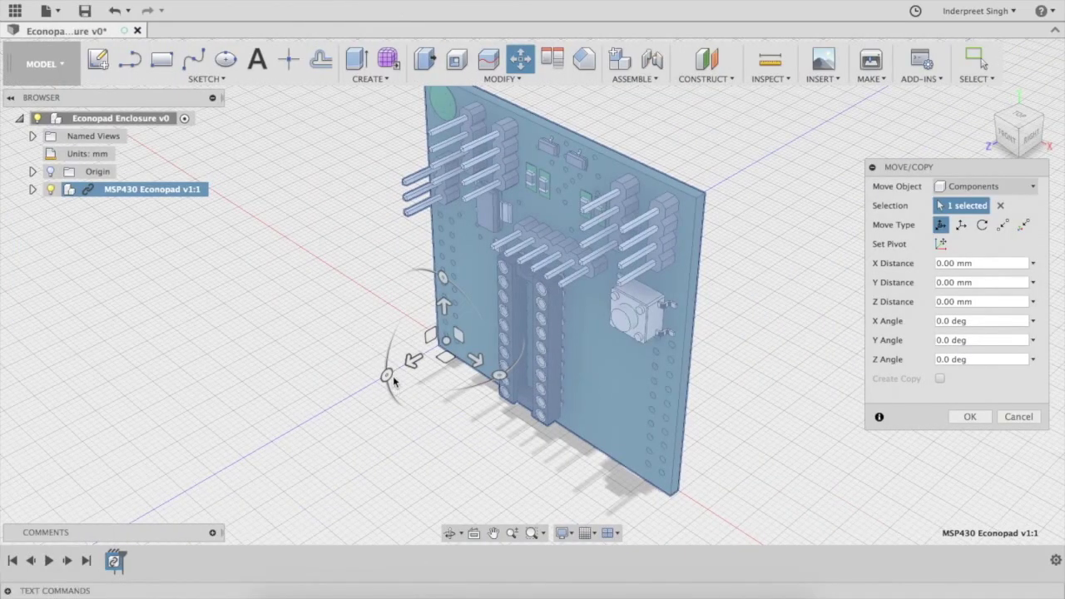
drag(385, 369, 436, 256)
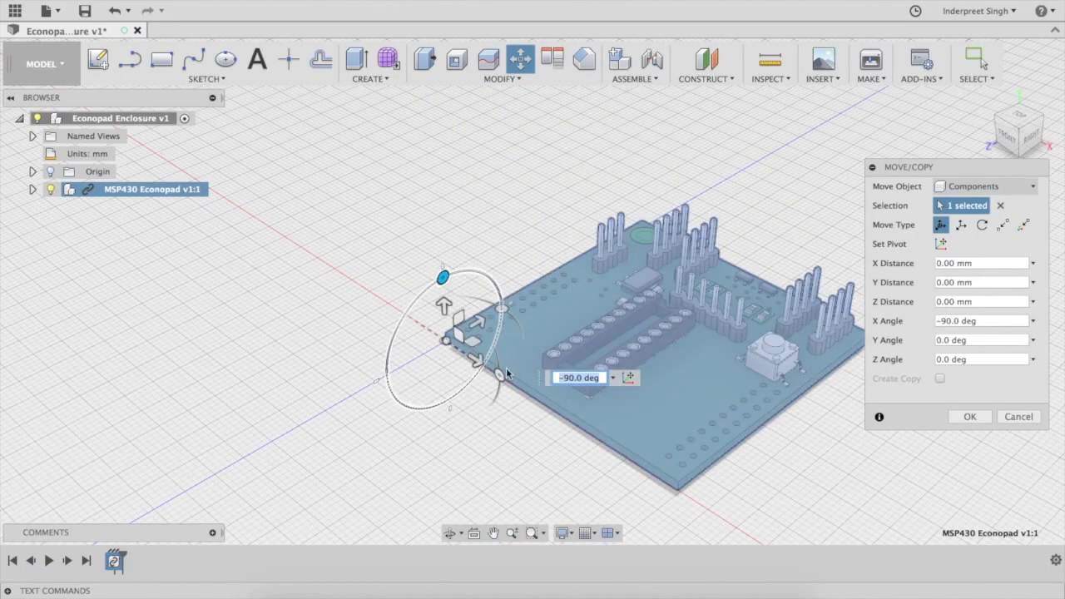
click(965, 417)
Step: Orbit and zoom to inspect the flat board from the front and edge-on
shift+middle_drag(541, 410, 627, 379)
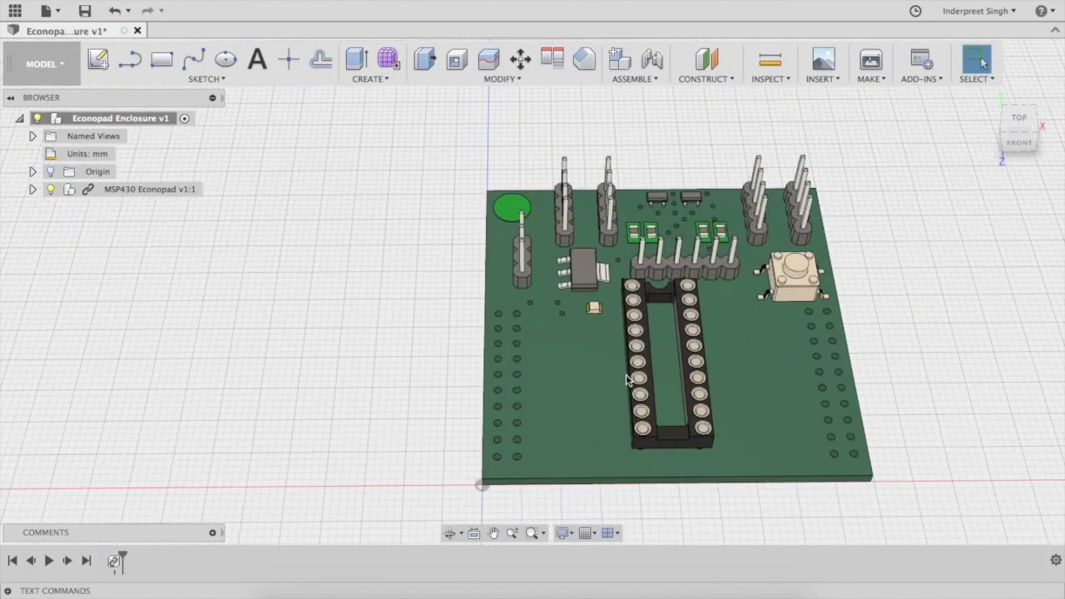
scroll(516, 373, down, 1)
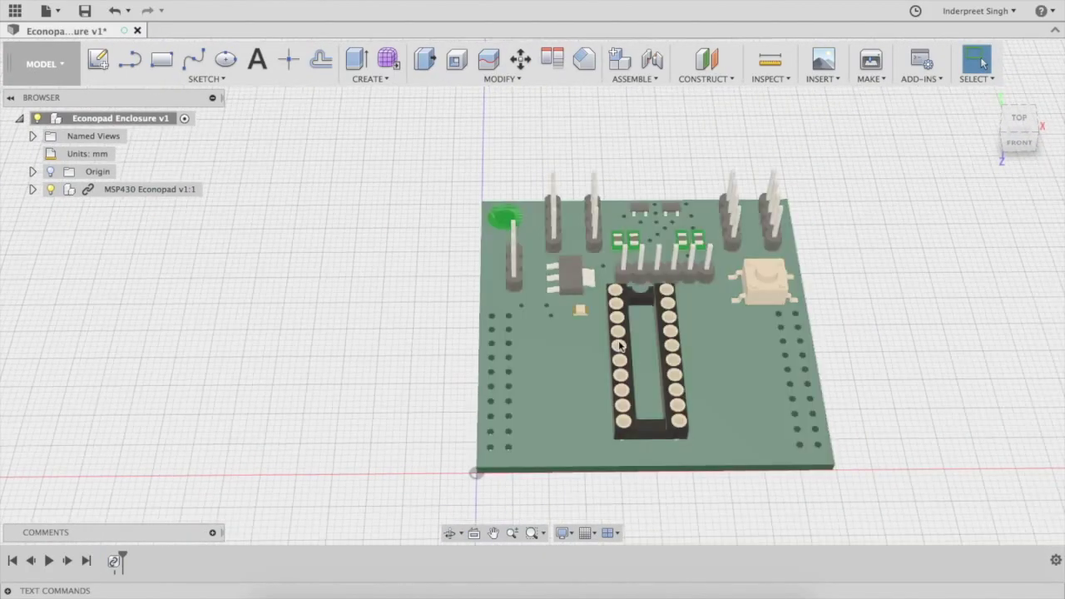
scroll(791, 335, up, 3)
shift+middle_drag(890, 404, 877, 358)
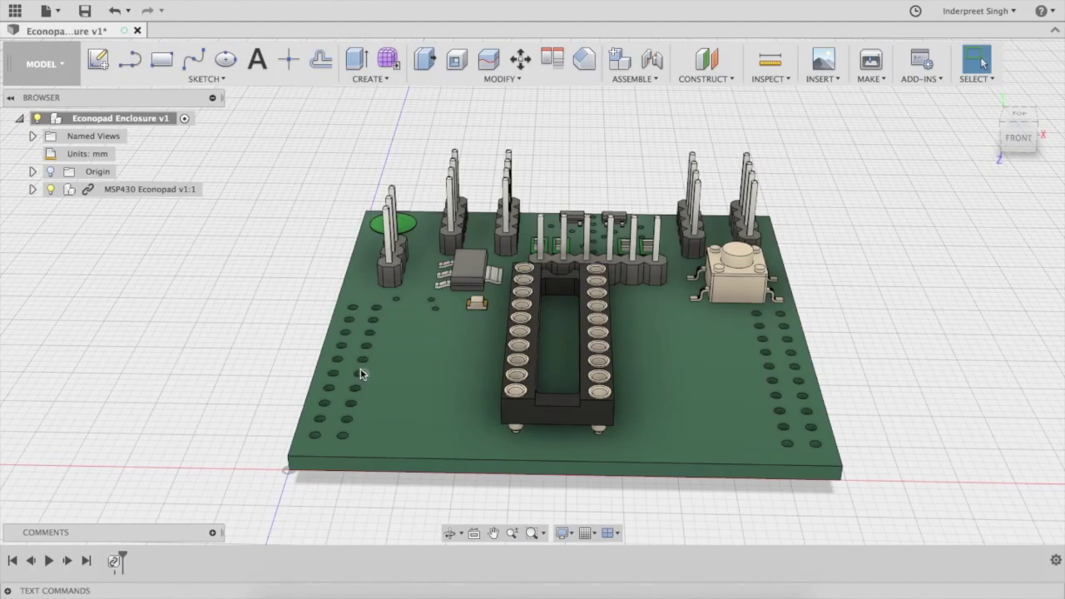
shift+middle_drag(353, 369, 334, 390)
scroll(334, 390, up, 2)
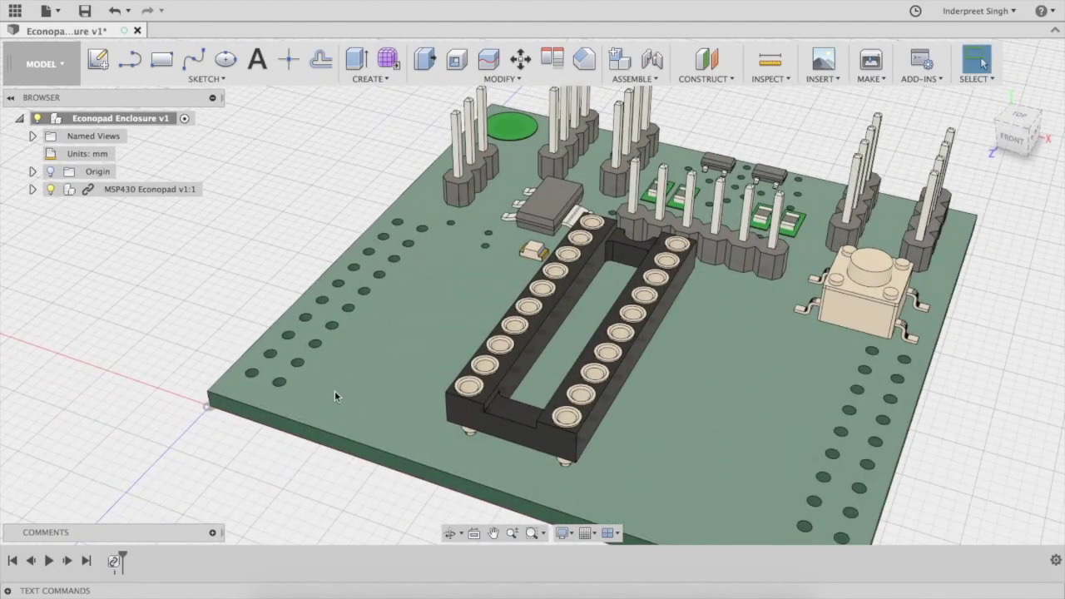
scroll(334, 390, down, 4)
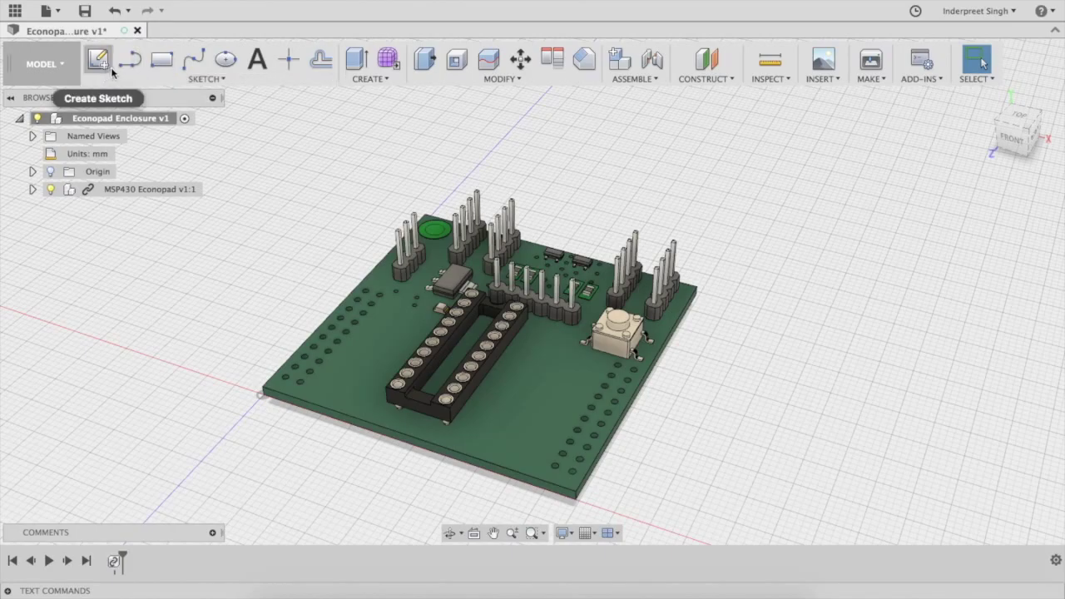
Step: Create a new sketch on the horizontal ground plane
click(100, 66)
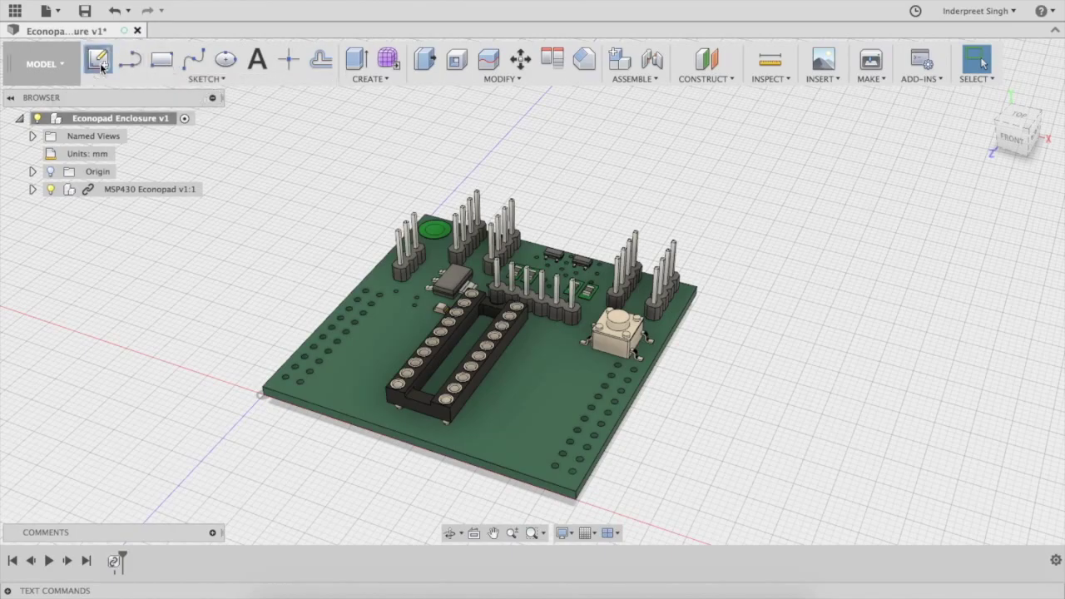
click(293, 432)
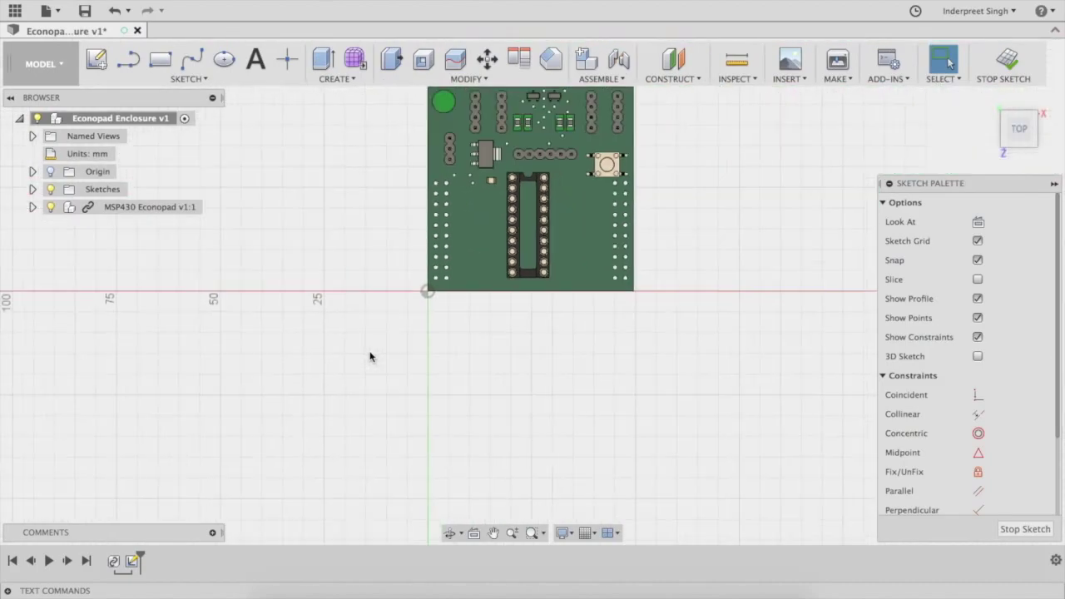
scroll(371, 356, down, 2)
scroll(535, 105, down, 2)
scroll(549, 108, up, 5)
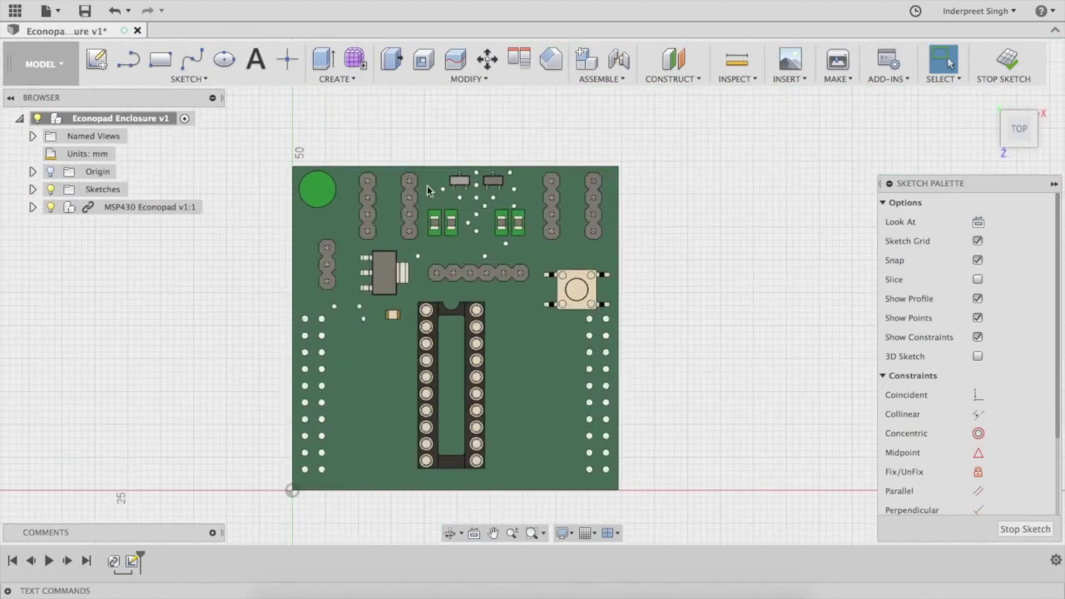
Step: Project the board's outline into the sketch and hide the MSP430 Econopad component
click(204, 80)
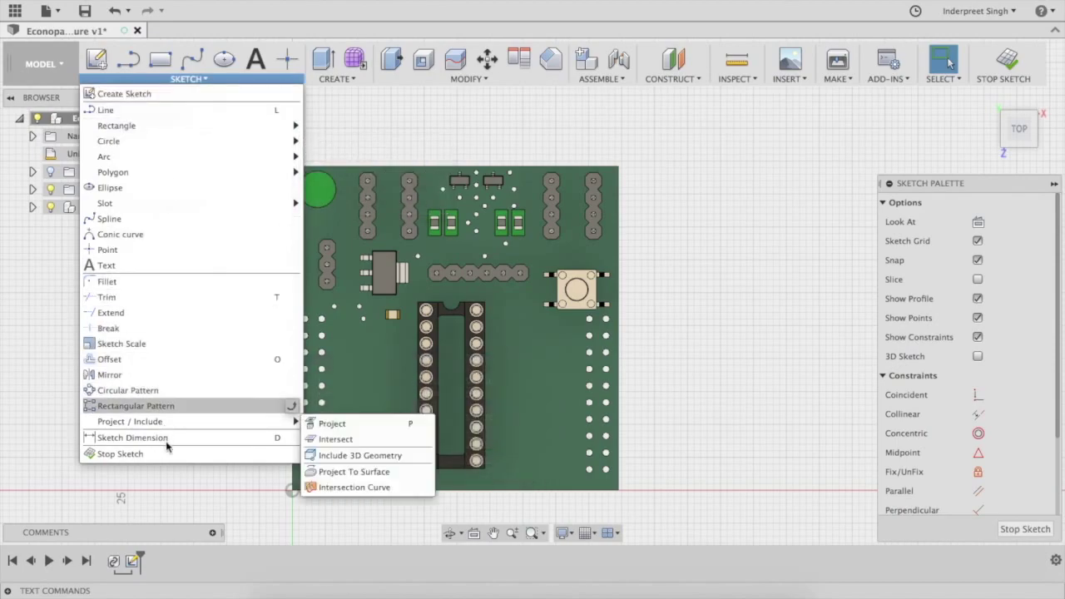
click(331, 424)
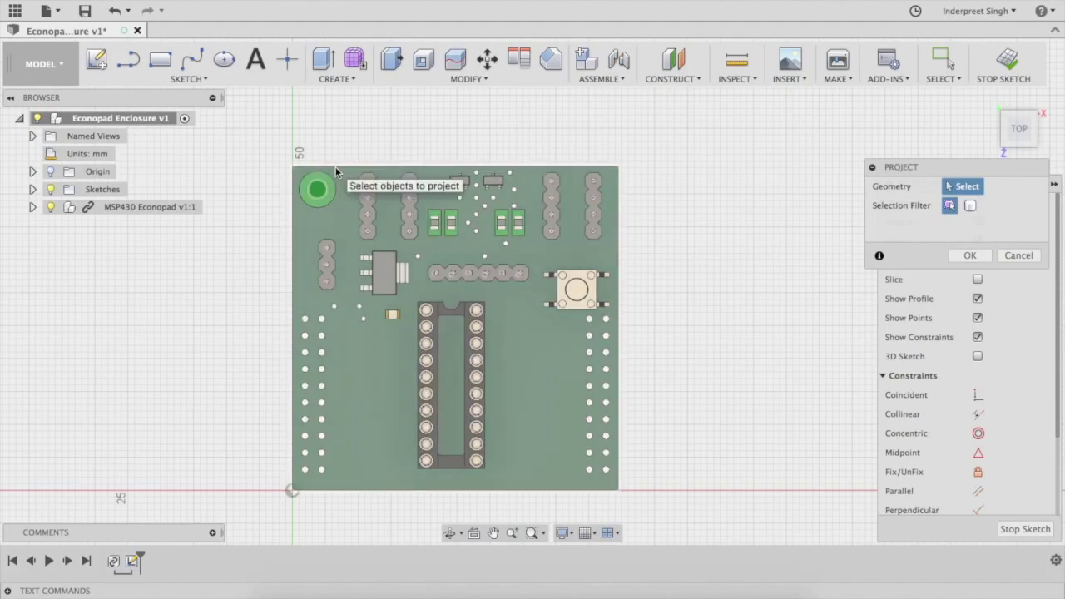
click(407, 302)
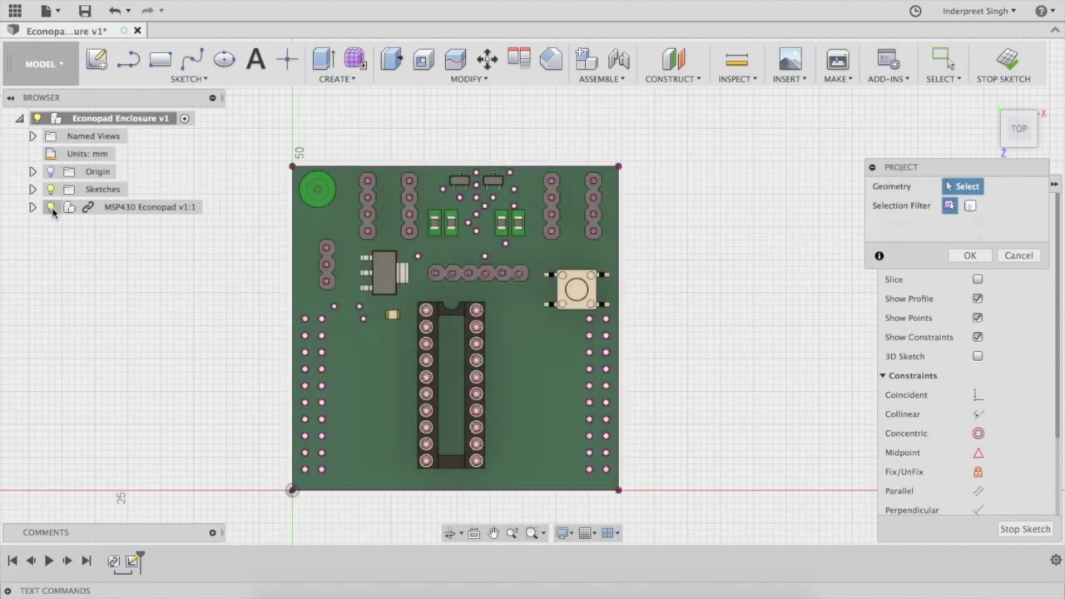
click(51, 208)
mouse_move(230, 299)
shift+middle_down()
mouse_move(246, 185)
mouse_move(209, 209)
mouse_move(209, 238)
shift+middle_up()
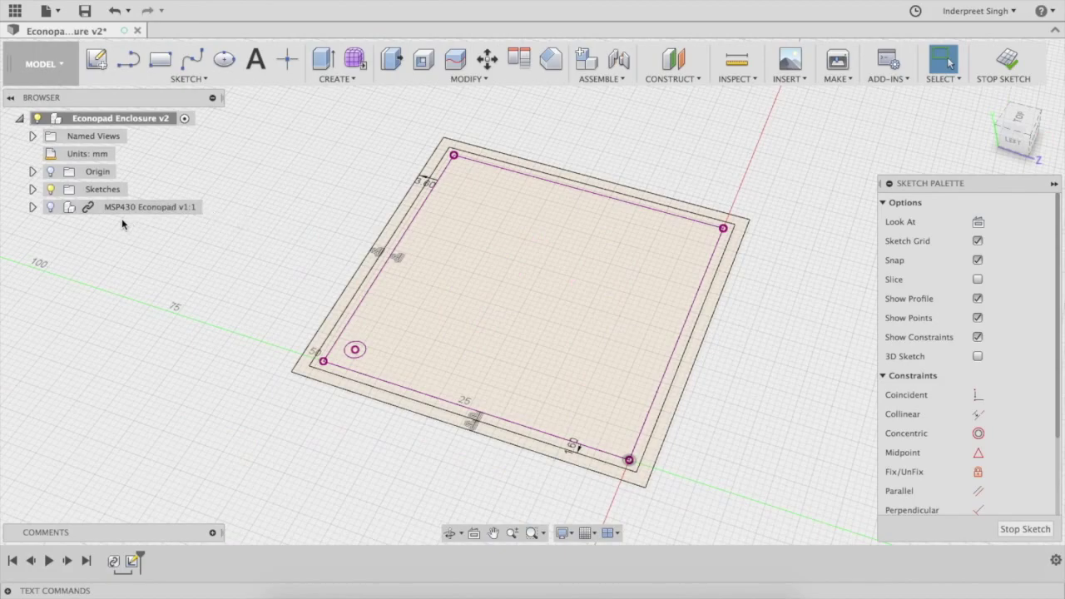
click(51, 207)
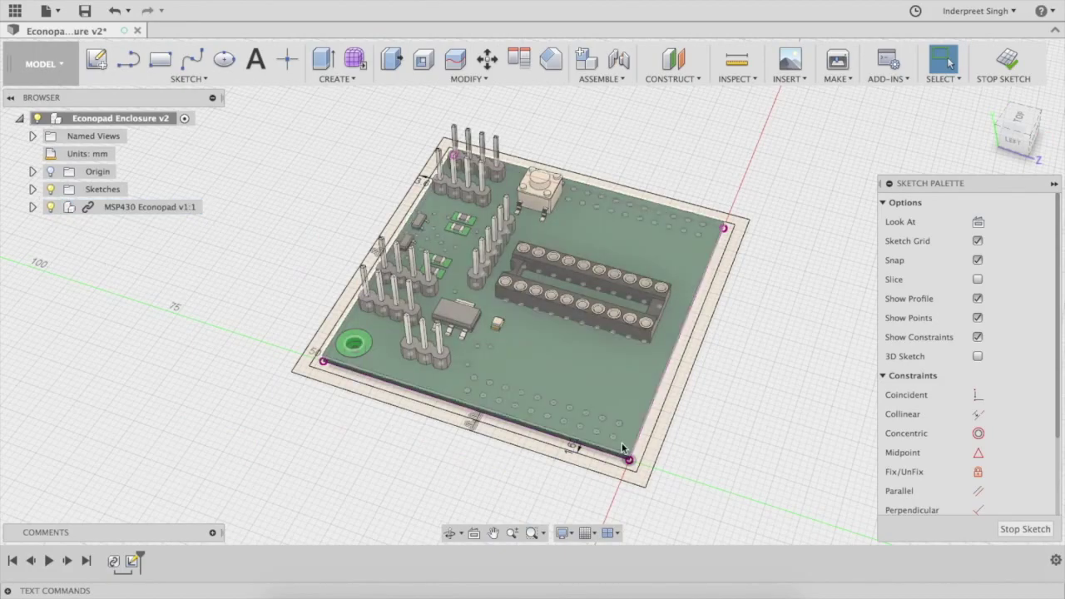
click(51, 207)
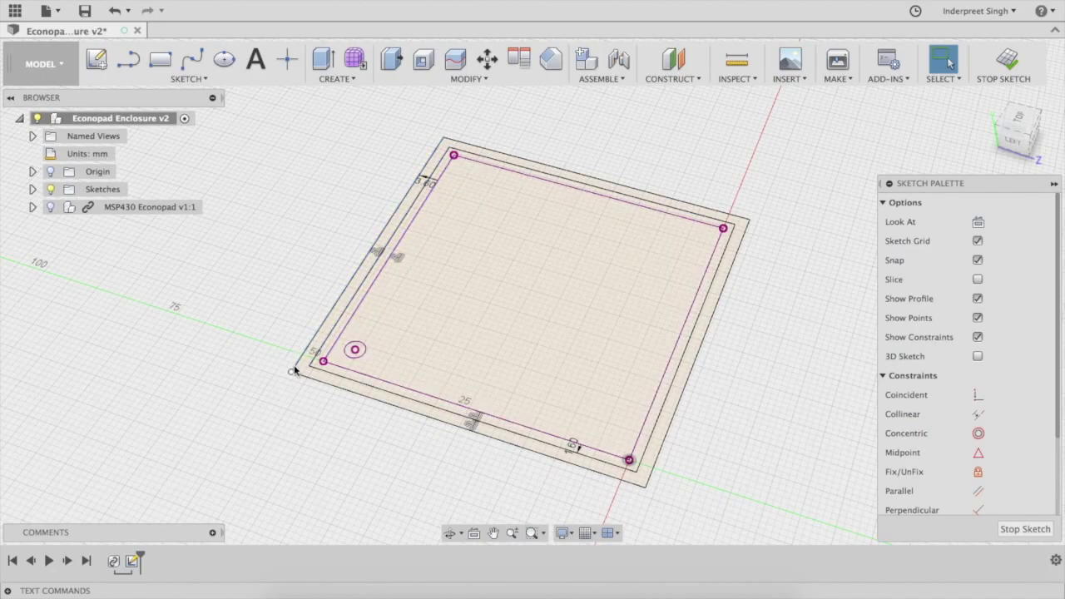
mouse_move(340, 417)
shift+middle_down()
mouse_move(388, 275)
mouse_move(361, 357)
mouse_move(390, 305)
shift+middle_up()
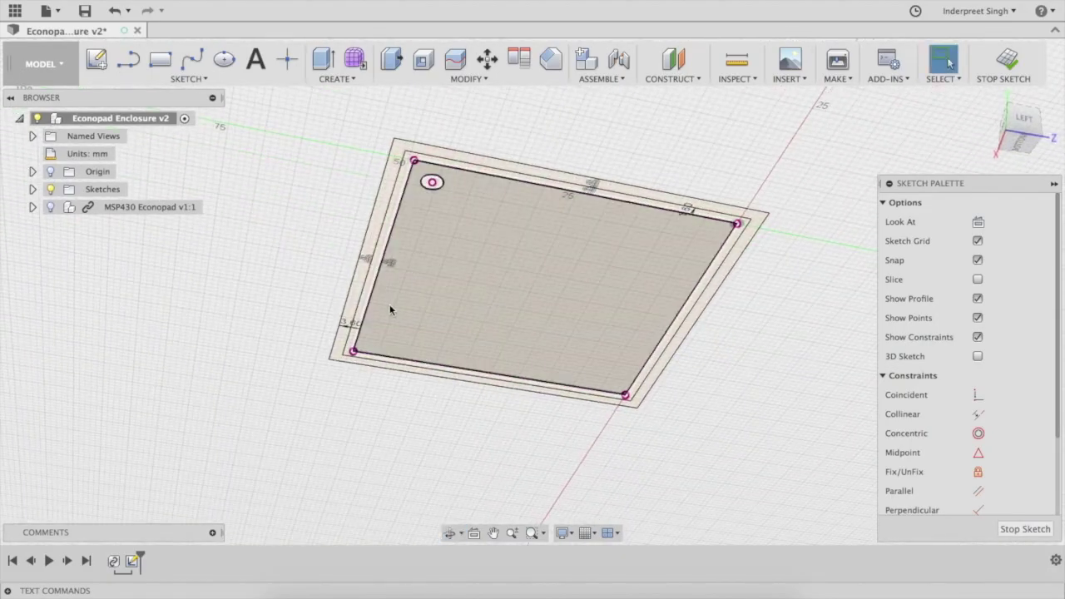
Step: Extrude all four sketch profiles 1.6 mm downward into a base plate body
key(e)
mouse_move(800, 152)
mouse_down()
mouse_move(430, 441)
mouse_move(278, 427)
mouse_up()
shift+middle_drag(620, 316, 617, 369)
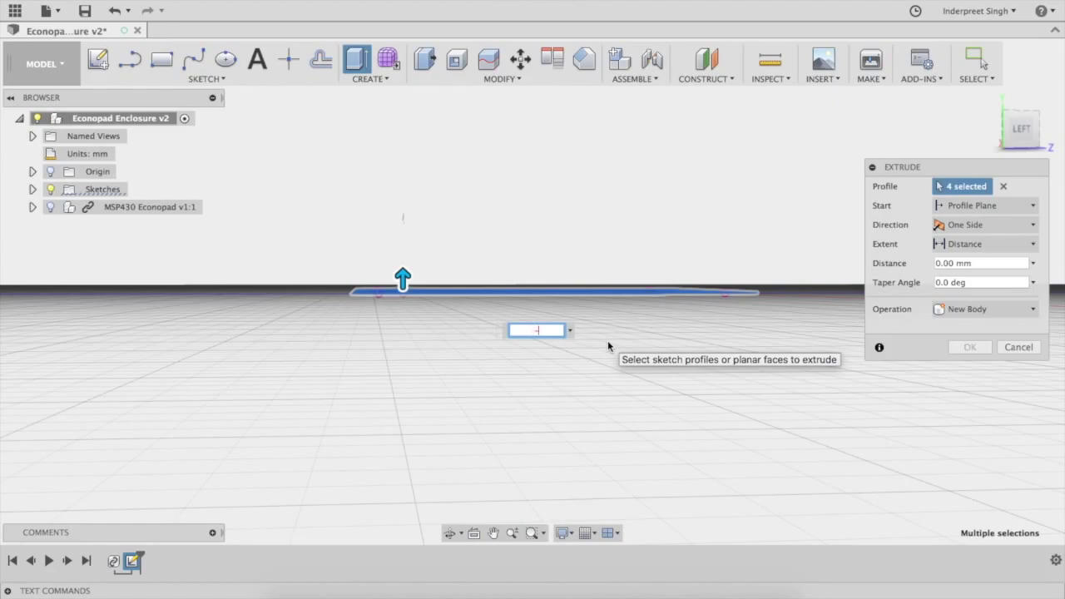
text(1.6mm)
key(Return)
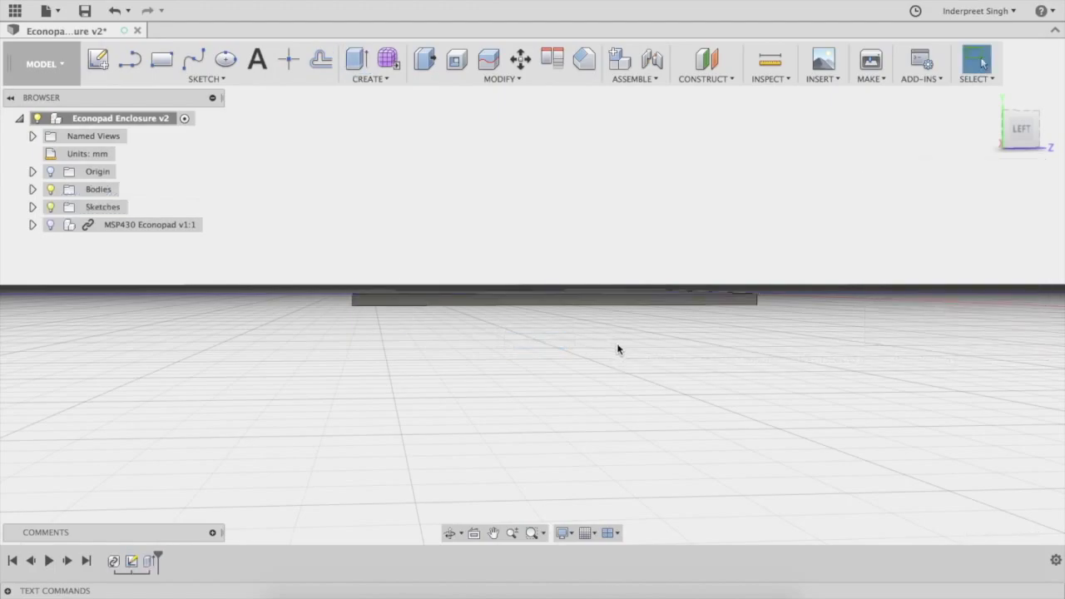
shift+middle_drag(727, 336, 233, 259)
click(33, 206)
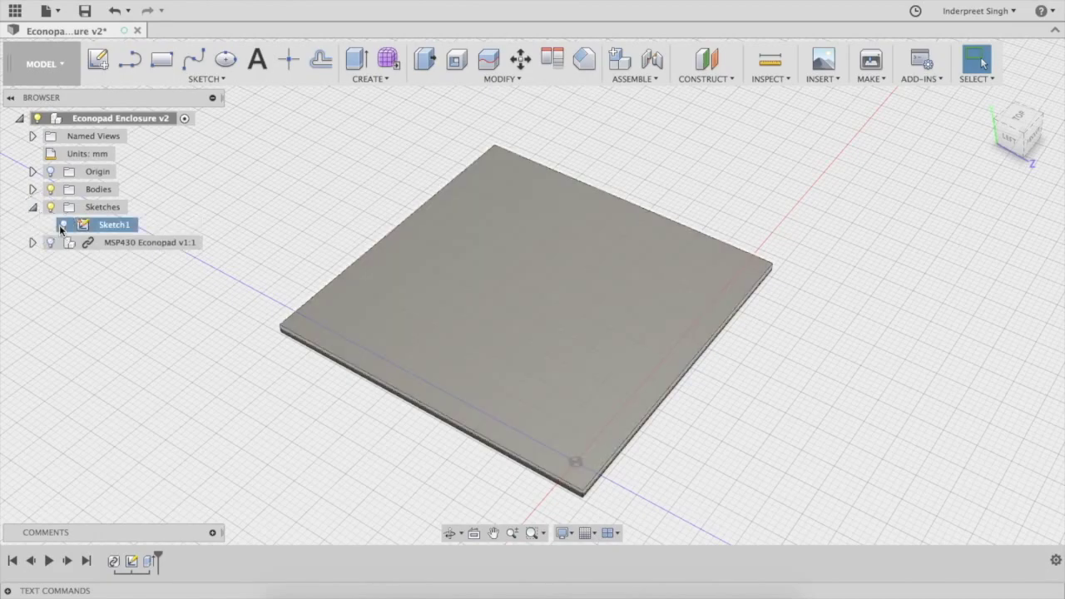
Step: Show Sketch1 and start extruding the plate's outer rim profile upward into walls
click(64, 225)
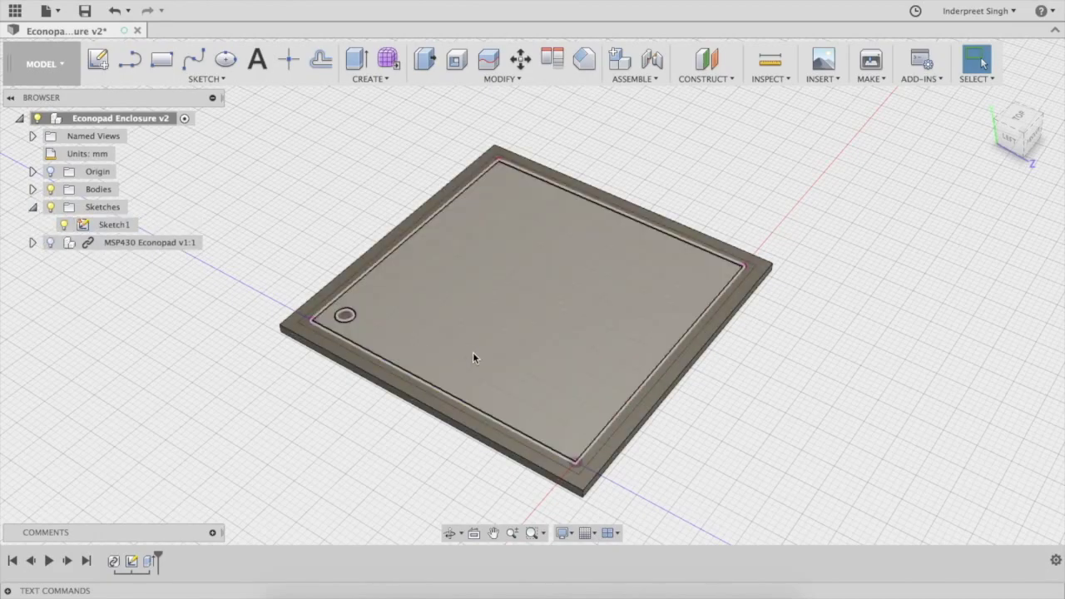
key(e)
click(400, 386)
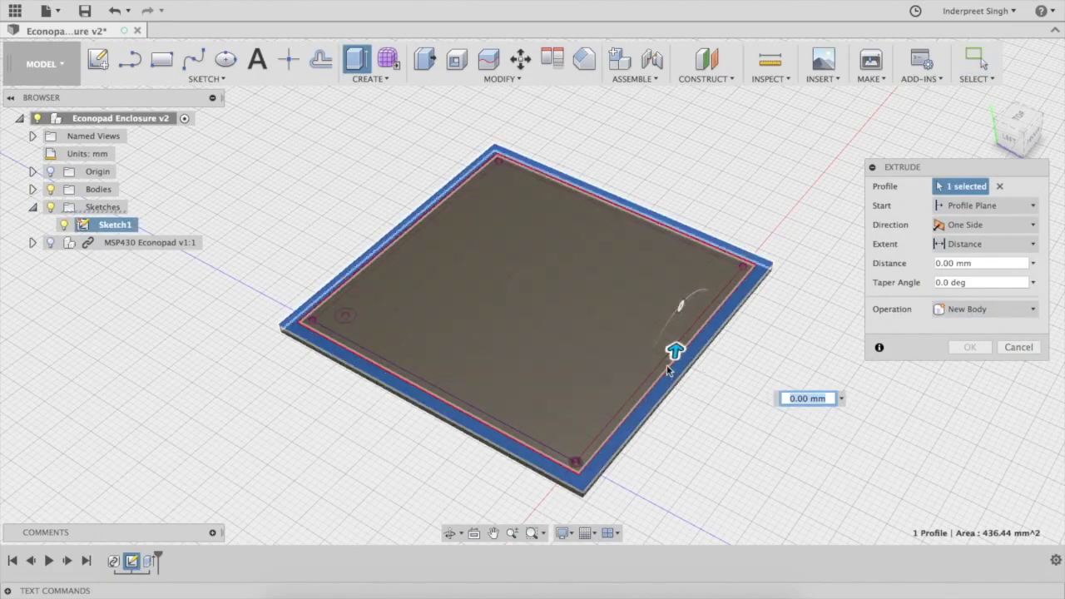
drag(675, 352, 684, 283)
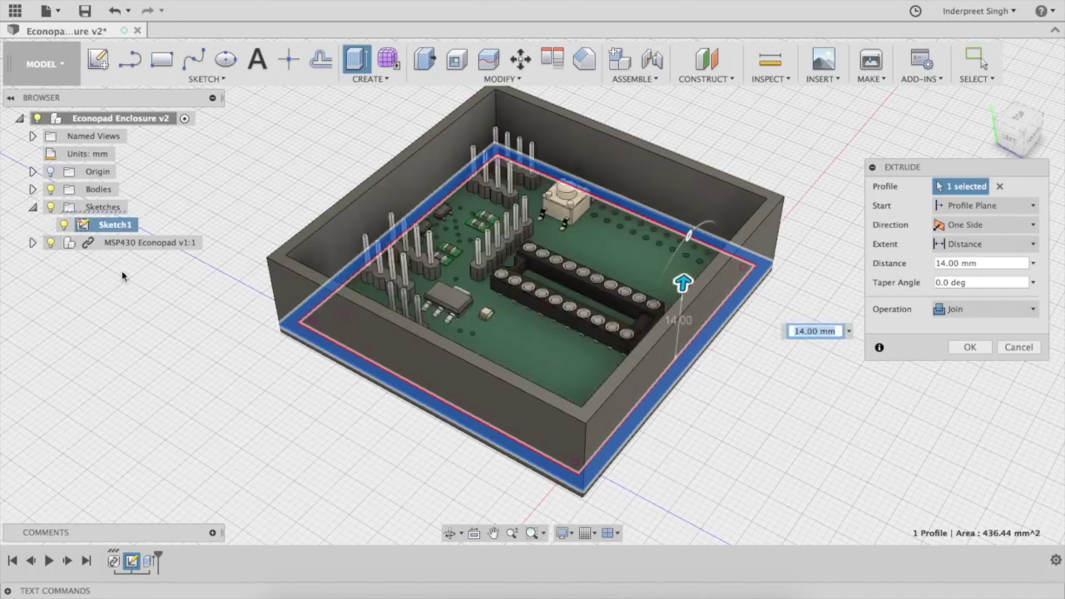
click(50, 242)
shift+middle_drag(605, 387, 645, 374)
Step: Set the wall extent to To Object at the chosen vertex and join walls to the base
drag(704, 210, 706, 233)
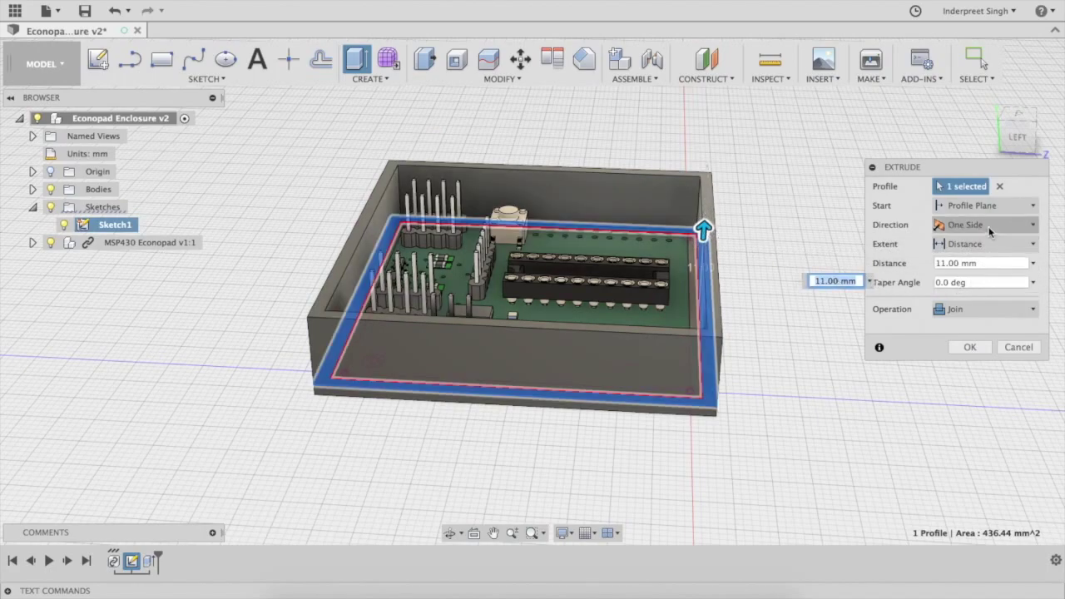
click(981, 244)
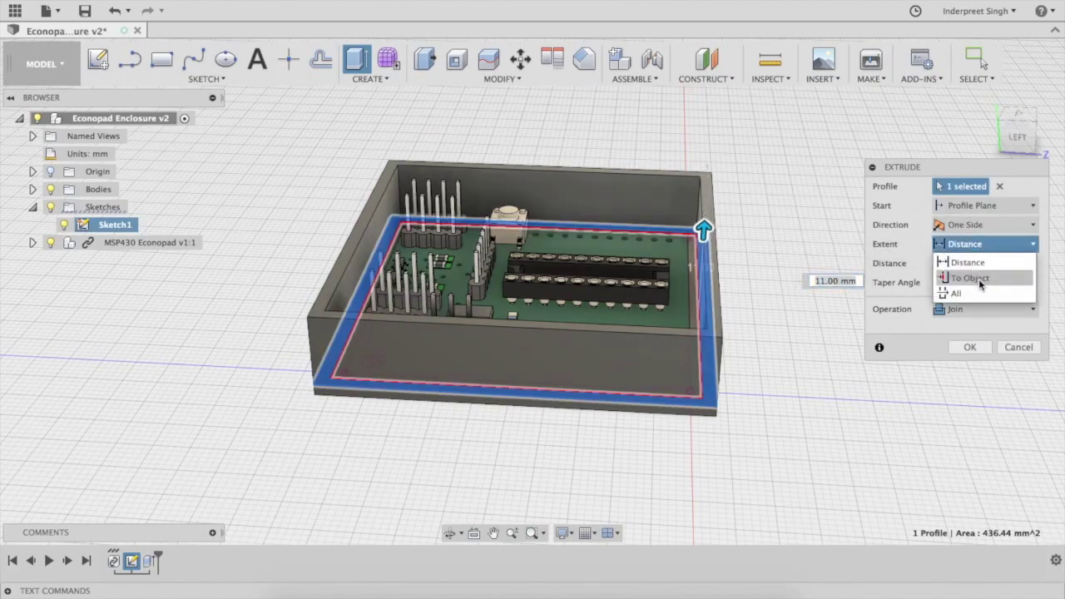
click(973, 278)
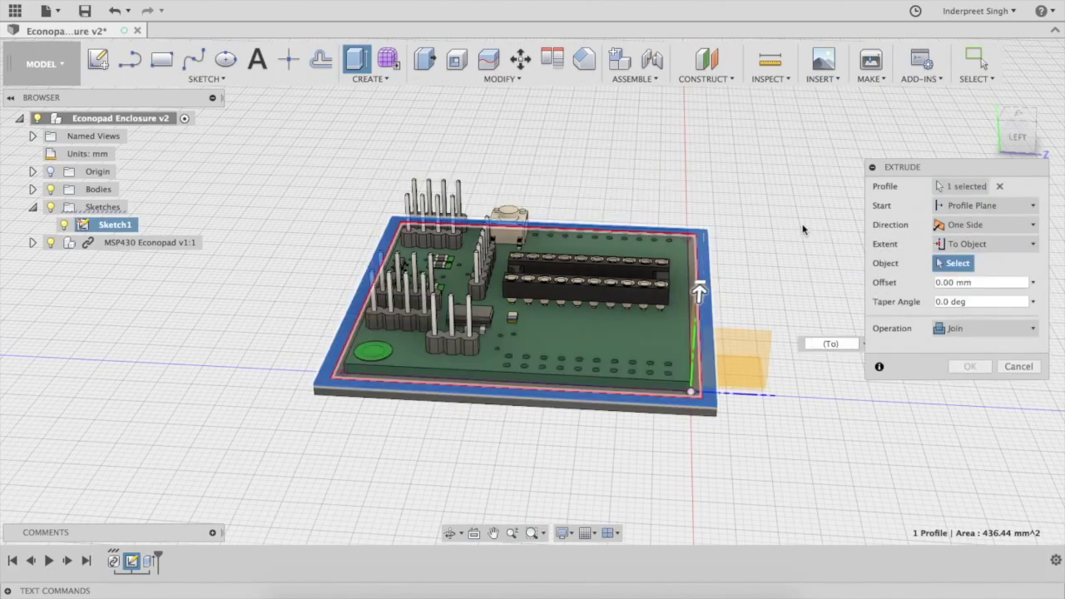
click(460, 186)
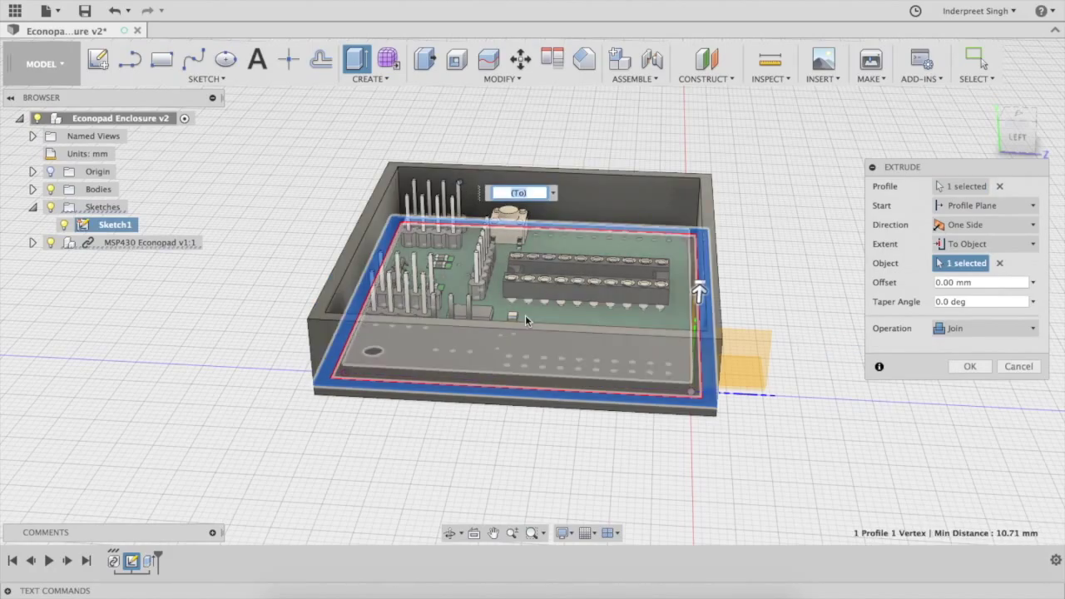
shift+middle_drag(525, 315, 731, 316)
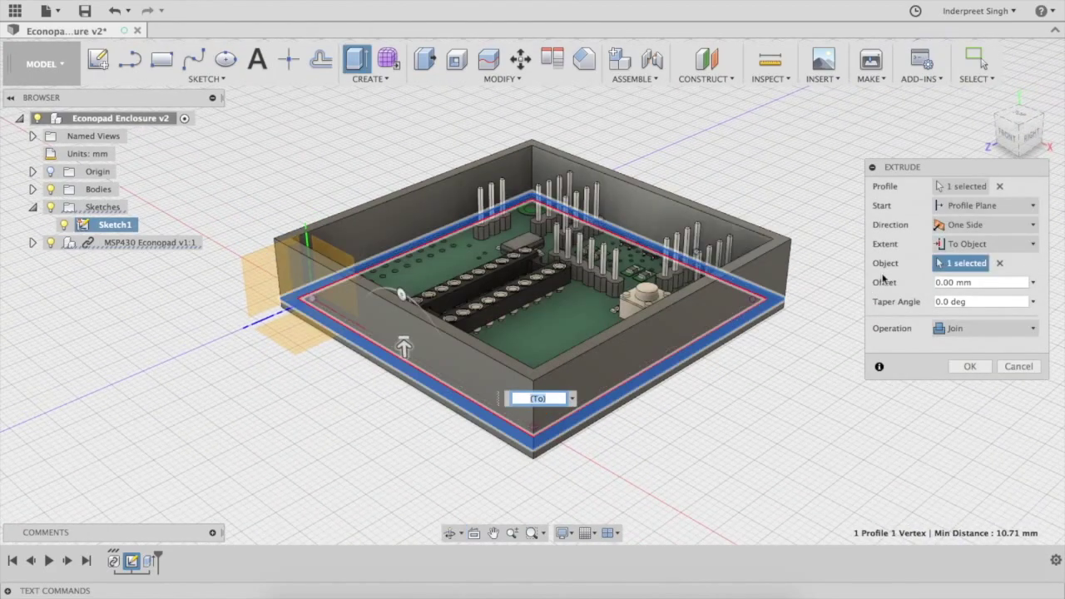
click(571, 400)
click(970, 369)
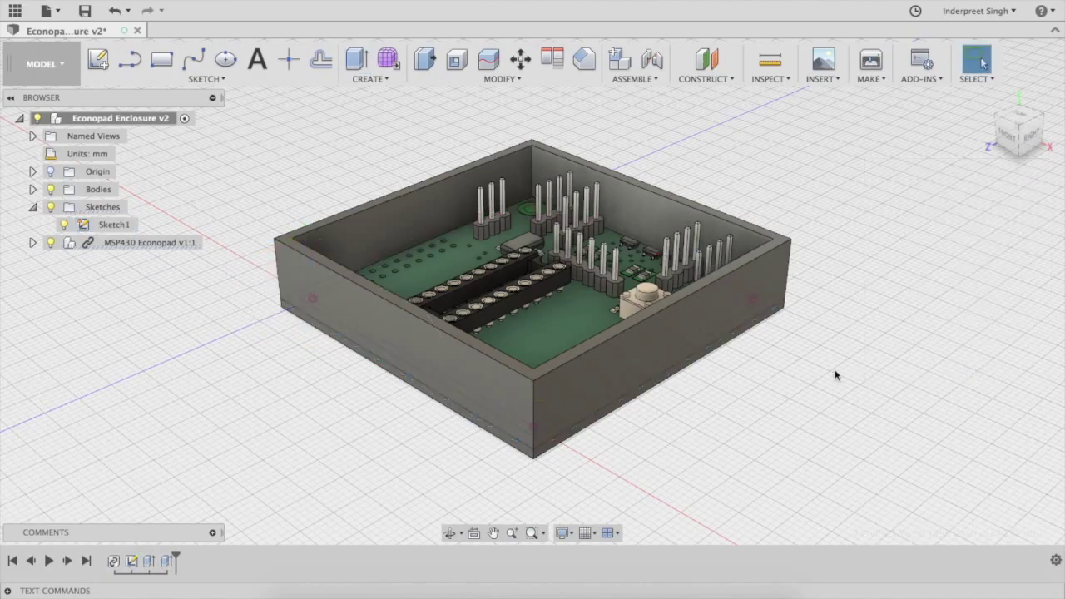
Step: Try a 5 mm new-body extrusion of the top rim face, then undo it
shift+middle_drag(732, 355, 678, 345)
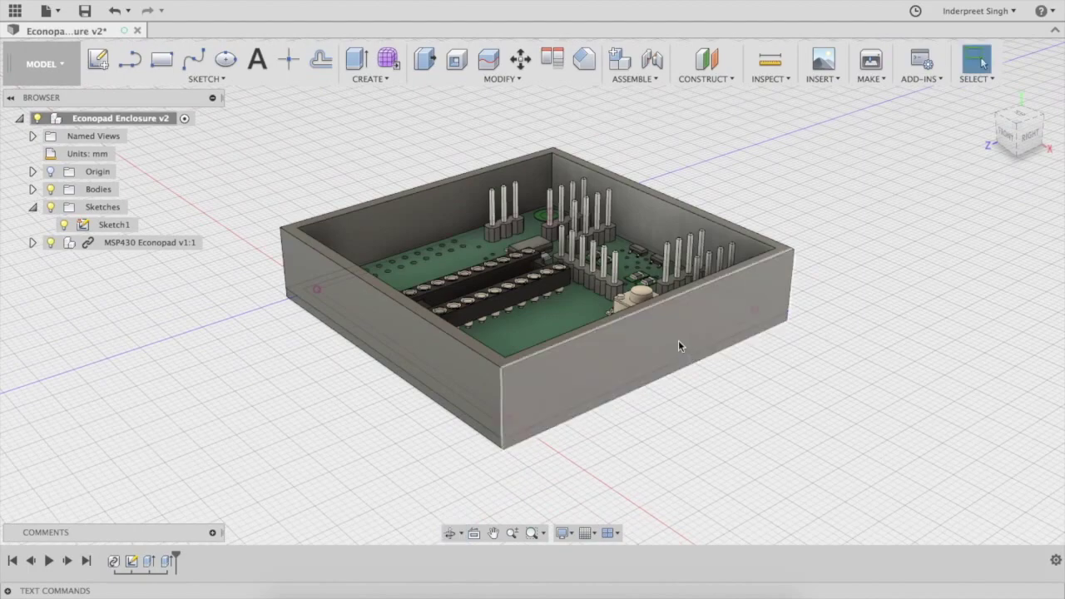
key(e)
click(704, 279)
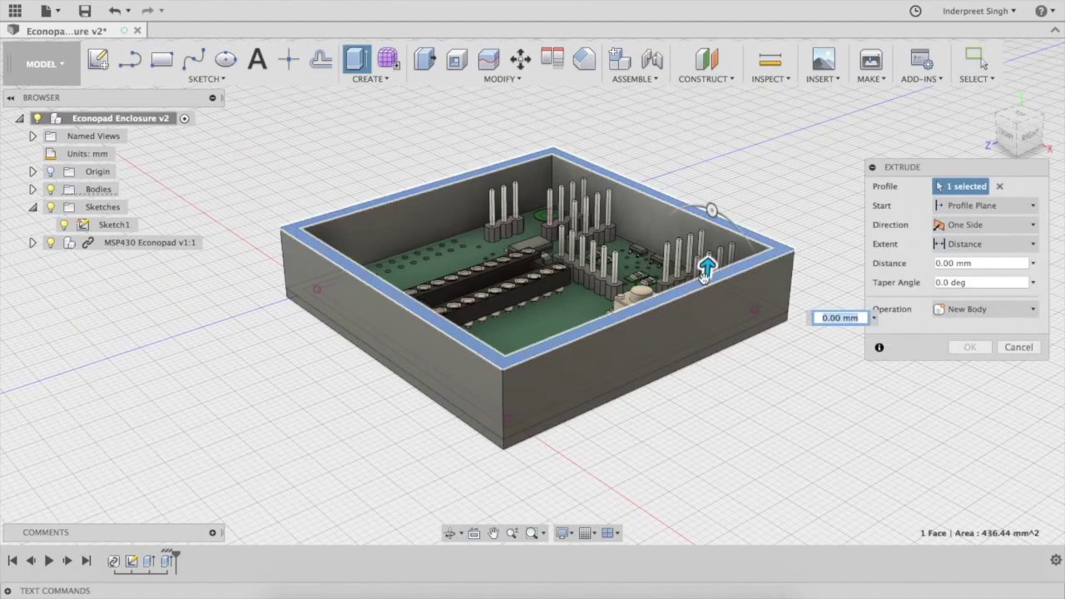
click(979, 311)
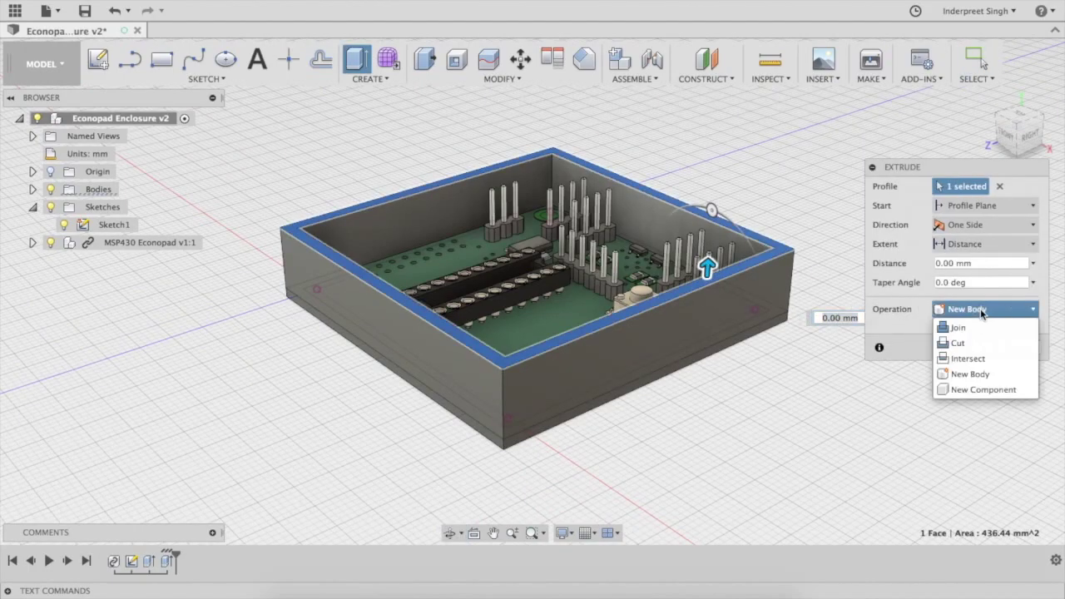
click(957, 326)
drag(707, 268, 708, 237)
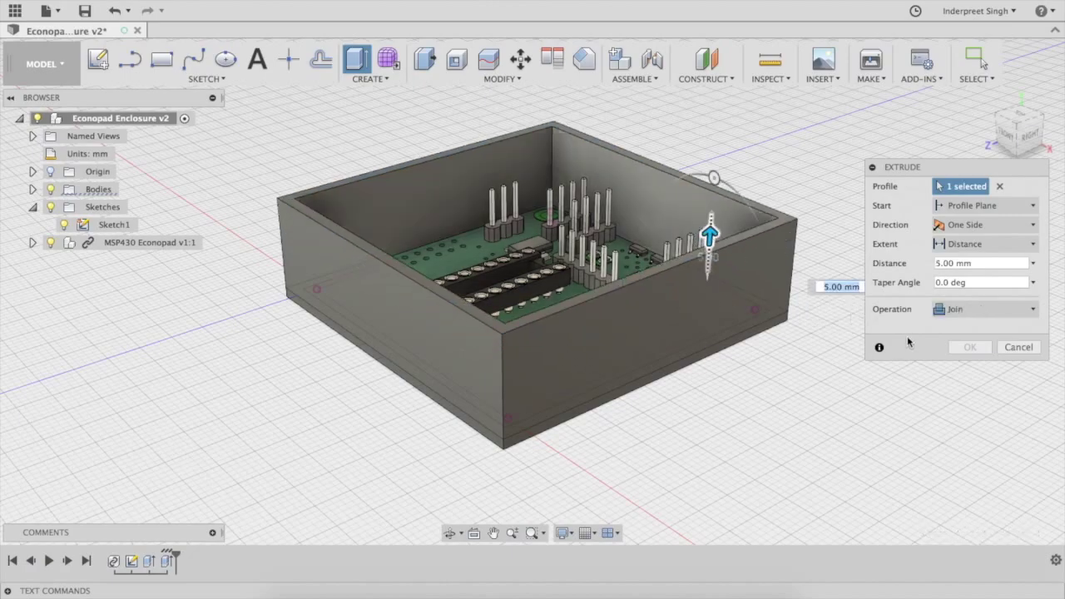
click(966, 311)
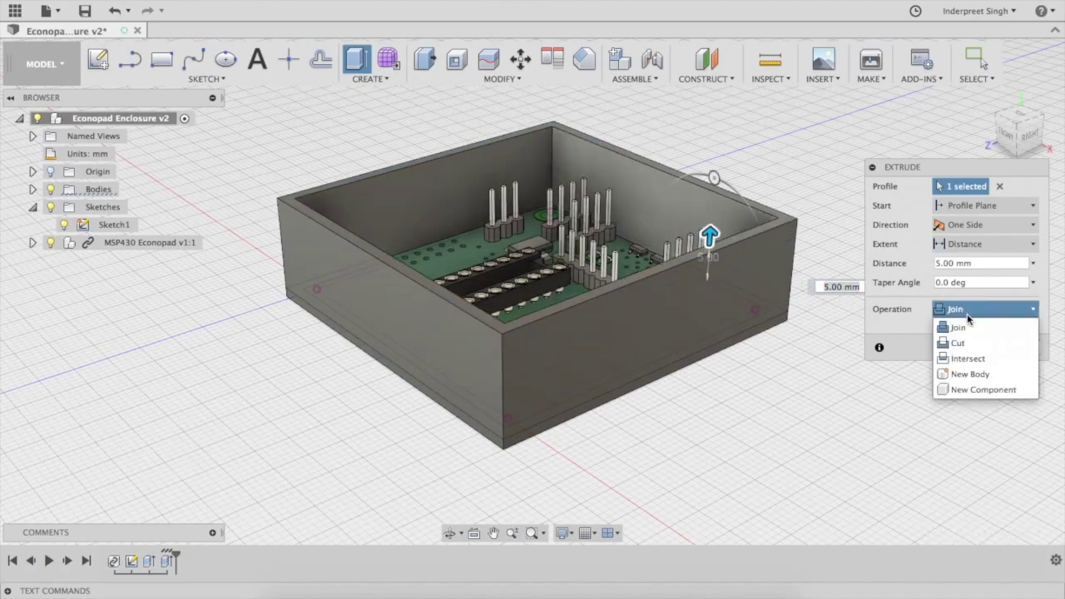
click(965, 373)
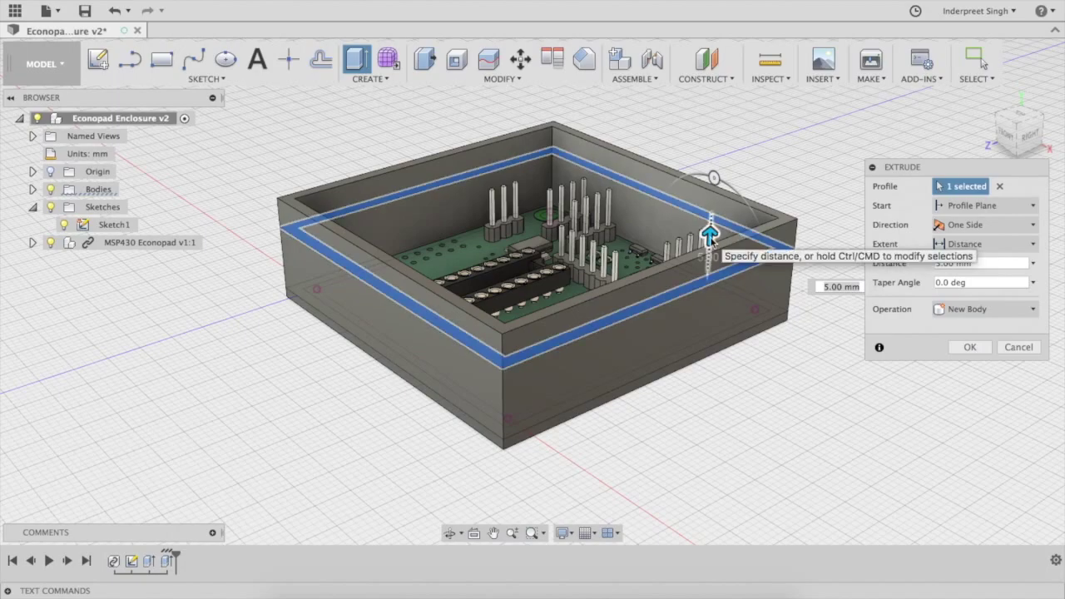
key(m)
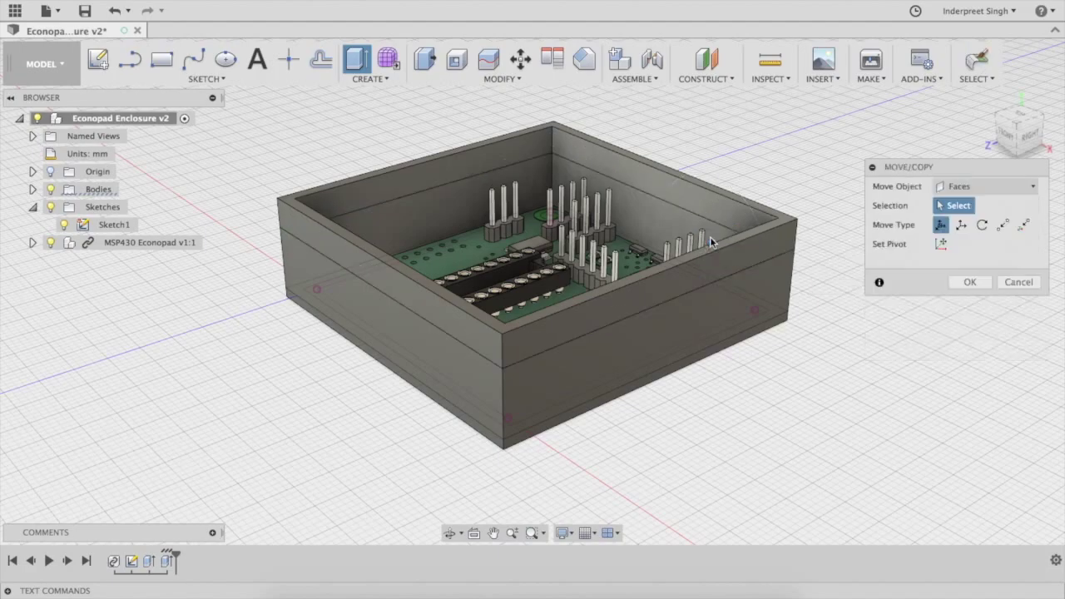
click(753, 245)
key(Escape)
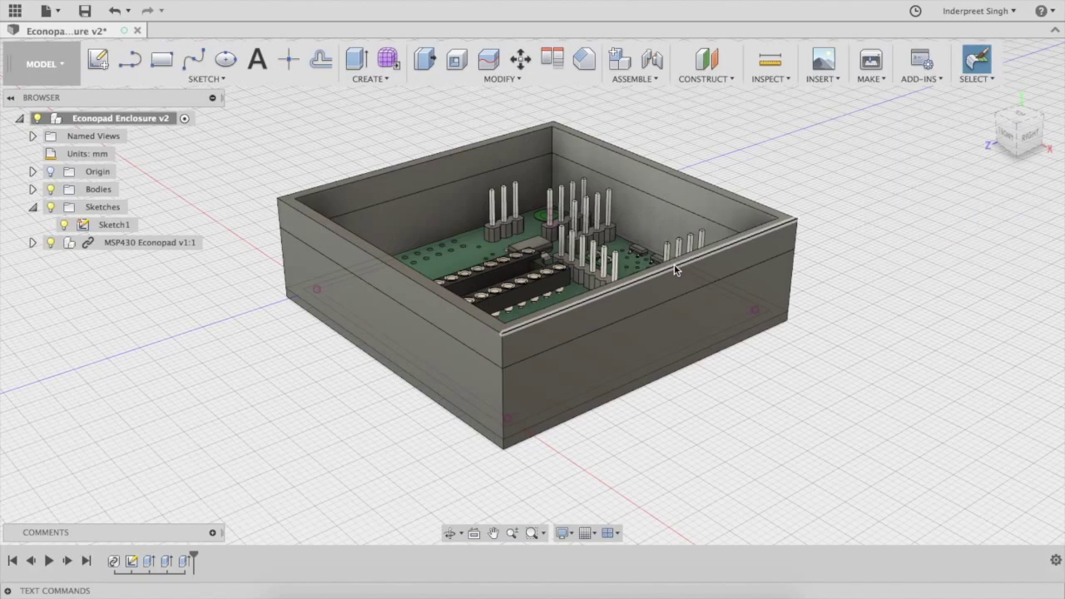
key(ctrl+z)
Step: Extrude the top rim face 6 mm upward as a separate new body
key(e)
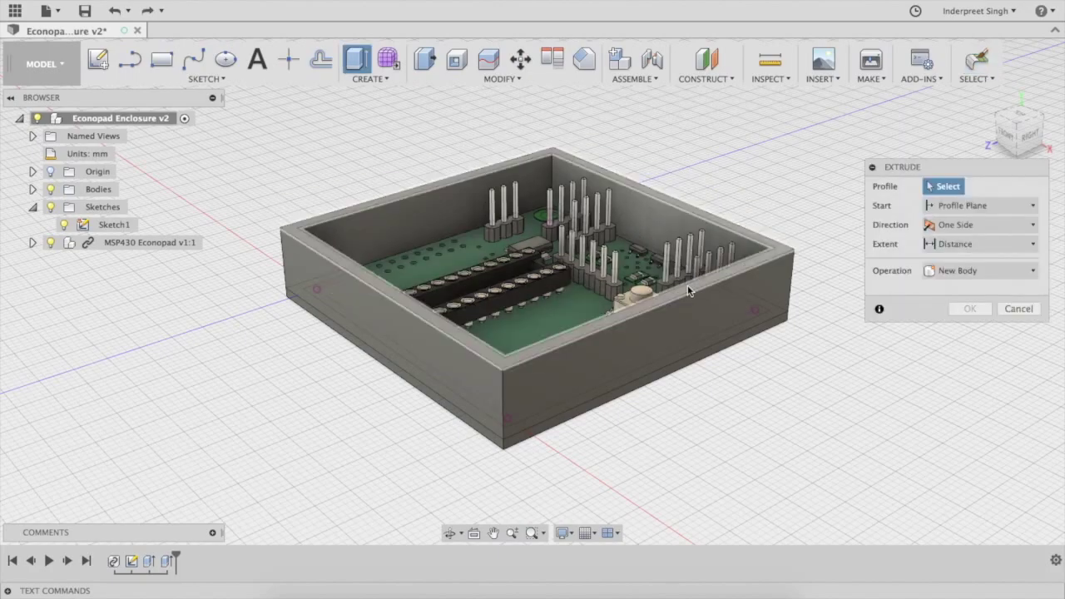
click(688, 289)
text(3)
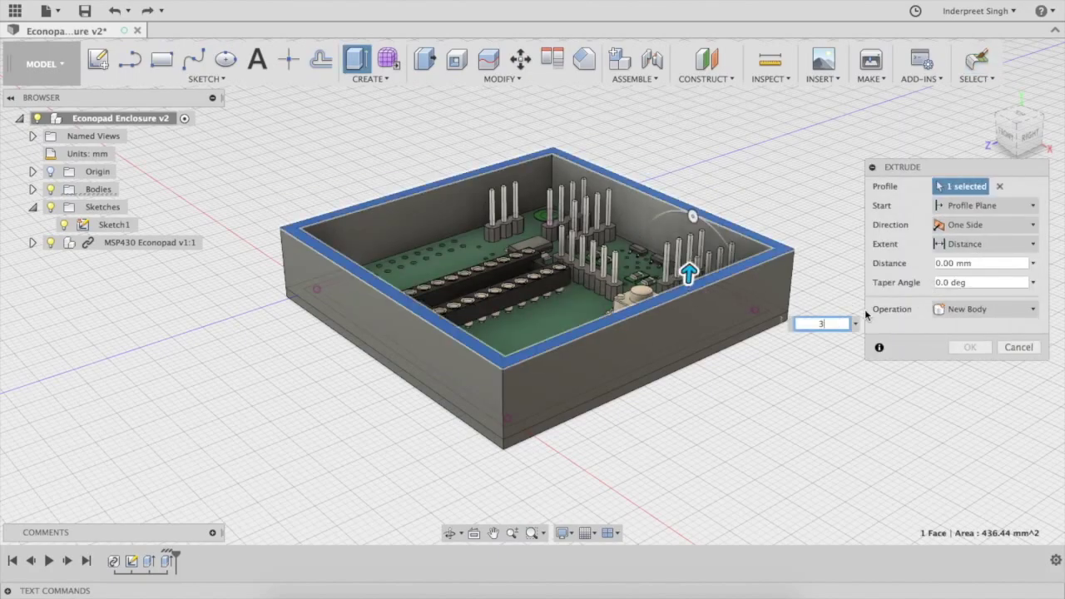
text(mm)
click(952, 310)
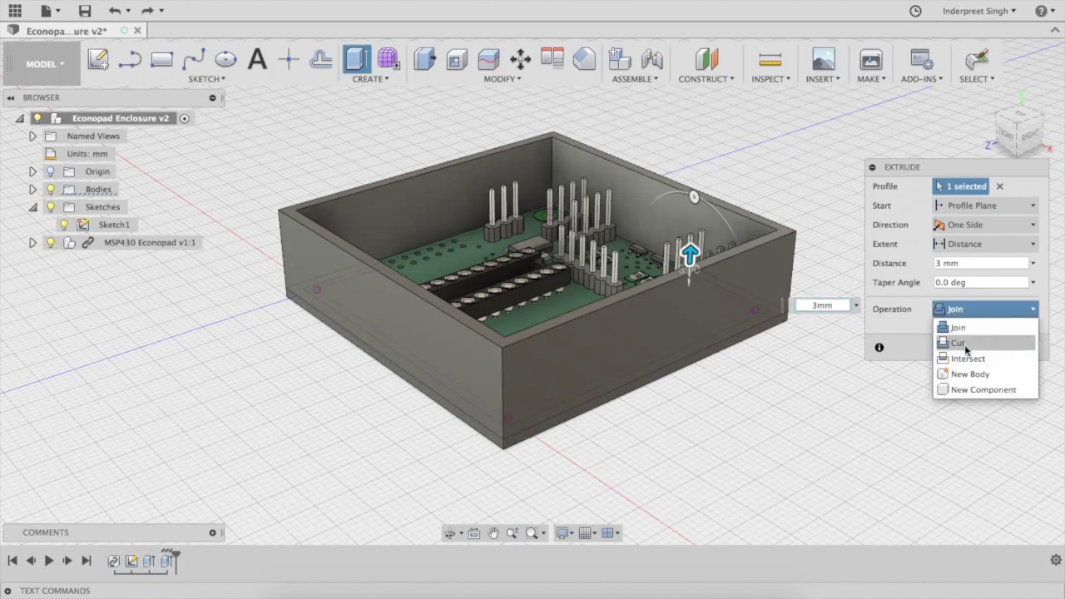
click(969, 373)
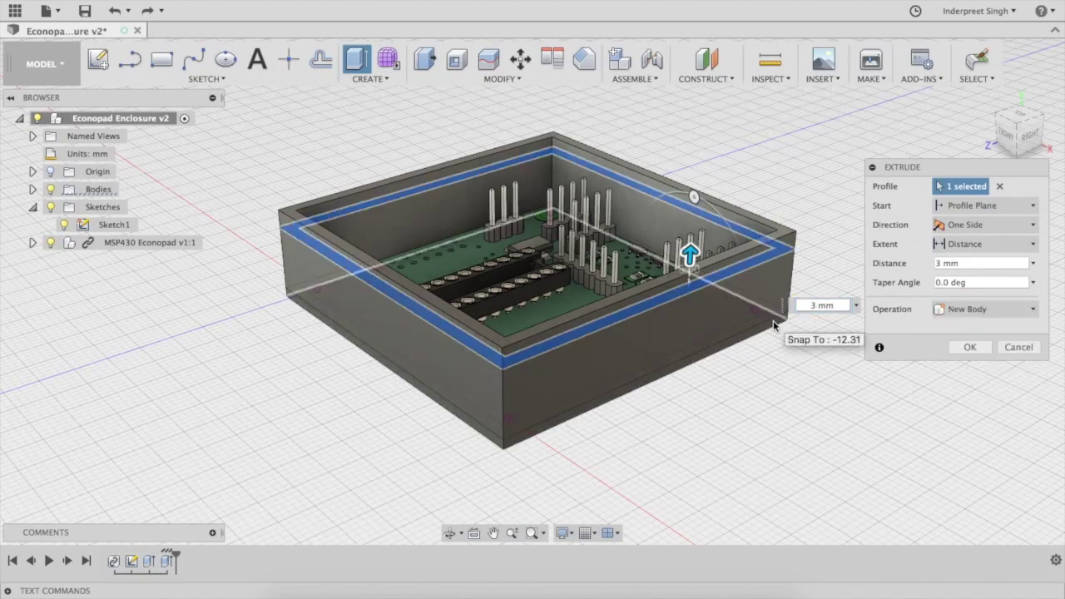
click(819, 306)
text(6)
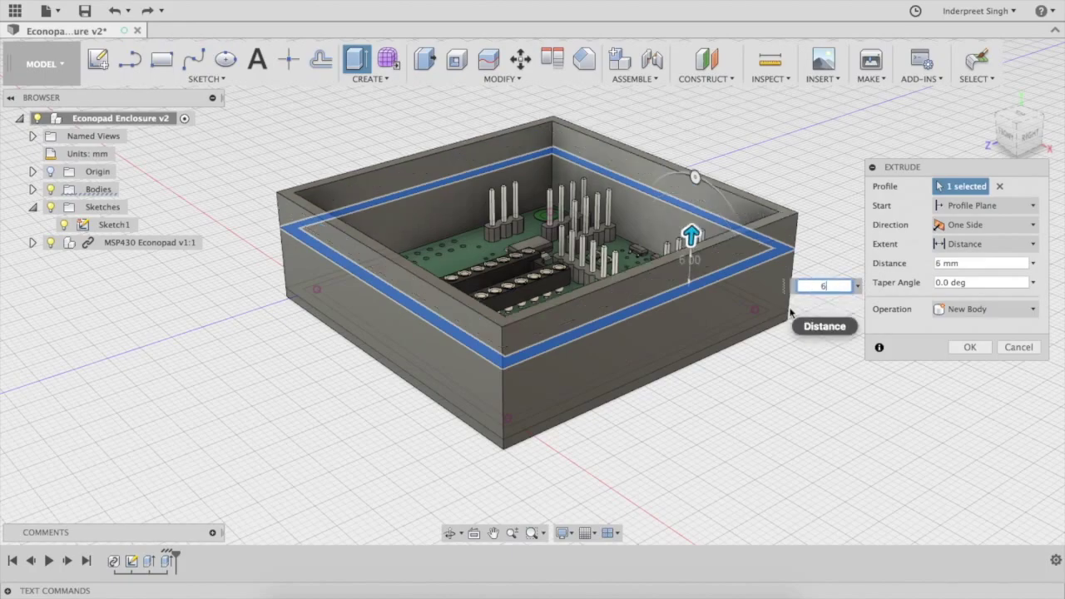
text(mm)
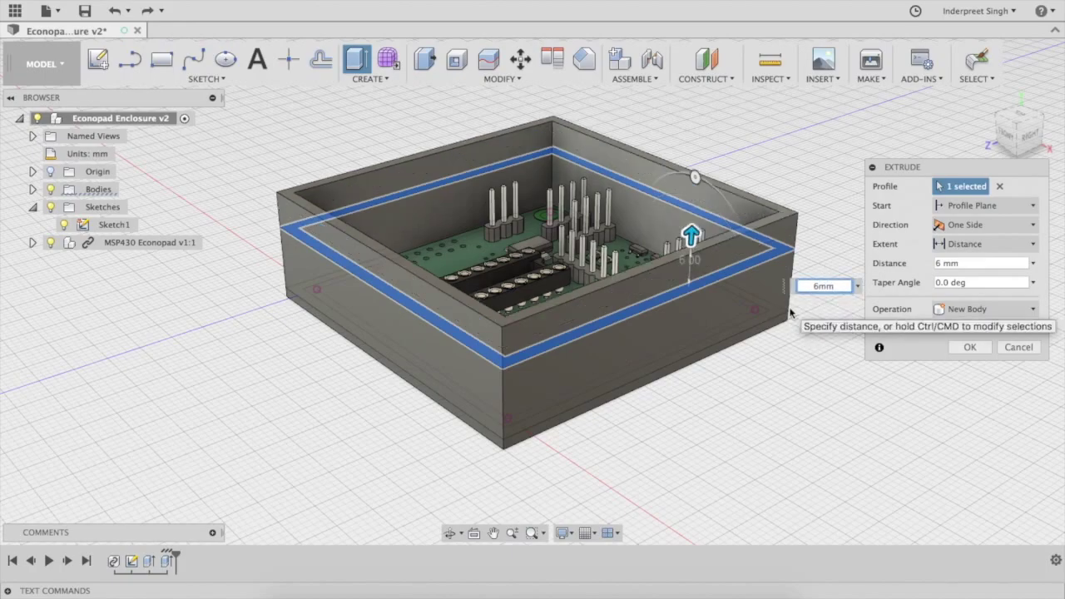
click(969, 346)
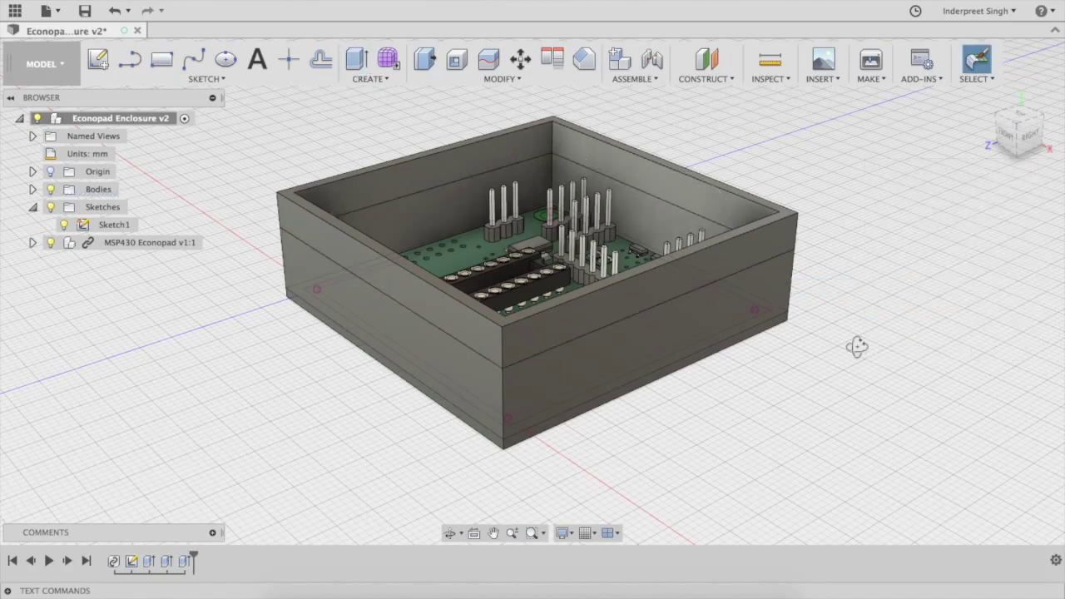
Step: With bodies and board hidden, select the four sketch profiles including the small circle for extrusion
shift+middle_drag(857, 347, 953, 340)
key(e)
click(50, 189)
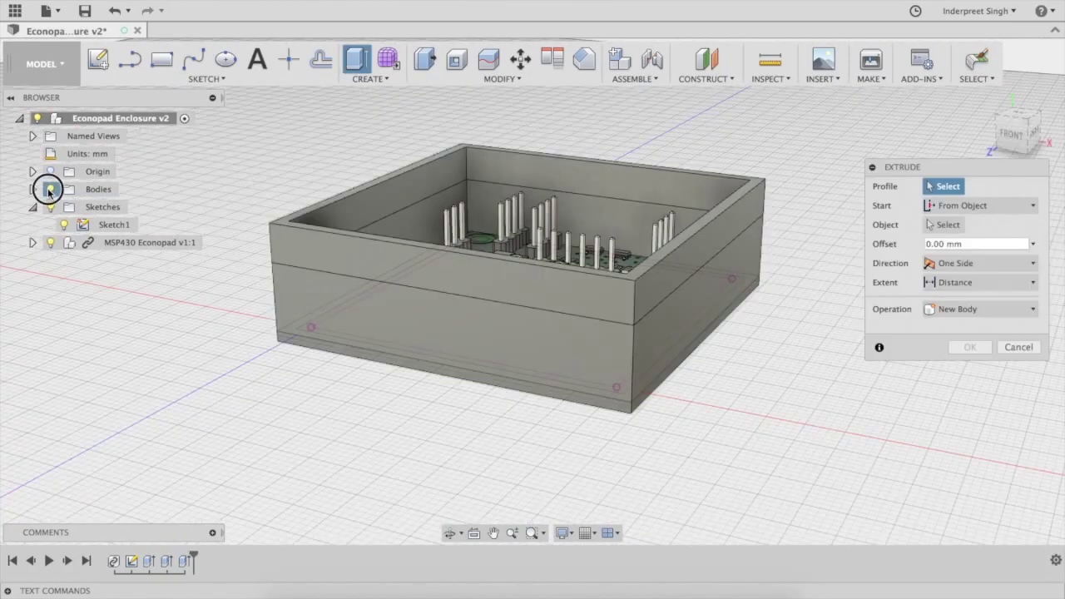
click(50, 242)
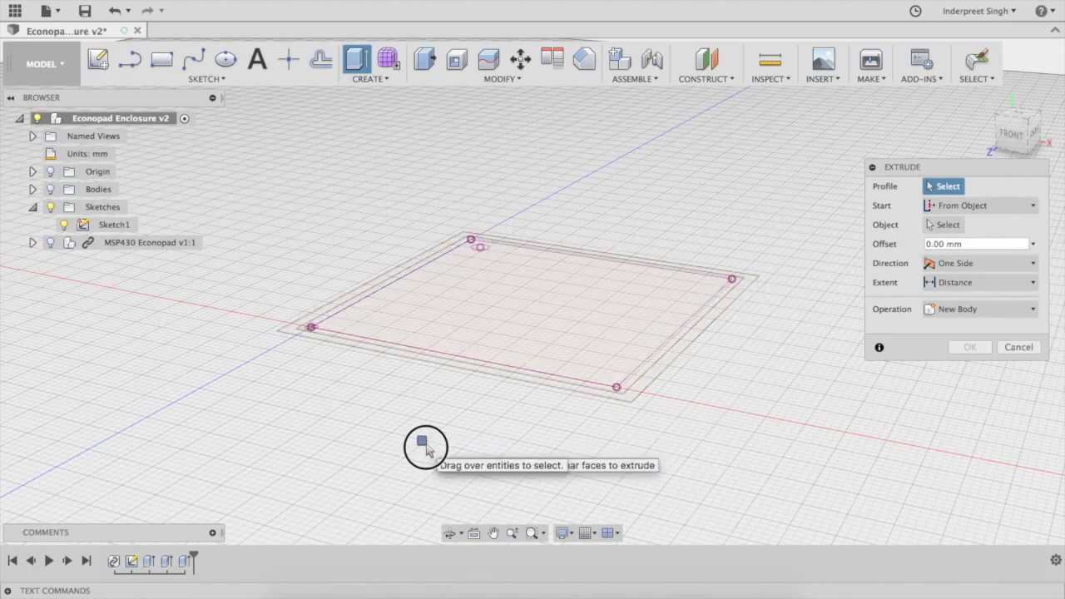
click(330, 310)
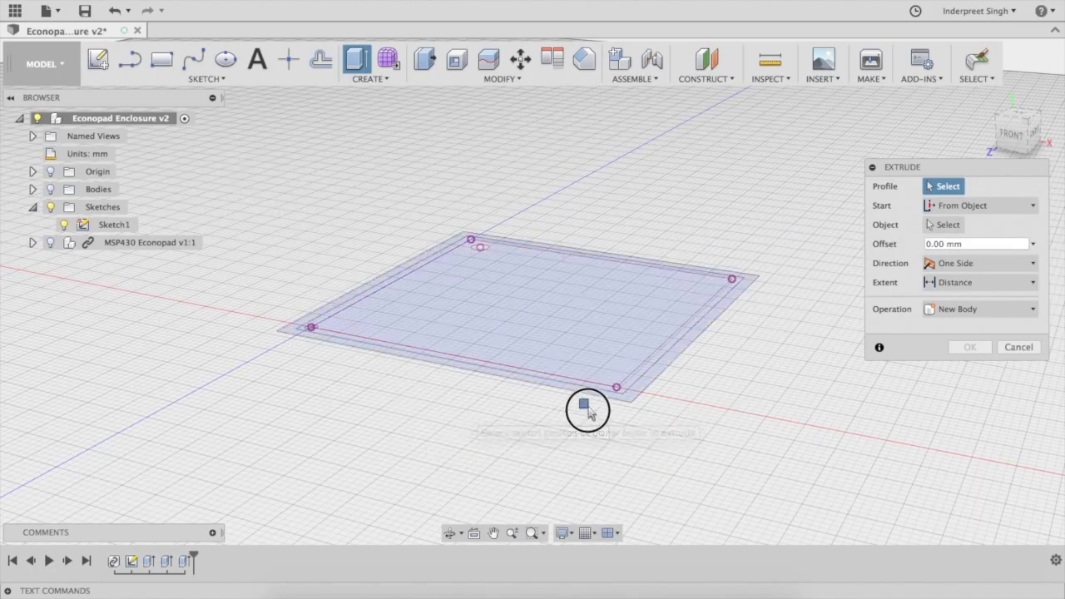
drag(587, 409, 525, 394)
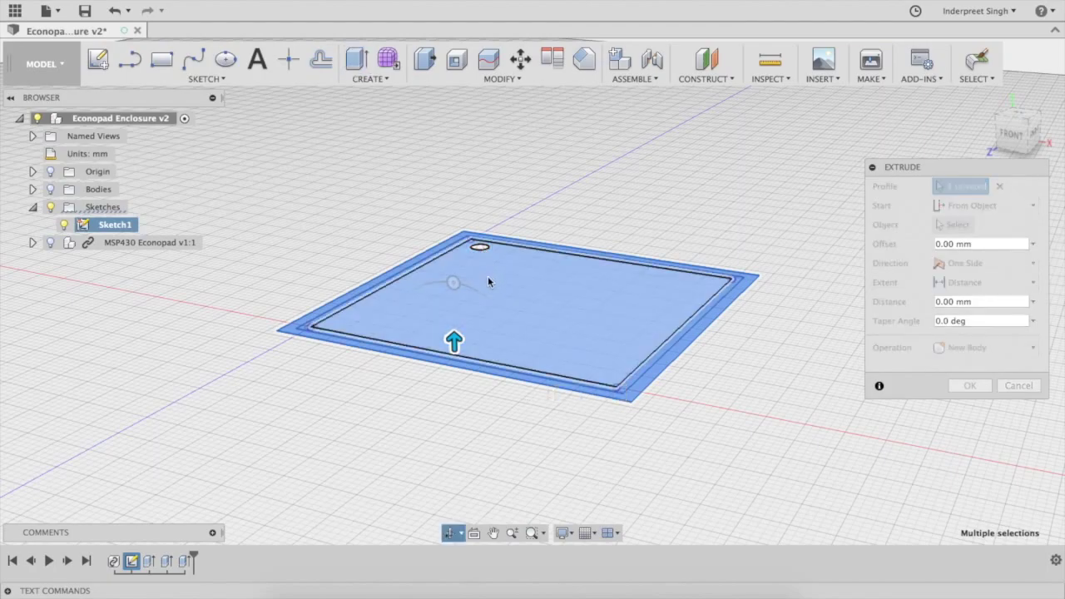
shift+middle_drag(490, 283, 479, 175)
click(471, 180)
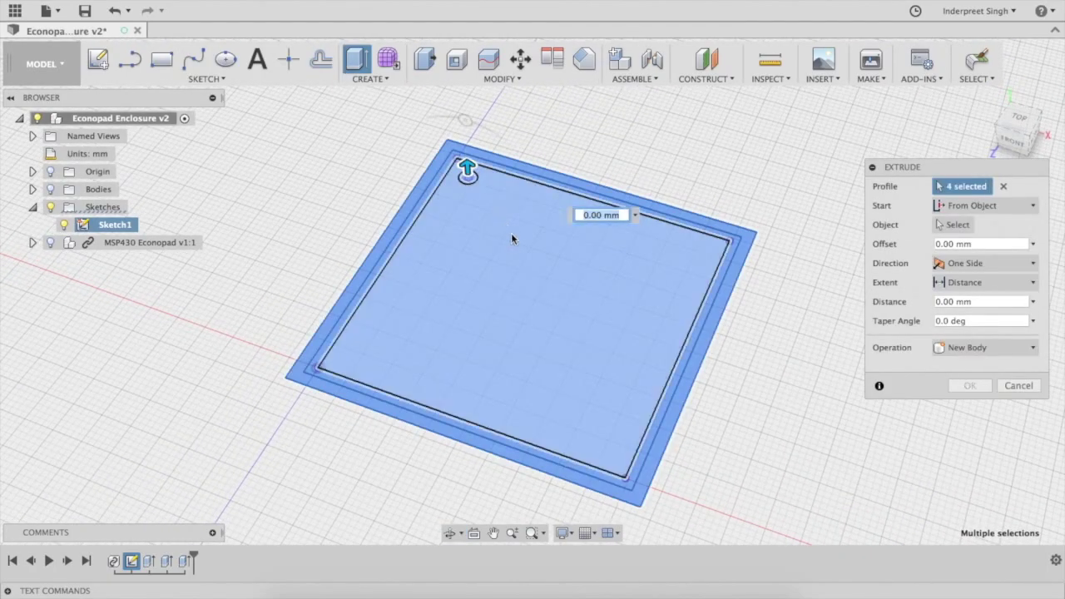
Step: Start the cap extrusion from the enclosure's top face and drag it upward
click(50, 242)
click(50, 189)
shift+middle_drag(200, 352, 233, 297)
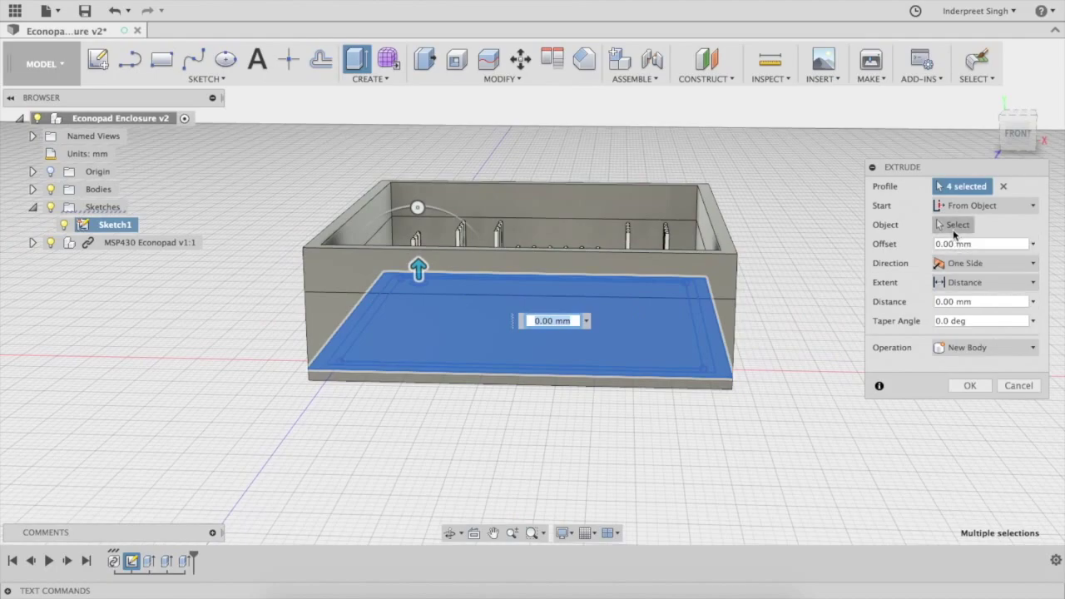
click(954, 225)
click(715, 230)
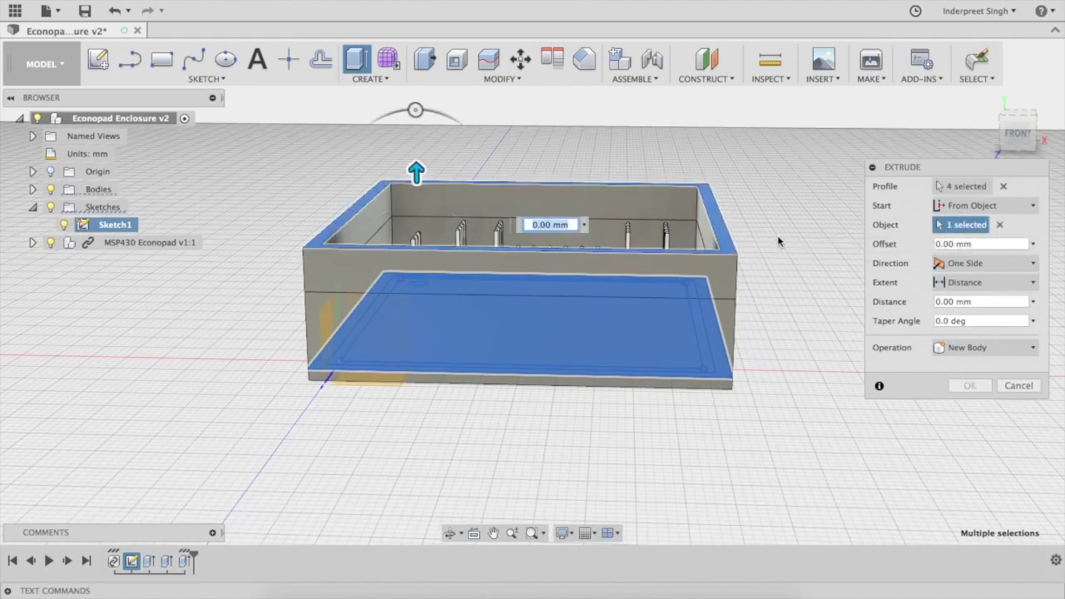
drag(419, 172, 419, 166)
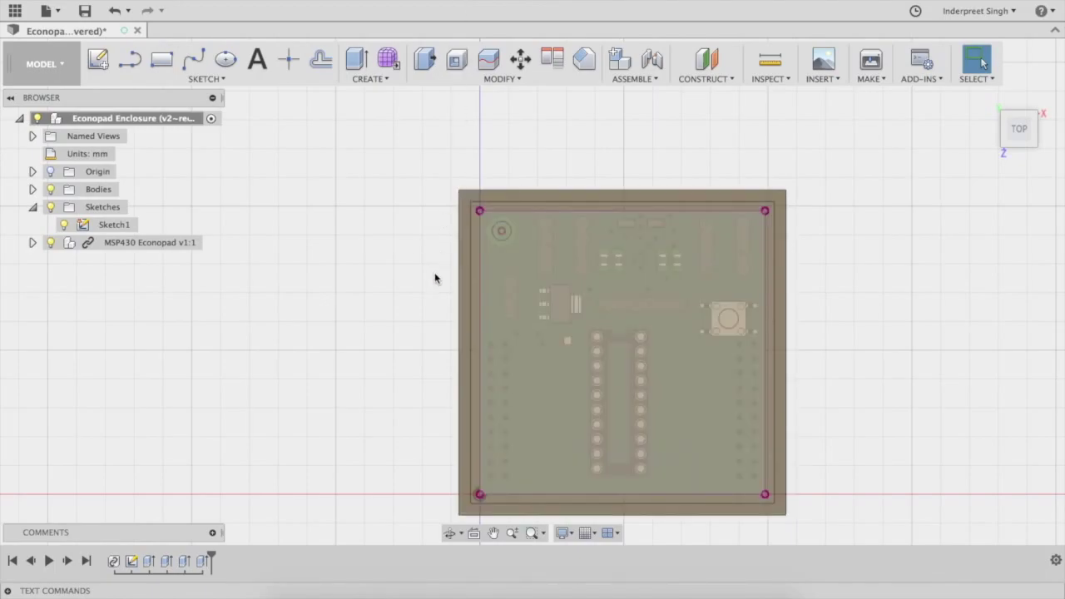
Step: Expand Bodies and hide Body1 and Body2, keeping Body3 visible
shift+middle_drag(431, 290, 428, 221)
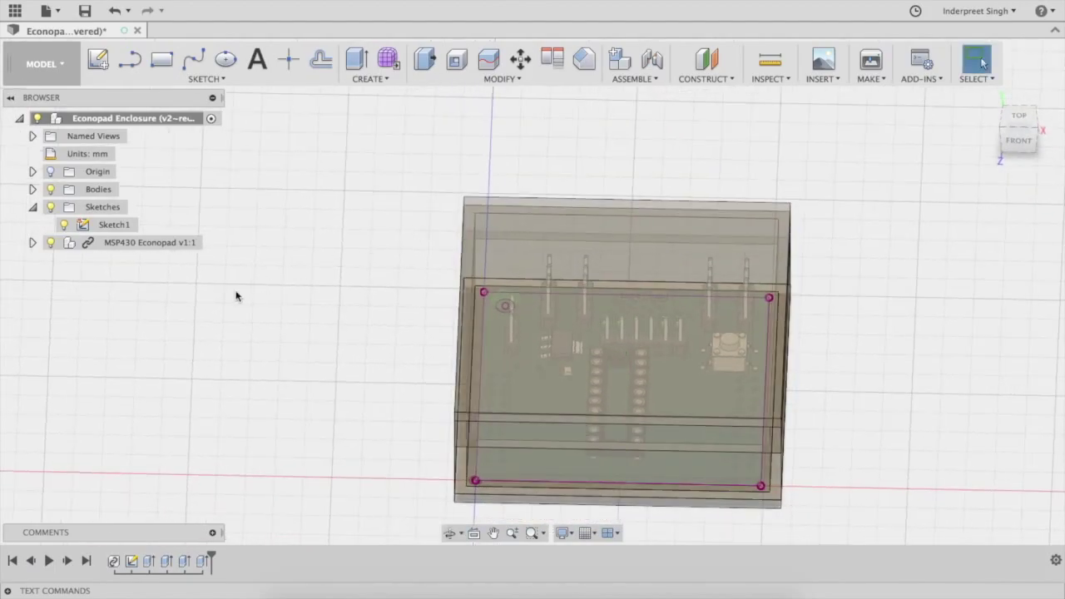
click(33, 189)
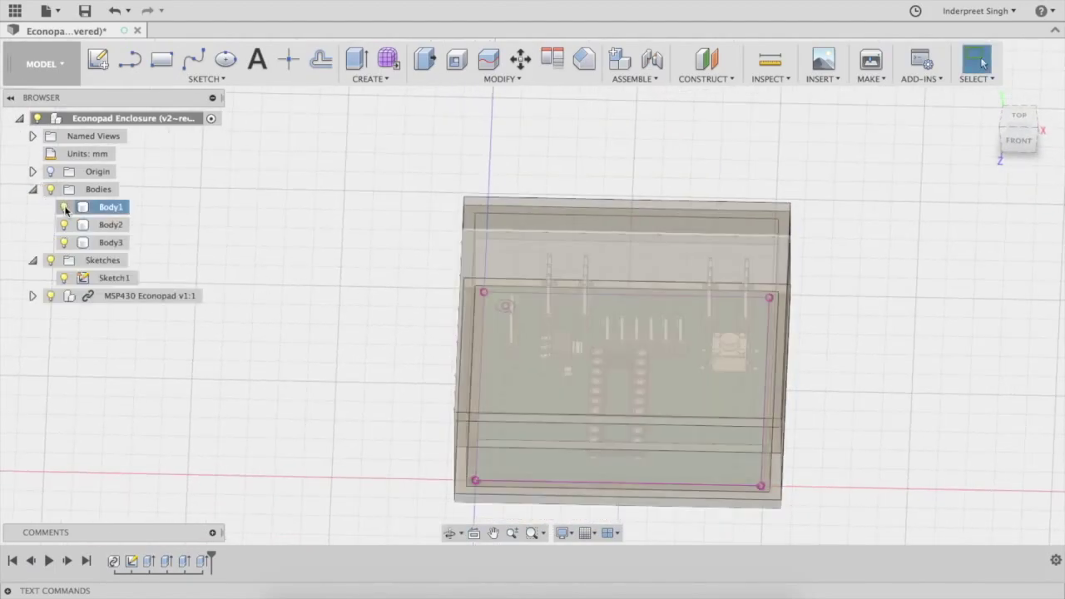
click(65, 208)
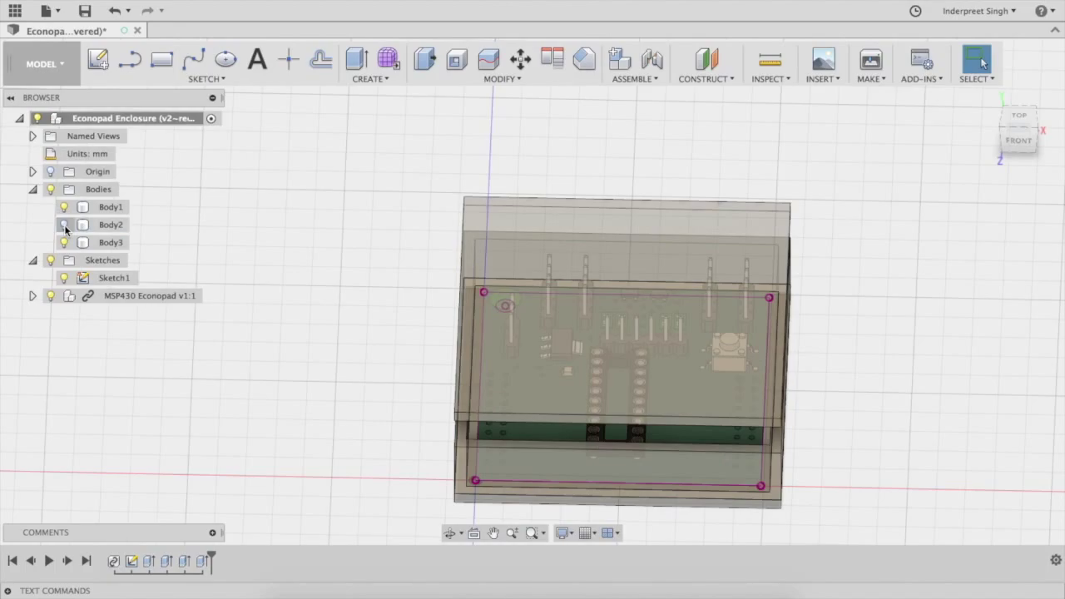
click(64, 225)
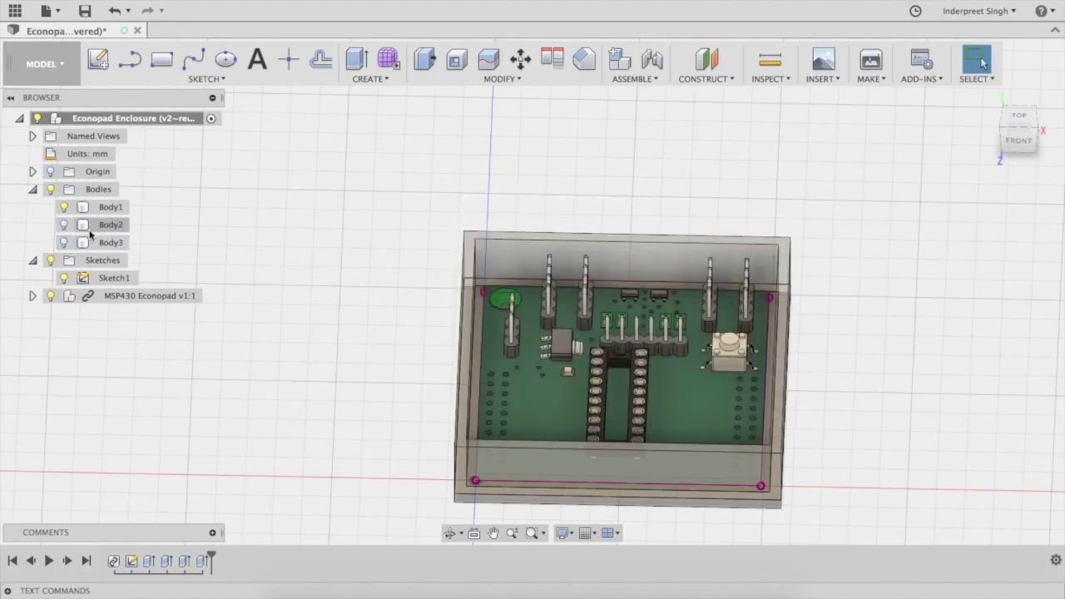
click(64, 242)
click(64, 242)
Step: Switch the camera to Perspective with Ortho Faces
shift+middle_drag(302, 333, 399, 399)
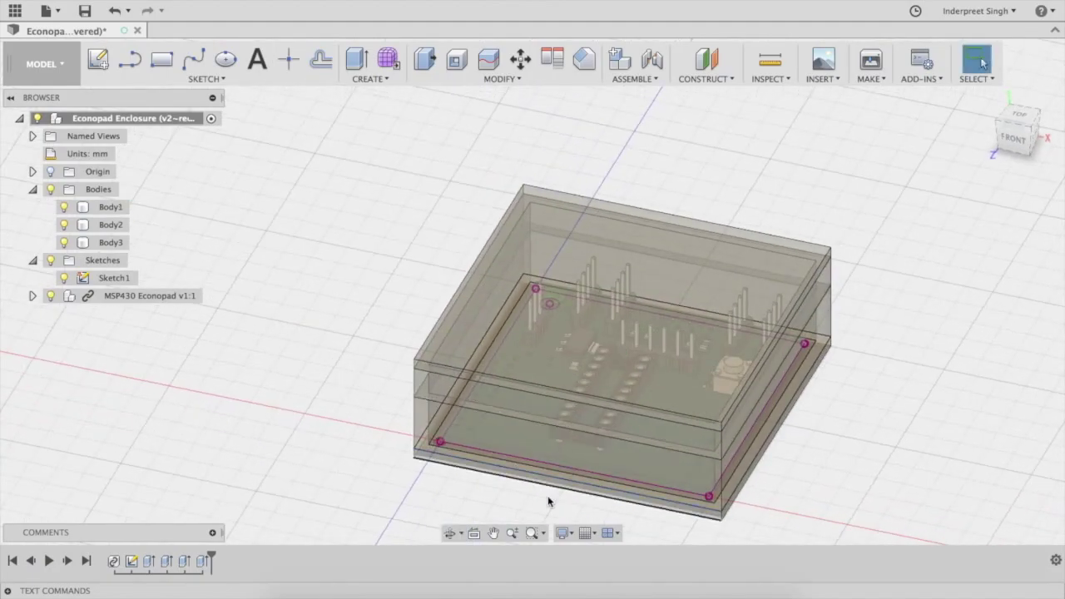
click(563, 532)
mouse_move(649, 484)
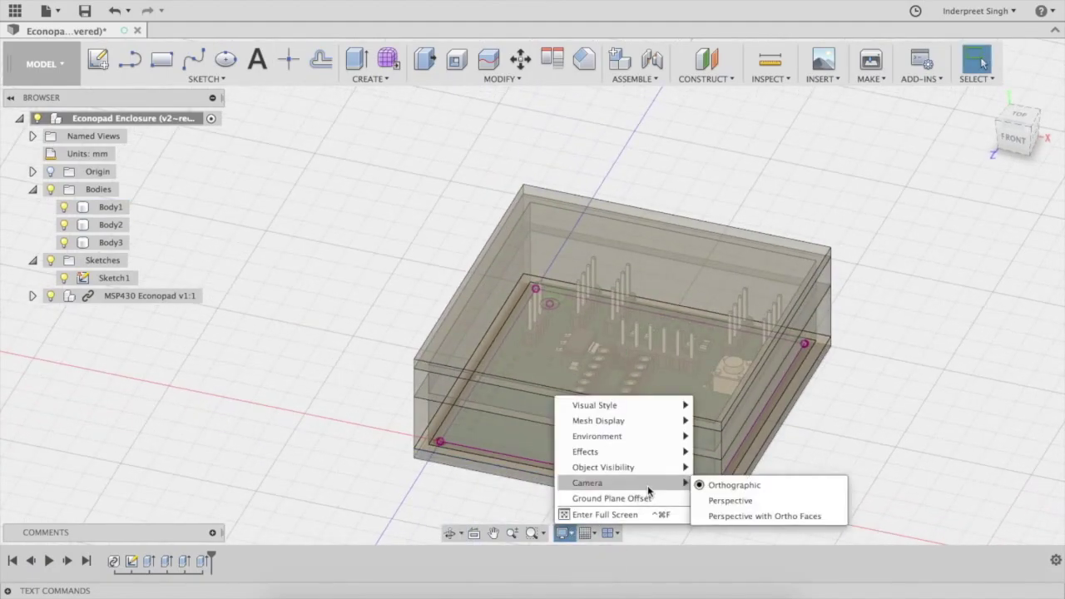
click(740, 514)
Step: Select the lid body, Body3, and hide it to reveal the board inside
click(628, 387)
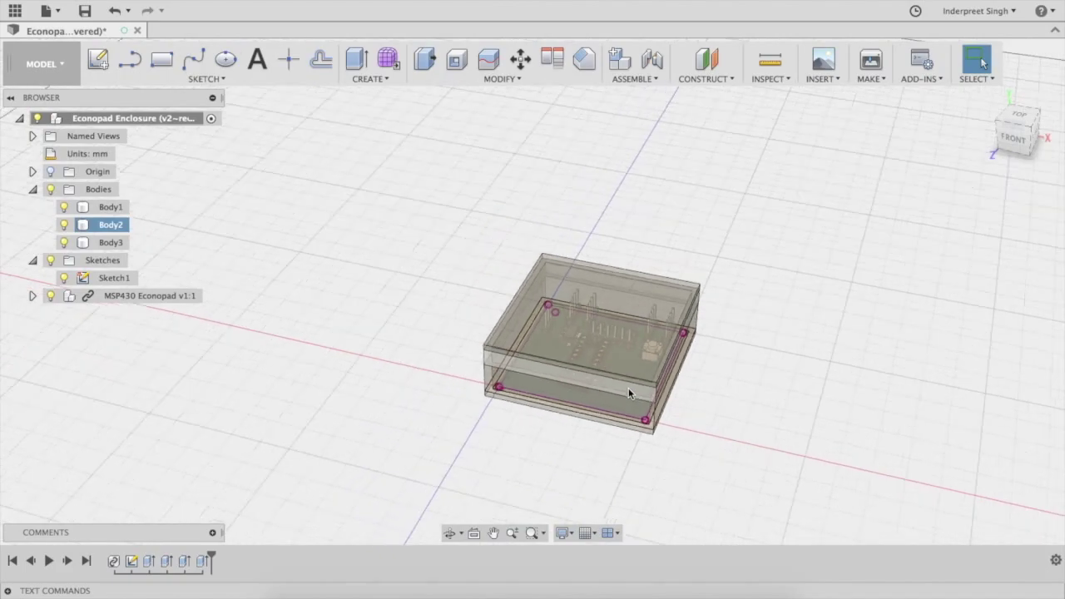
scroll(628, 387, up, 5)
click(391, 224)
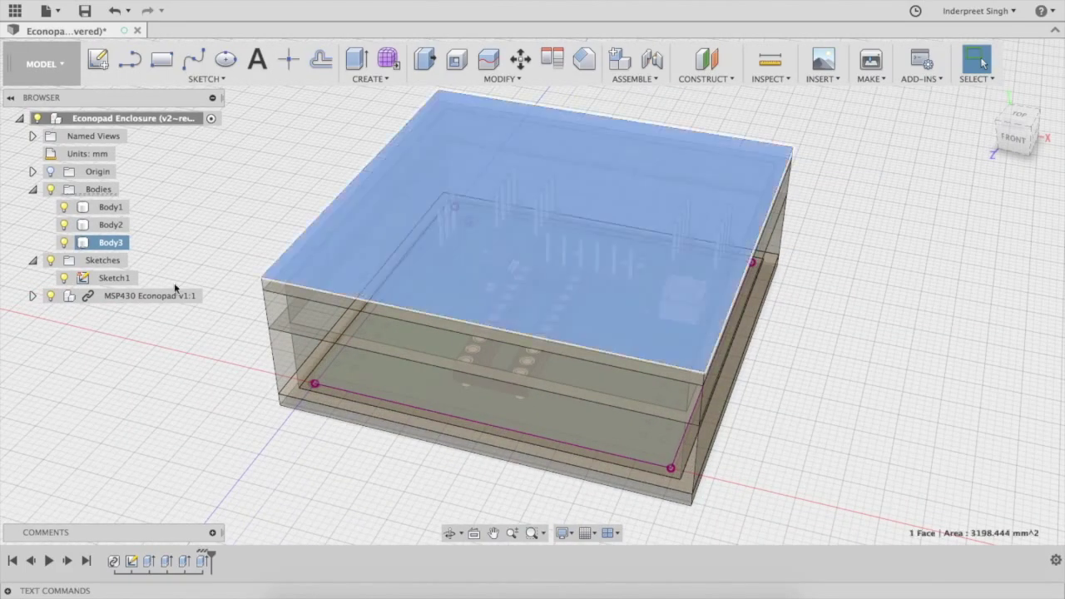
shift+click(107, 242)
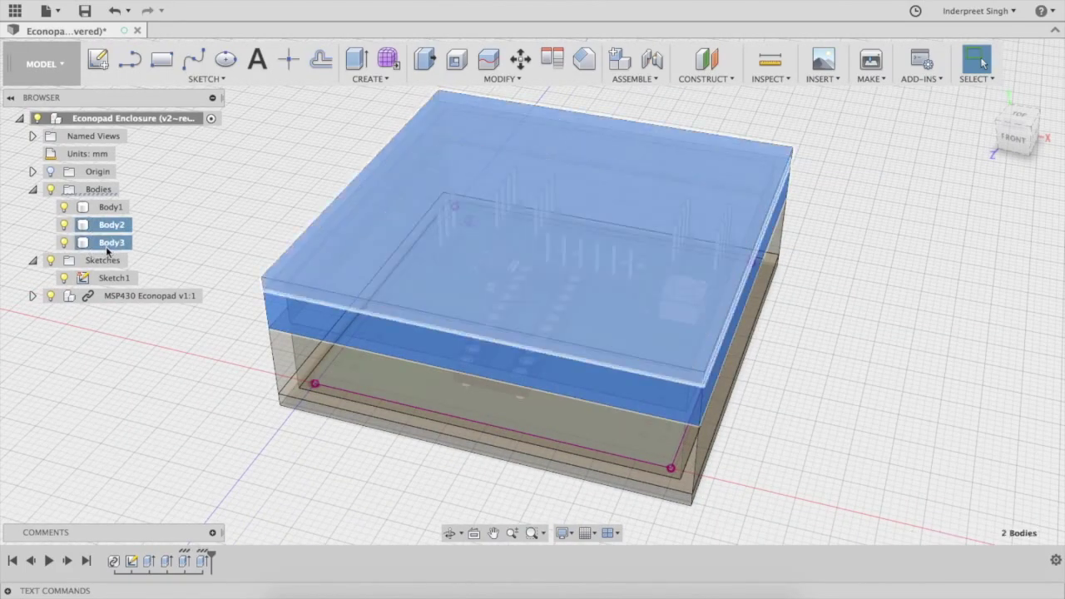
click(64, 242)
click(858, 323)
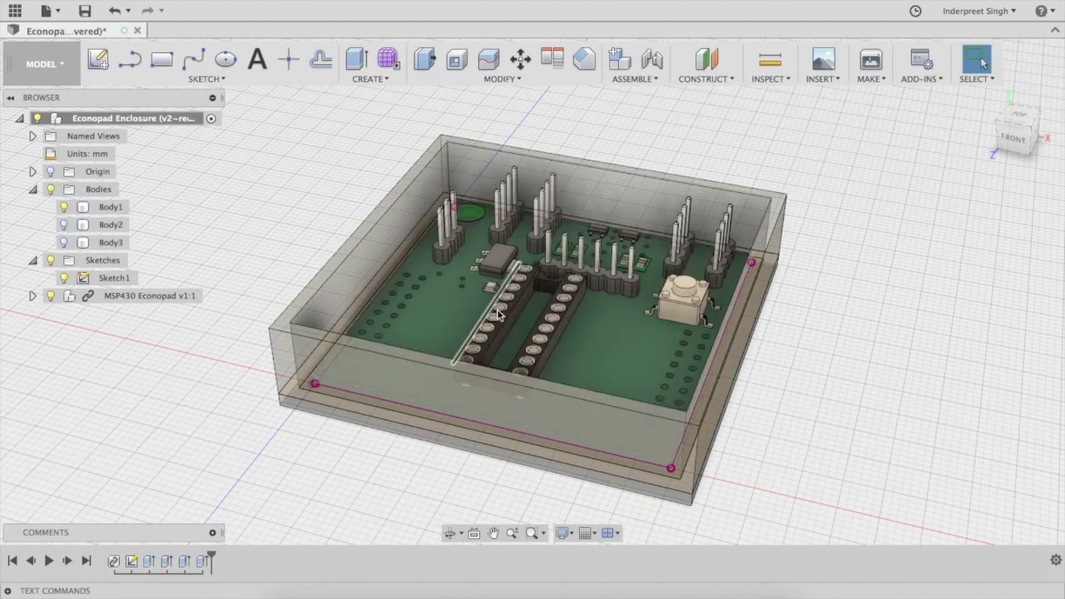
click(360, 331)
Step: Turn Body3 back on, view from the TOP of the ViewCube and select the lid
shift+middle_drag(360, 331, 287, 341)
shift+middle_drag(432, 342, 432, 343)
key(Escape)
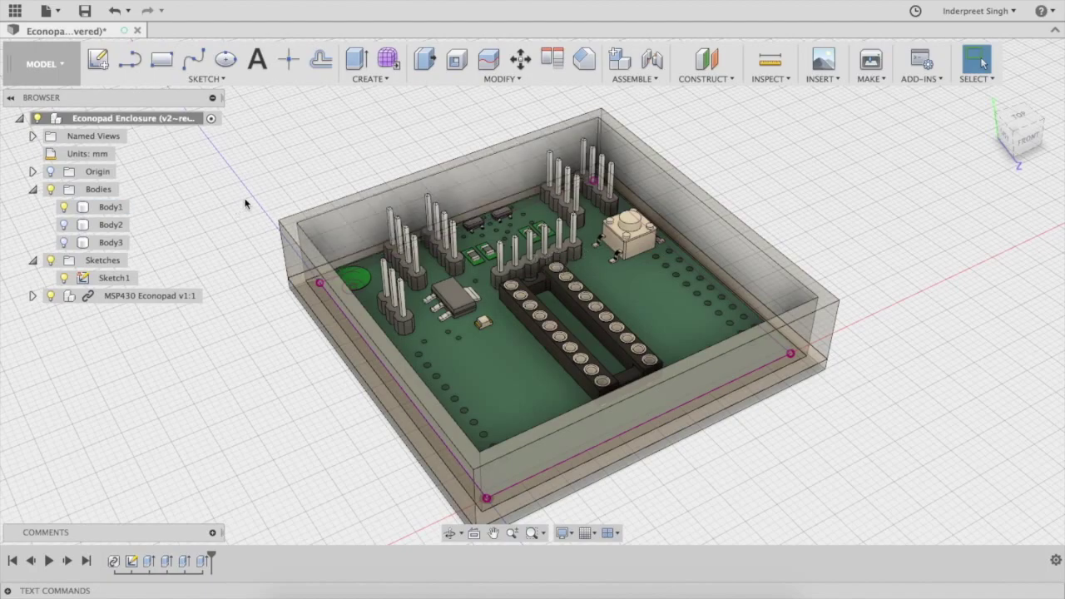
click(64, 242)
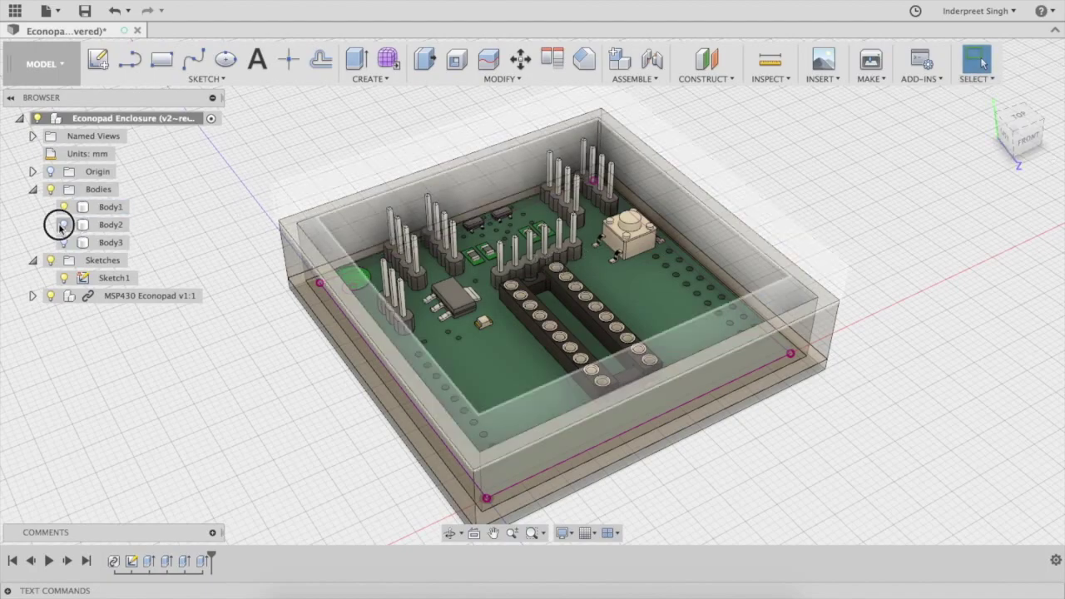
click(1016, 116)
click(709, 287)
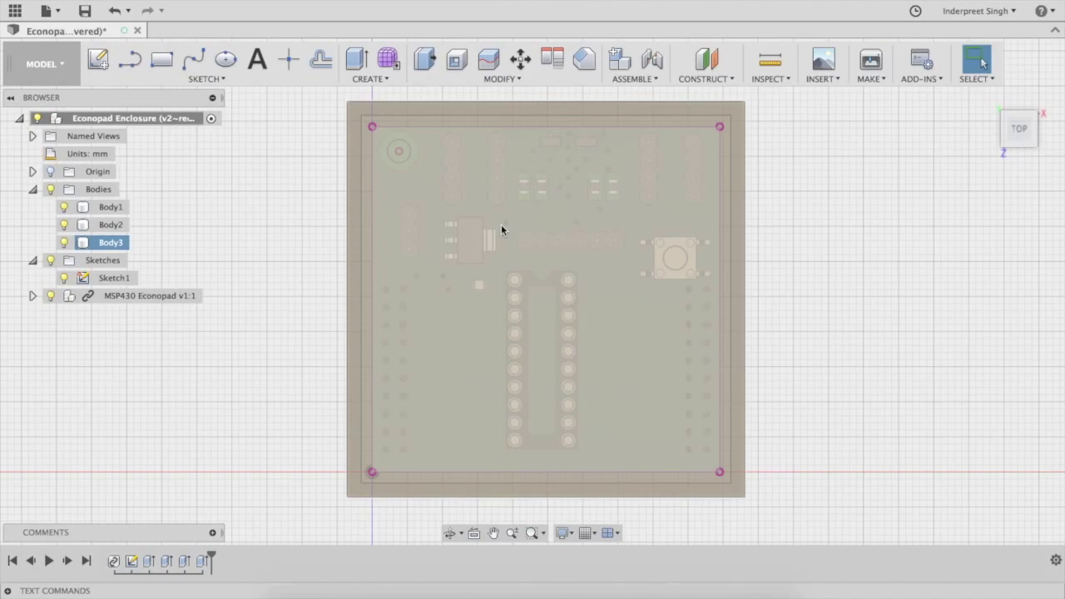
key(Escape)
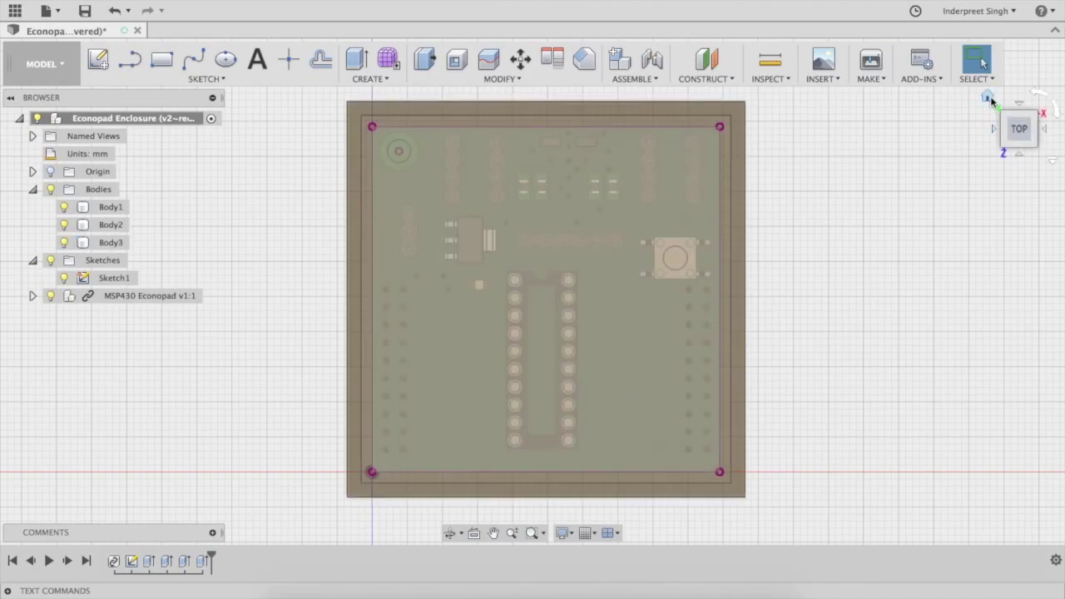
click(987, 95)
click(499, 266)
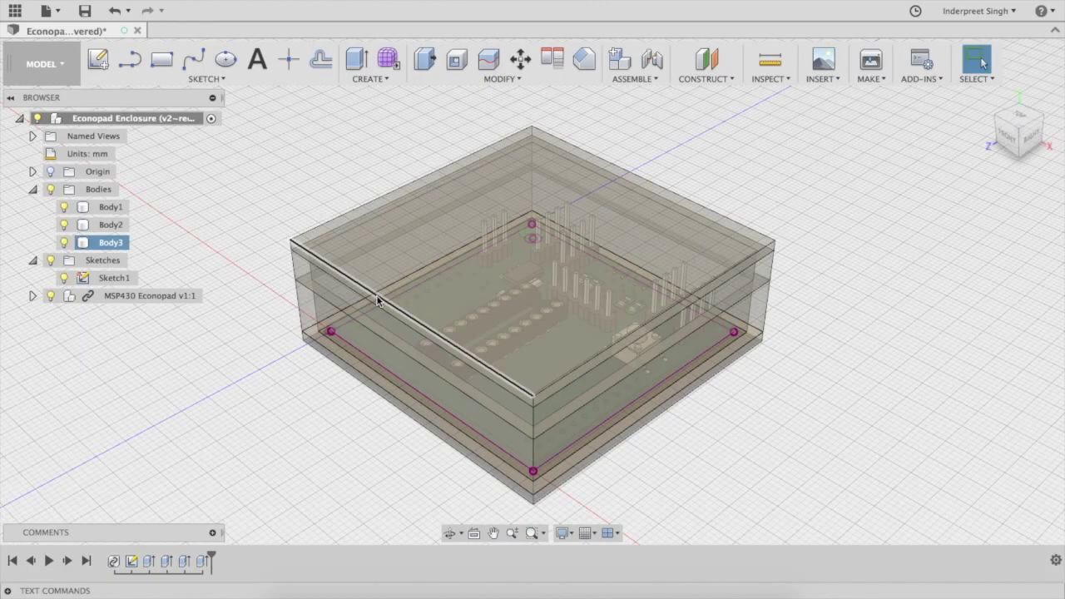
click(733, 185)
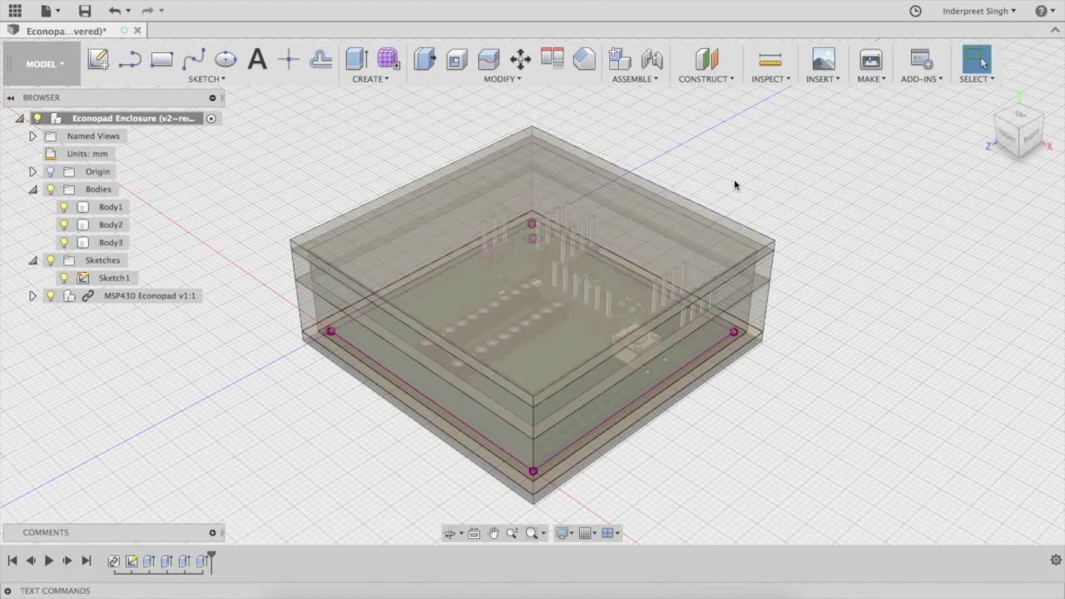